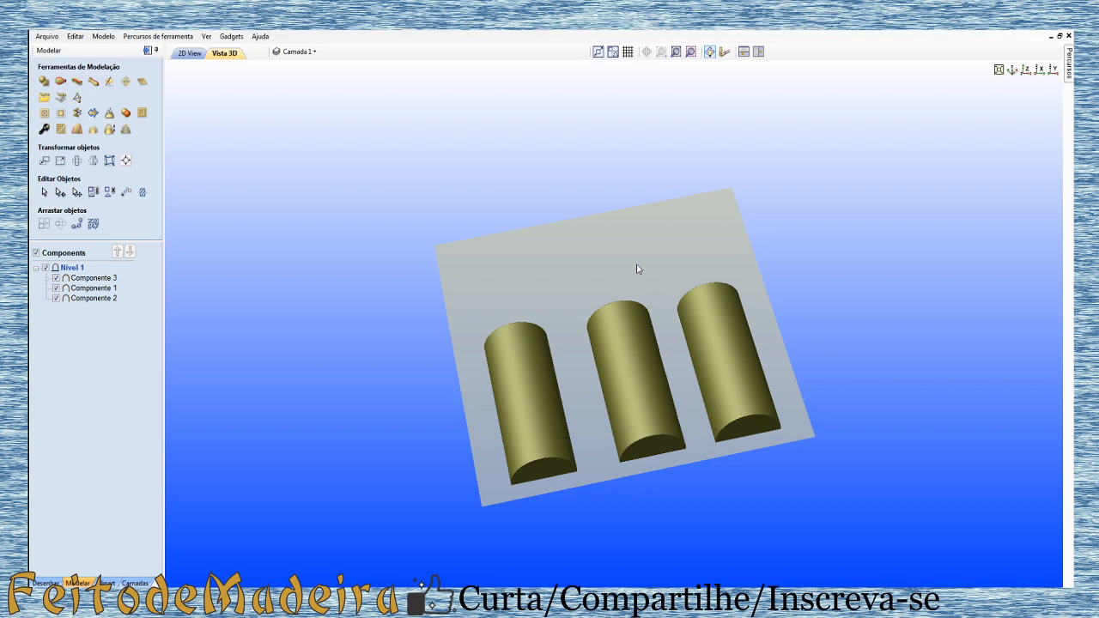
- Examine the three half-cylinder components in 3D and 2D, together with the vectors each one is built from
drag(565, 383, 668, 411)
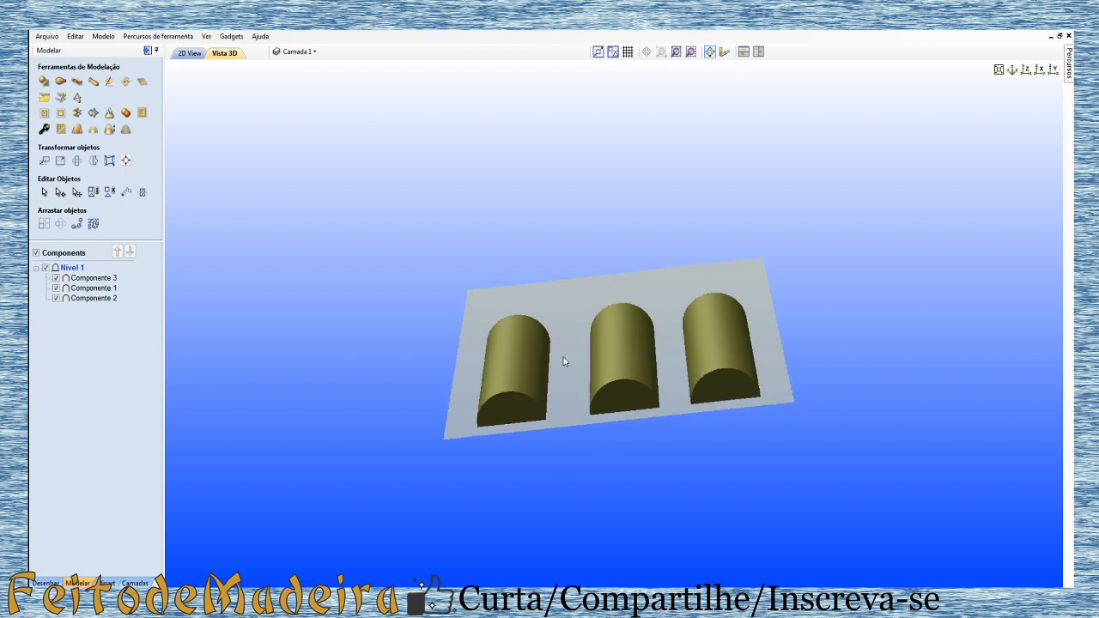
drag(564, 363, 545, 413)
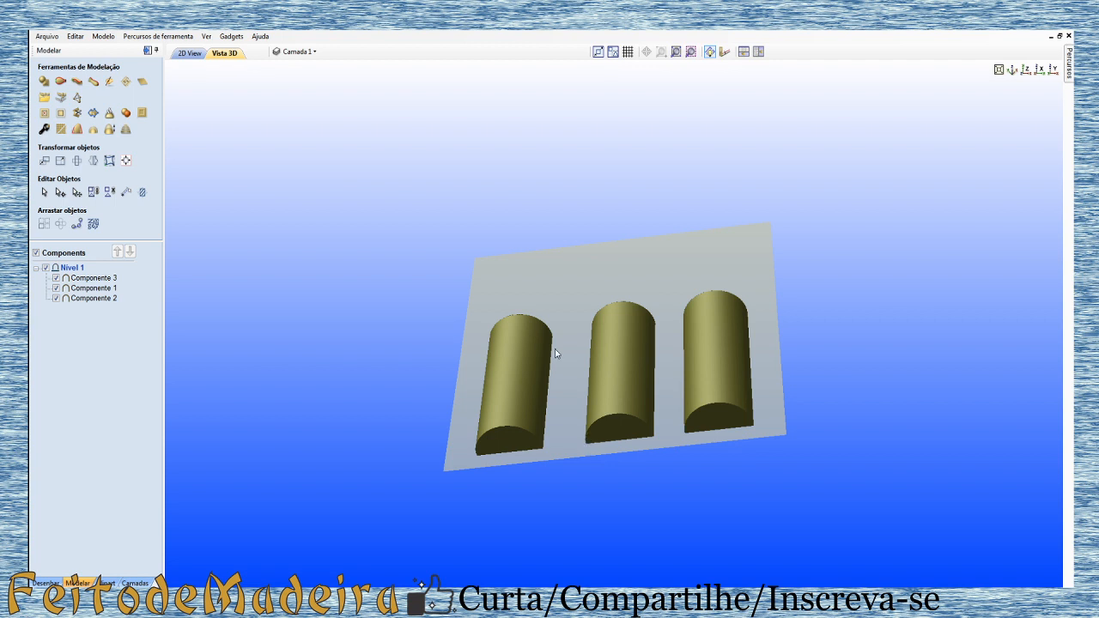
click(189, 53)
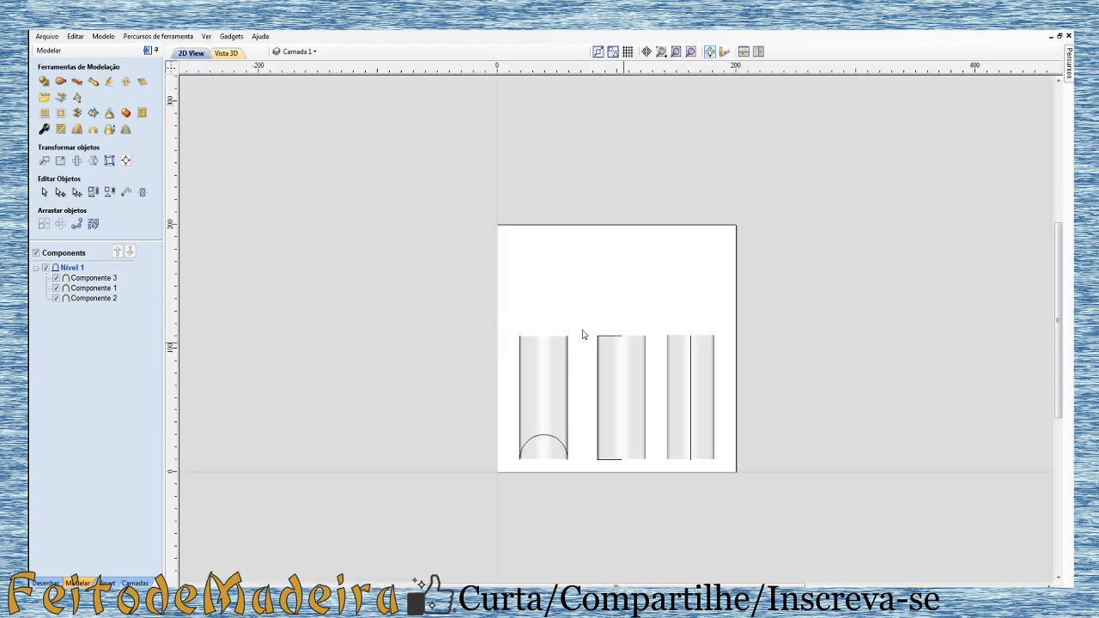
scroll(615, 511, up, 2)
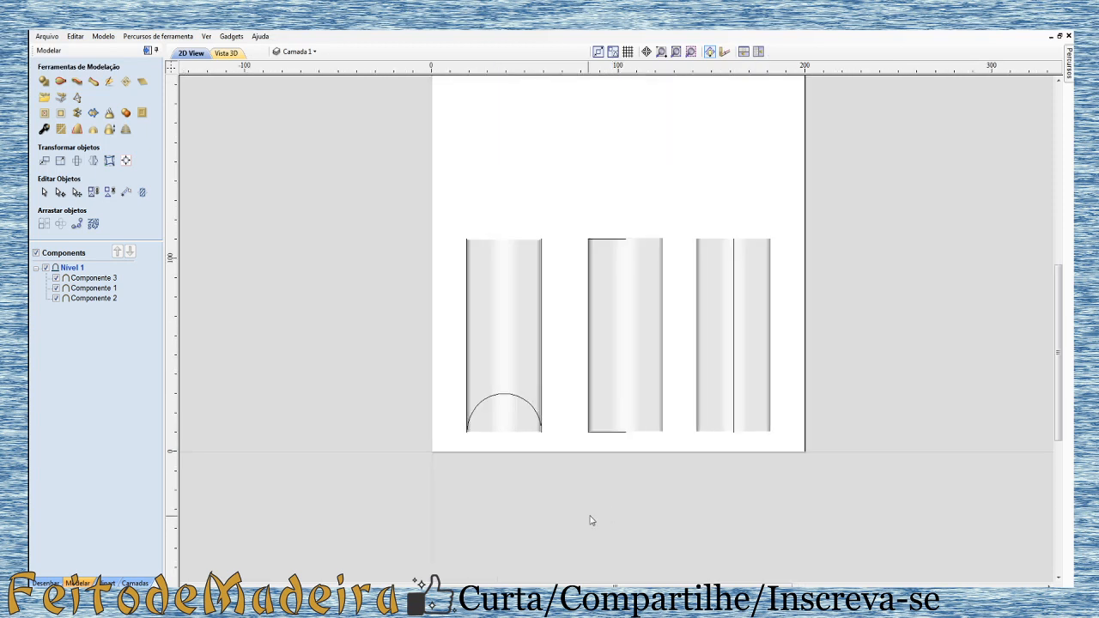
click(223, 54)
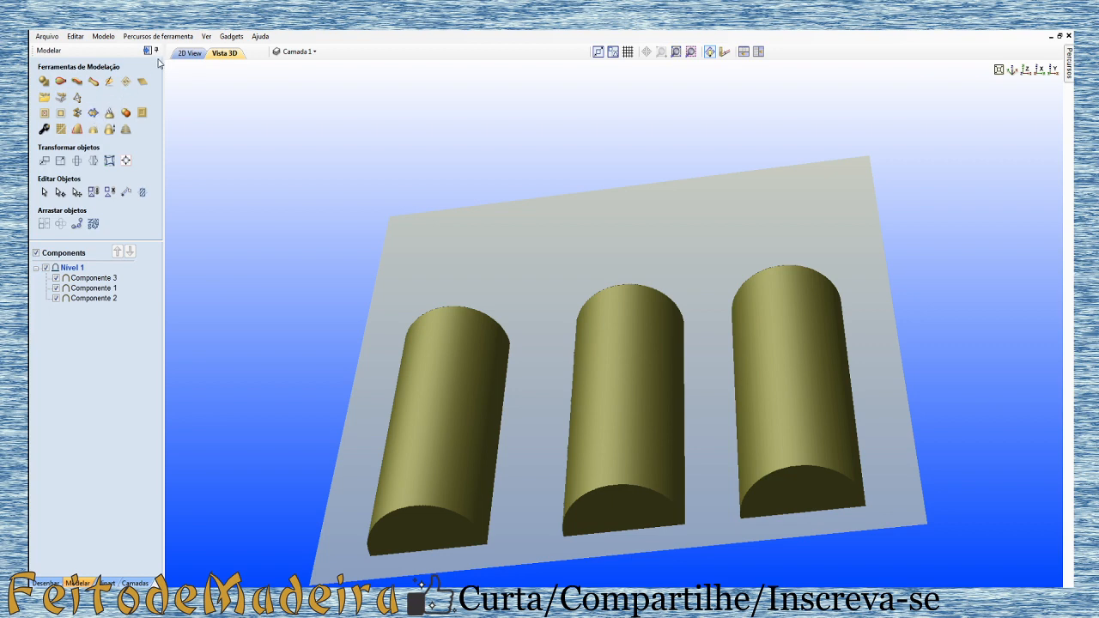
click(191, 53)
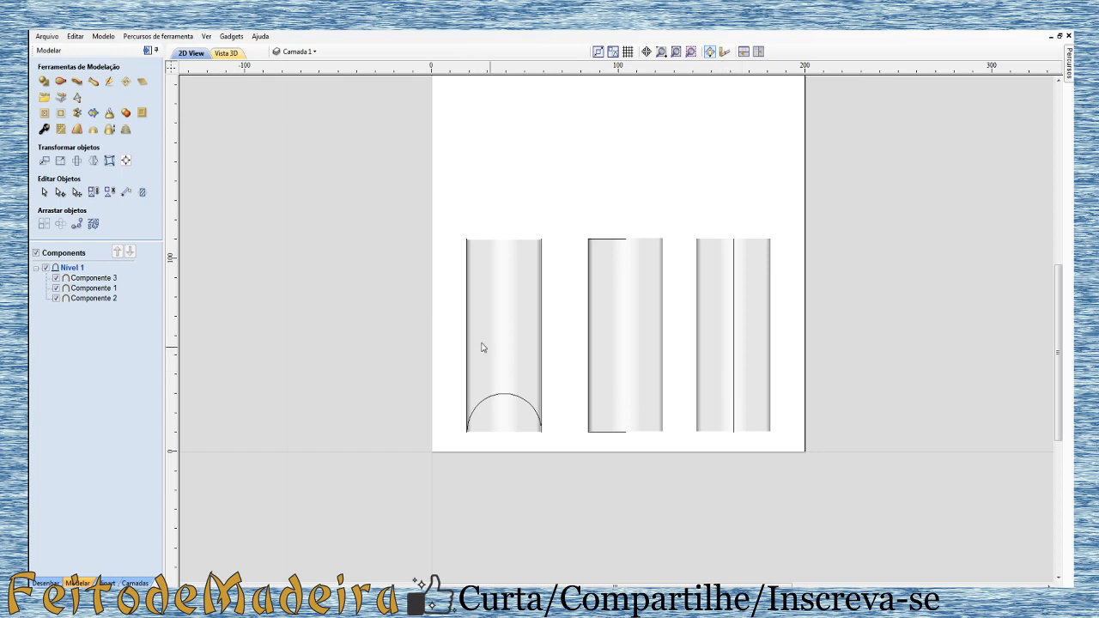
click(502, 367)
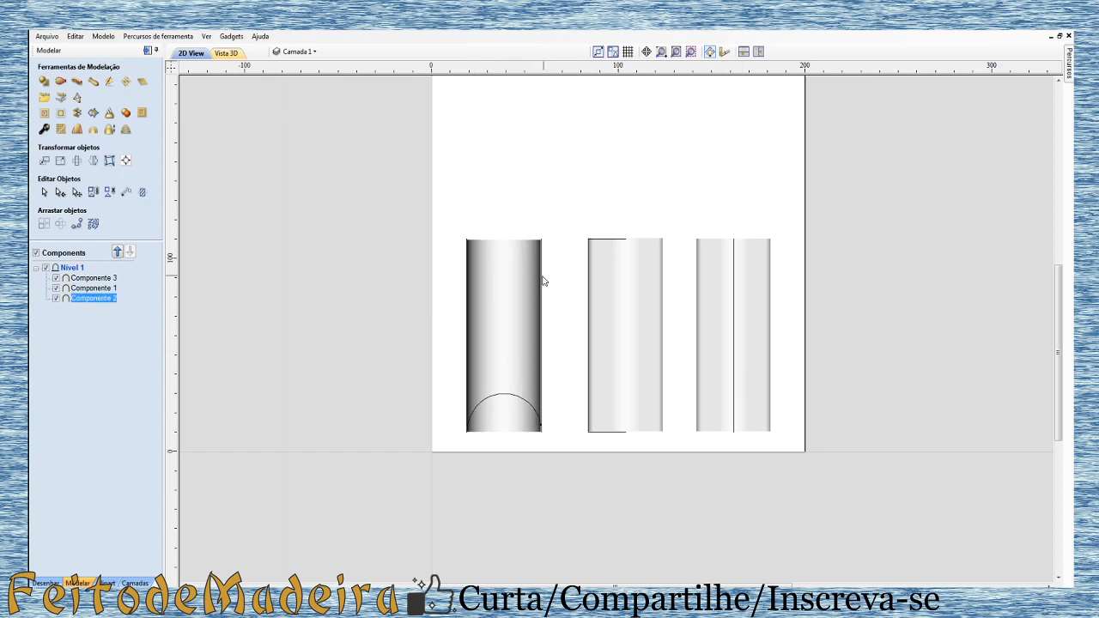
click(573, 291)
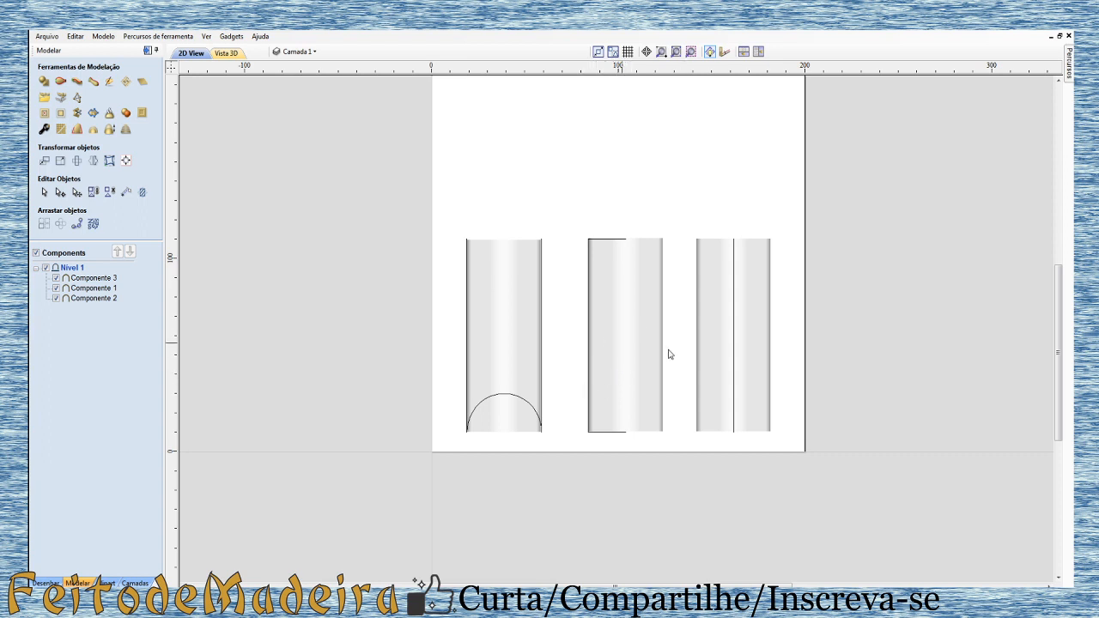
click(93, 82)
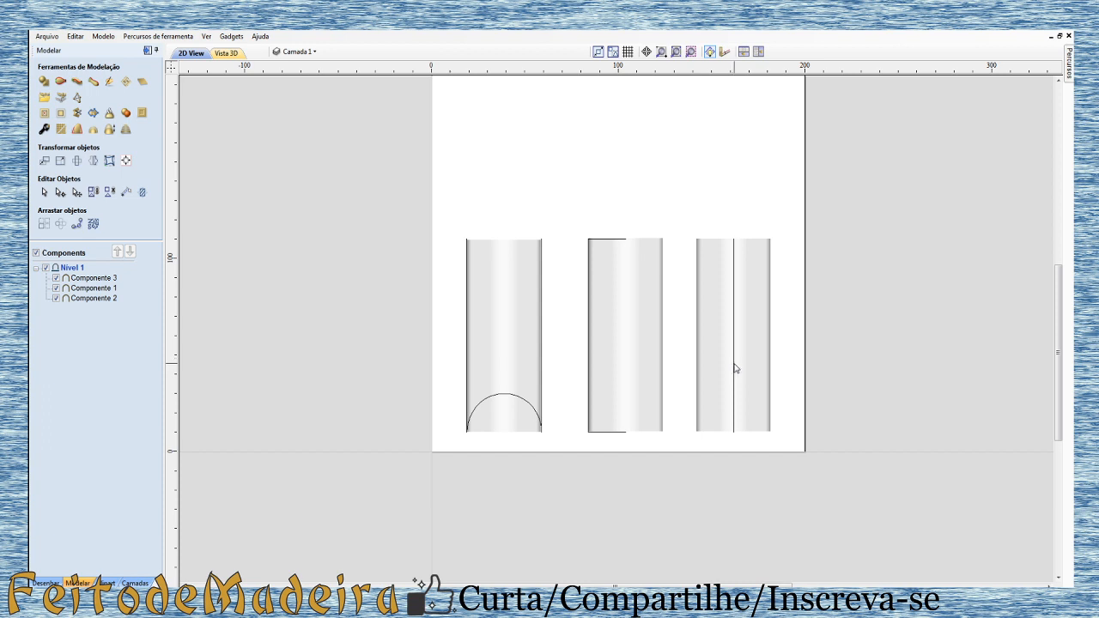
scroll(734, 369, down, 2)
scroll(574, 343, up, 3)
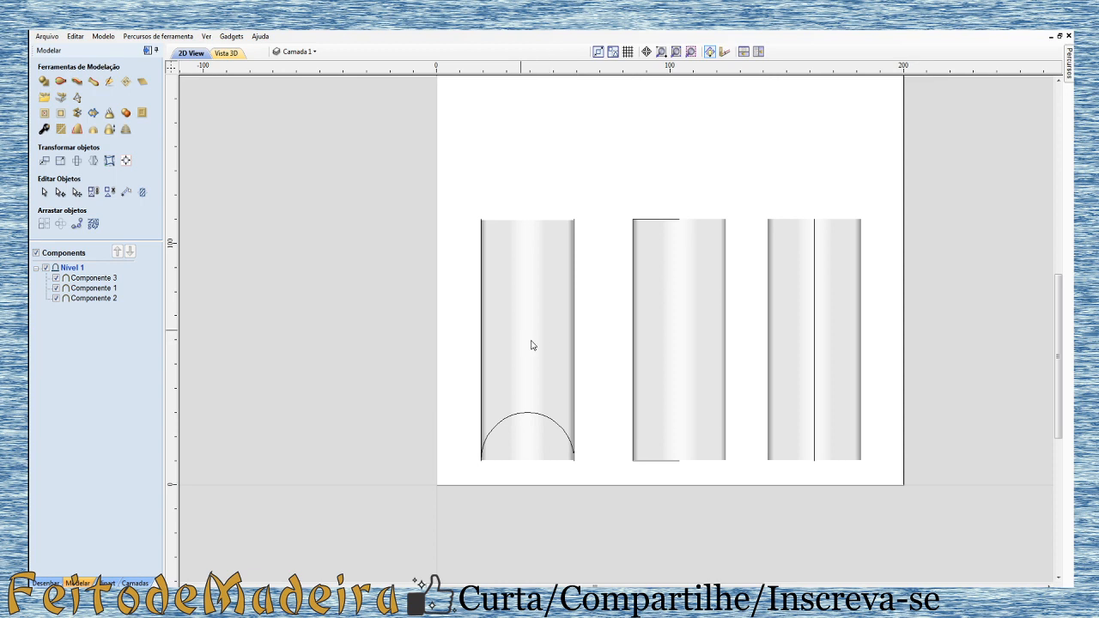
scroll(542, 277, down, 2)
scroll(551, 249, up, 4)
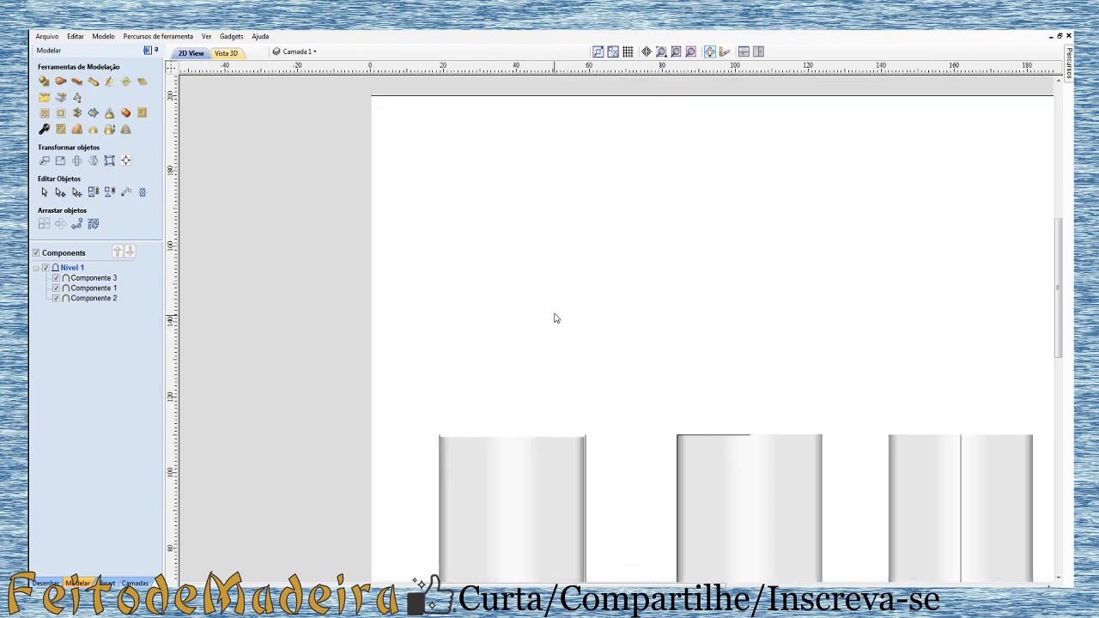
scroll(554, 319, down, 2)
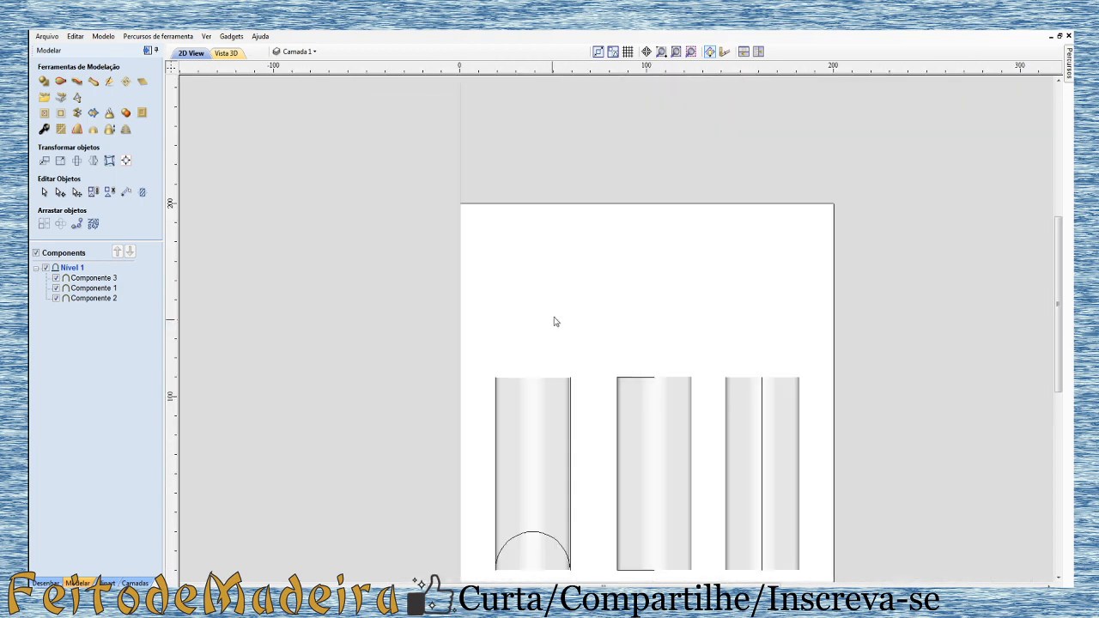
- Move the leftmost vertical line straight up, clear of the left half-cylinder component
click(496, 500)
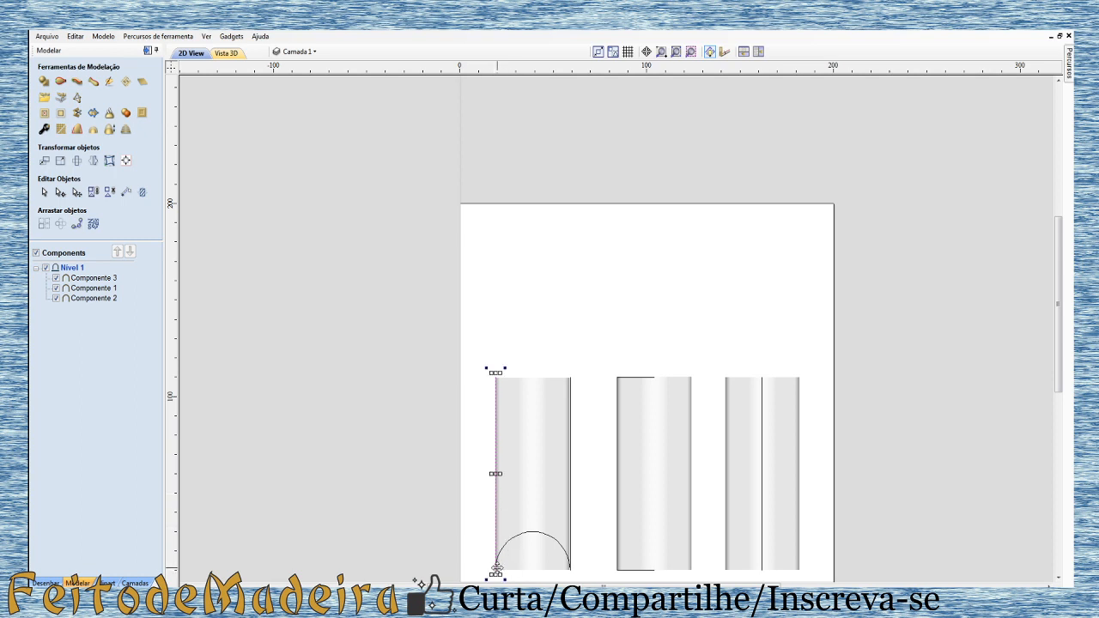
drag(499, 362, 499, 365)
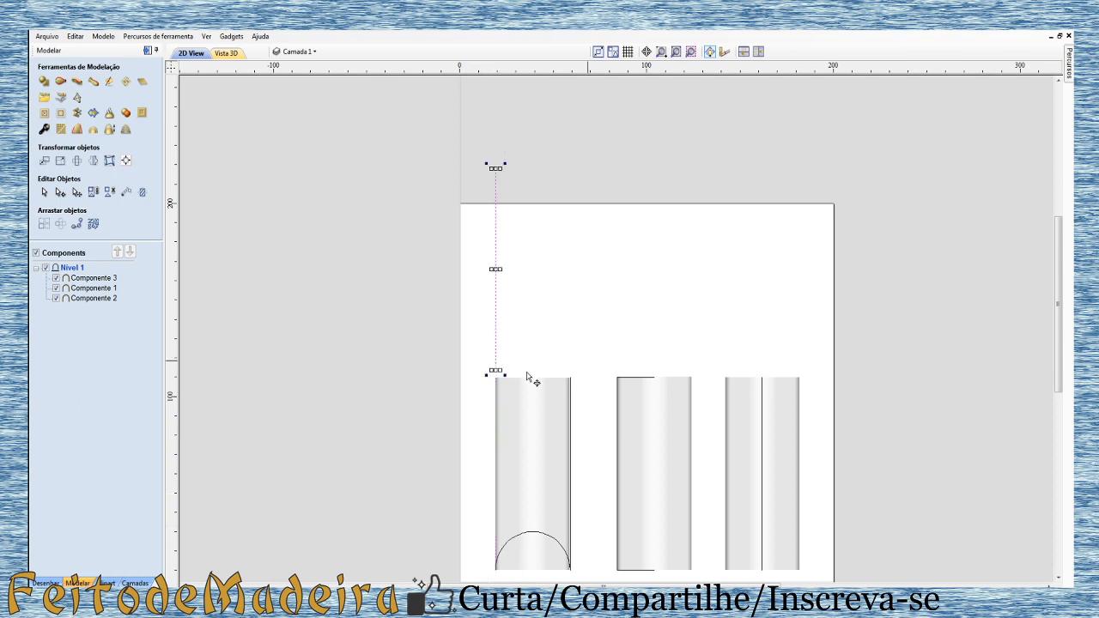
scroll(585, 314, down, 3)
click(577, 500)
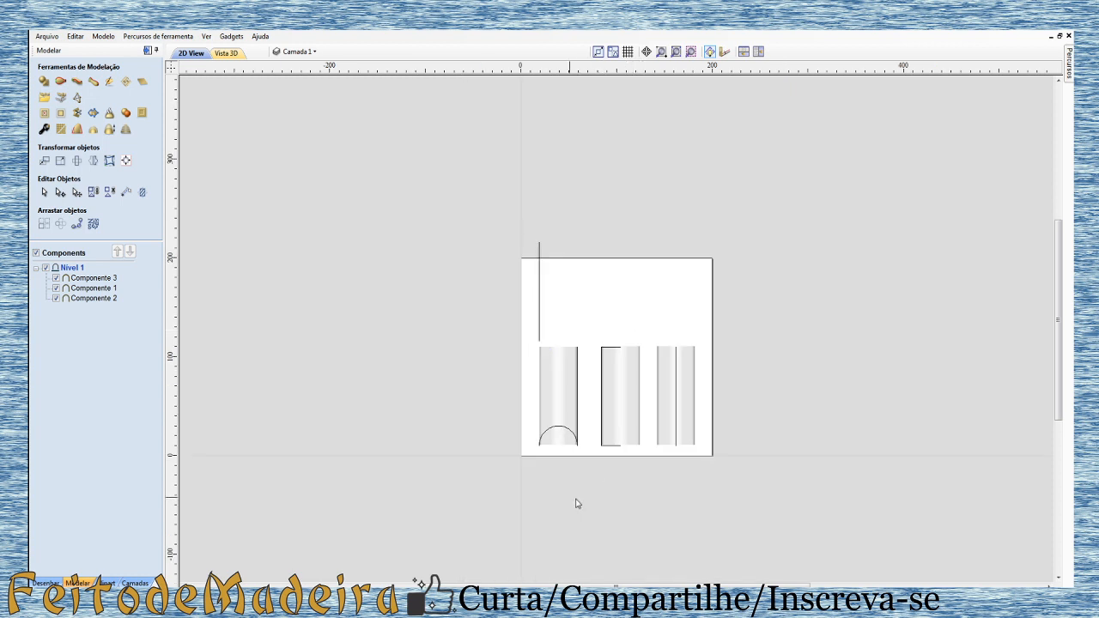
- Delete all three half-cylinder components, keeping their vectors on the work area
click(558, 406)
key(Delete)
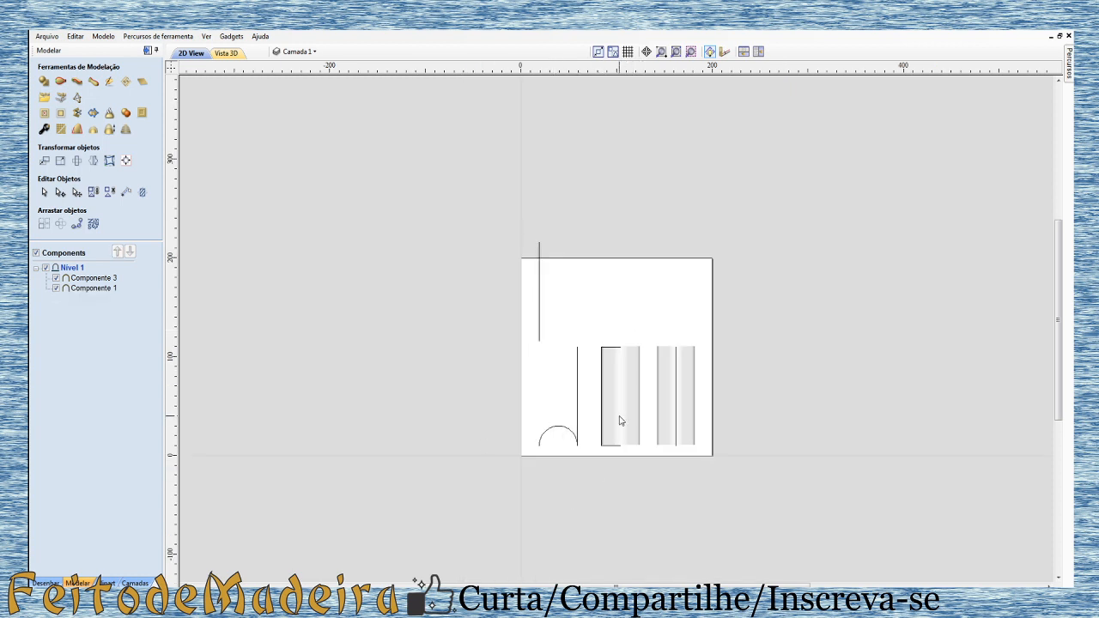
click(620, 421)
key(Delete)
click(668, 421)
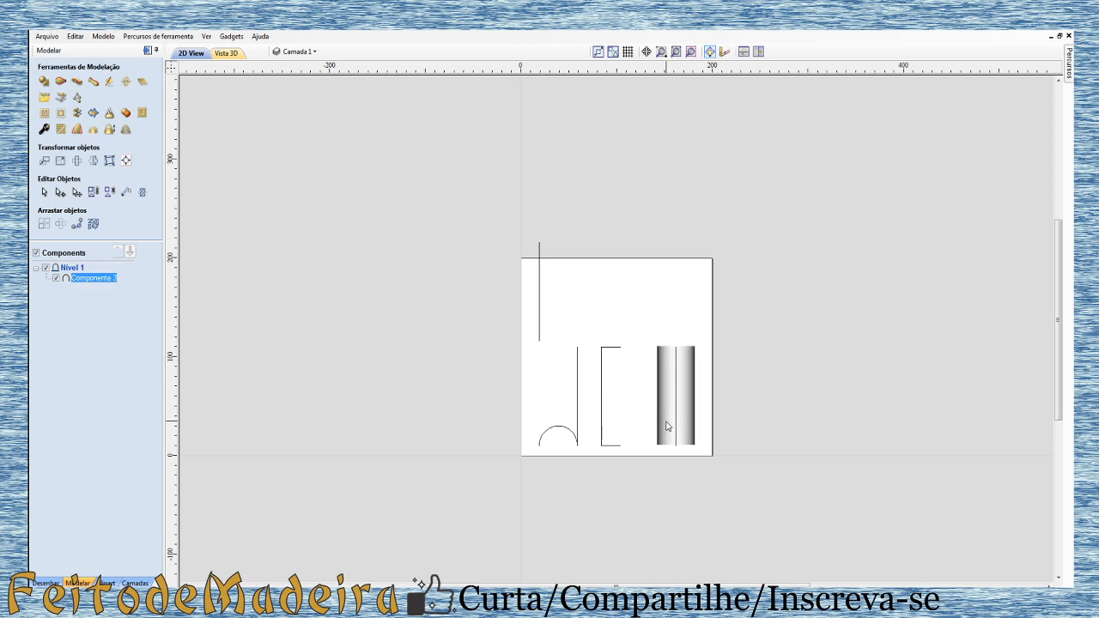
key(Delete)
scroll(569, 371, up, 2)
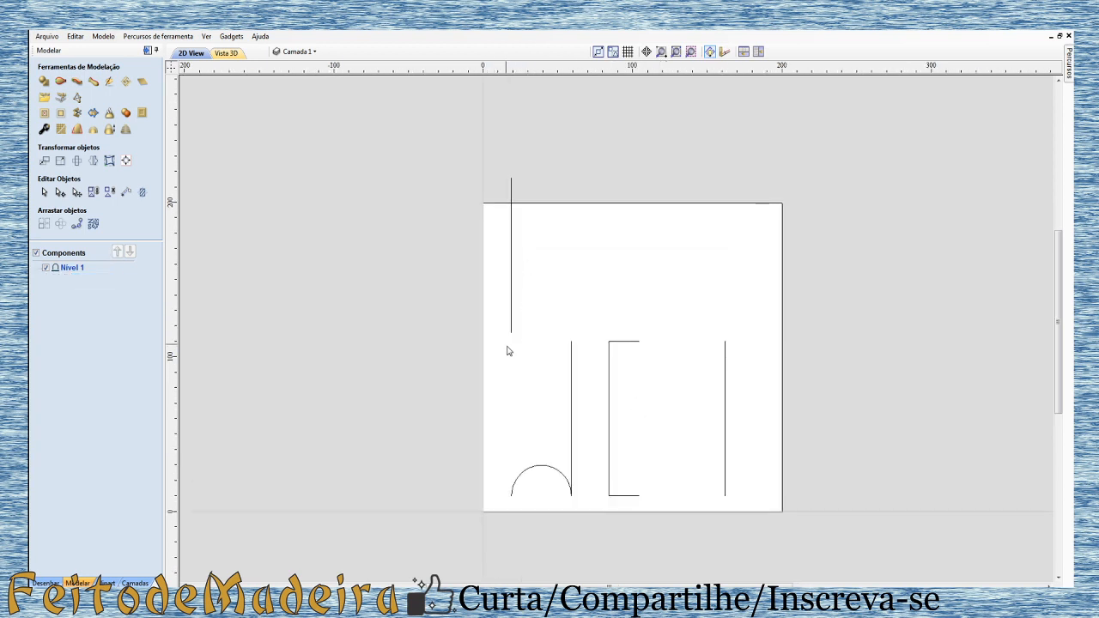
- Move the leftmost vertical line down near the arc's left end, and delete the vertical line at the arc's right end
click(512, 330)
drag(513, 341, 504, 443)
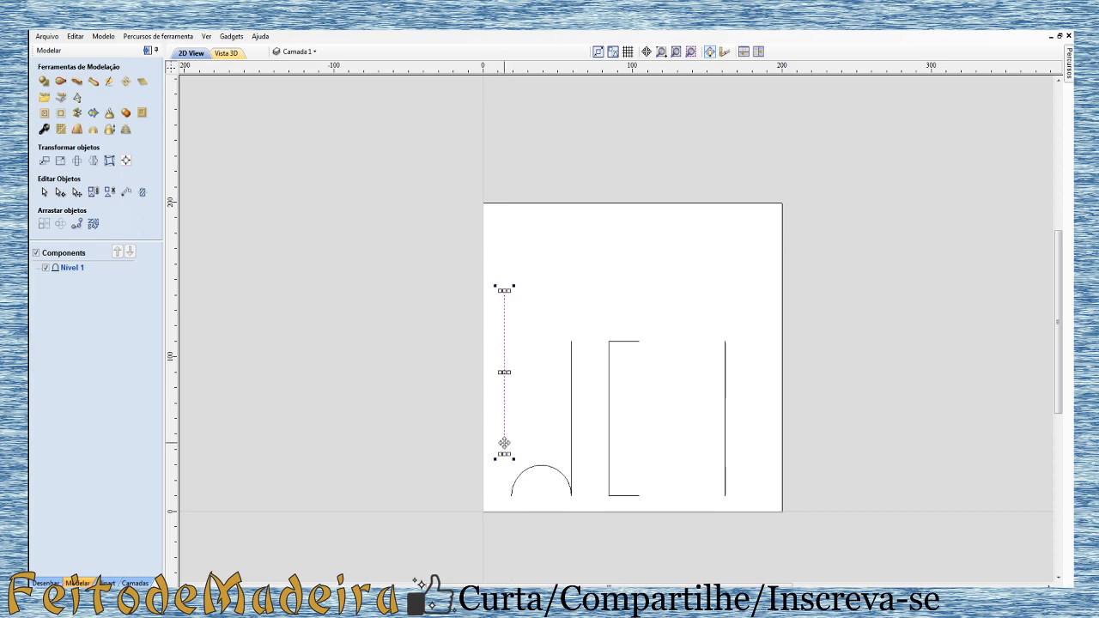
click(577, 483)
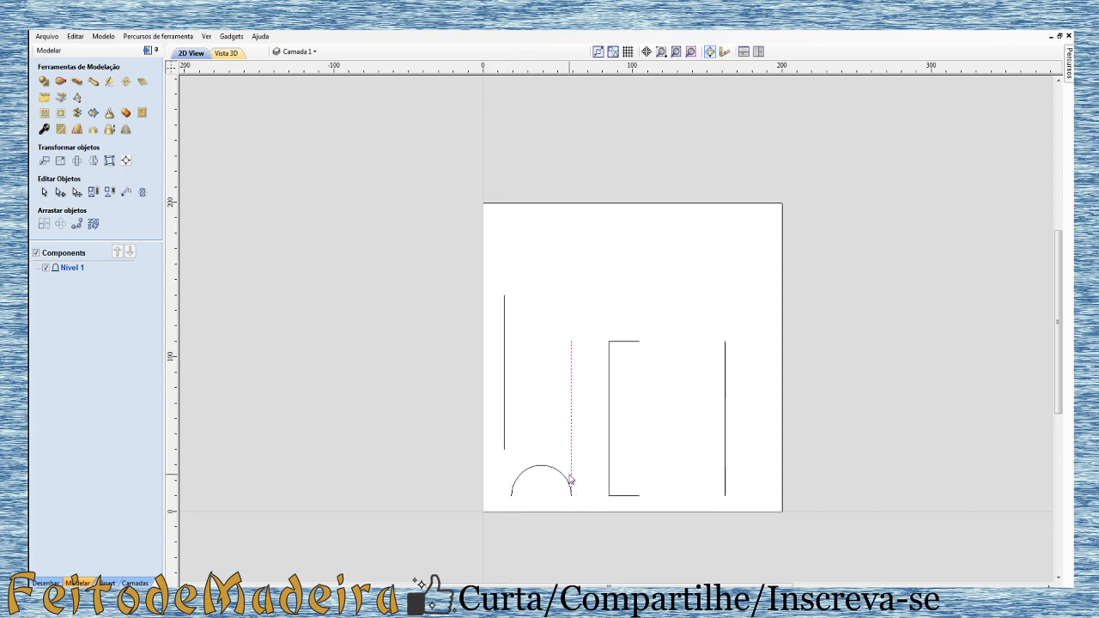
key(Delete)
- Check the leftmost vertical line's size, and place a copy of it to its right above the arc's right end
click(506, 431)
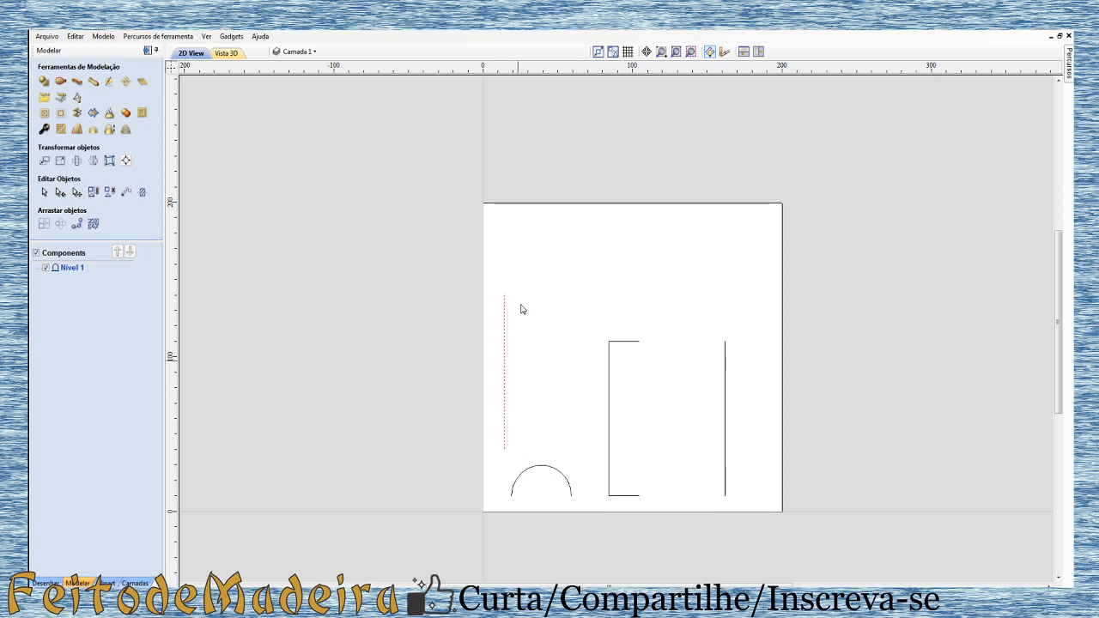
click(503, 419)
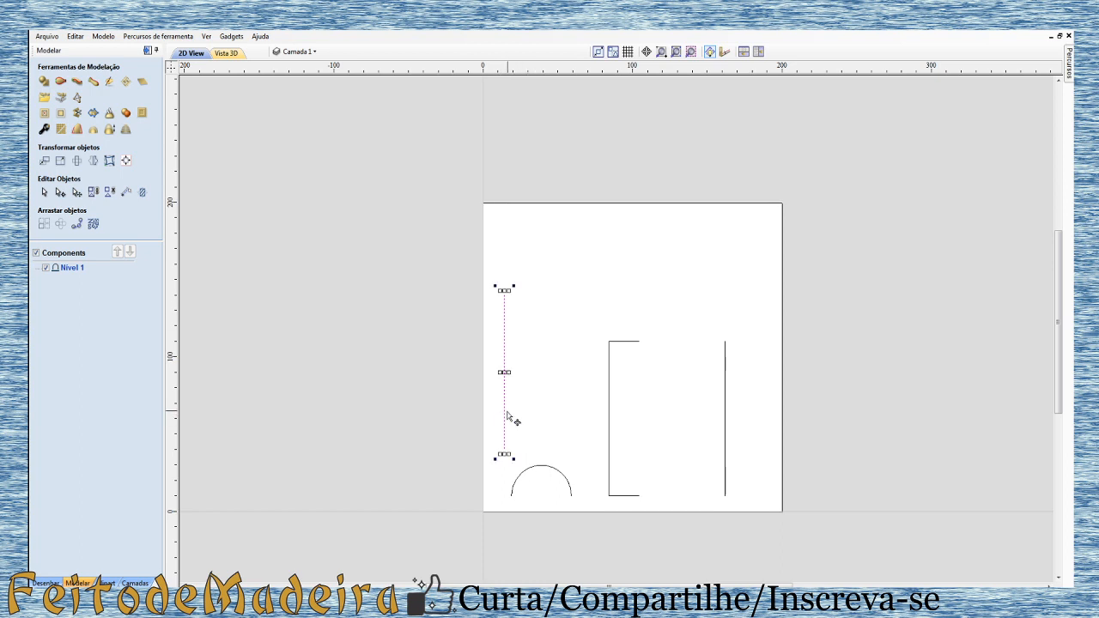
click(46, 583)
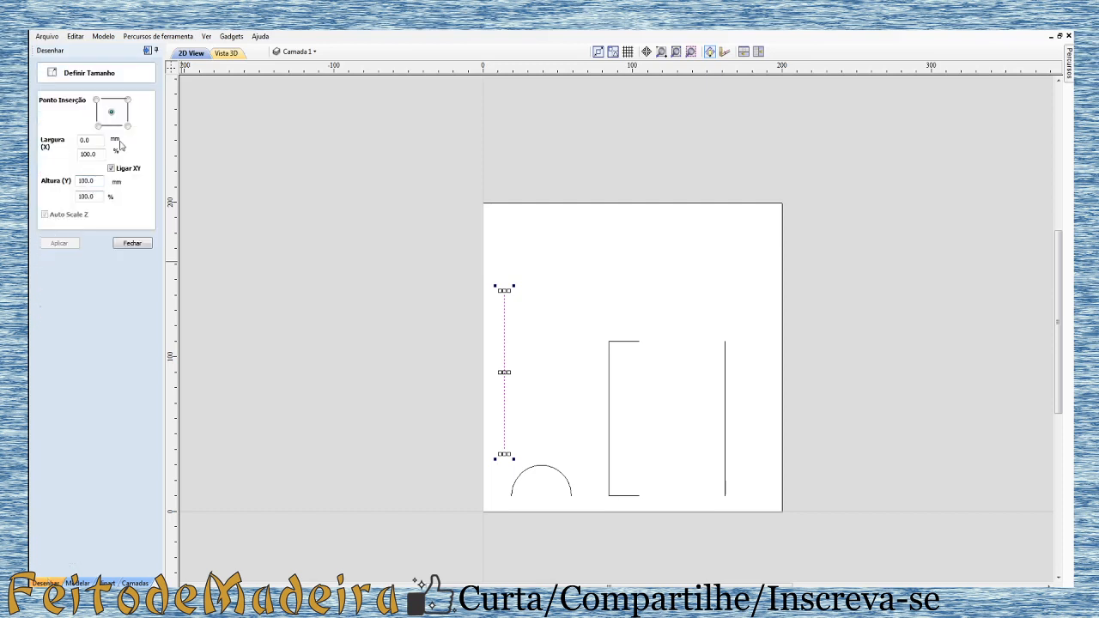
click(519, 416)
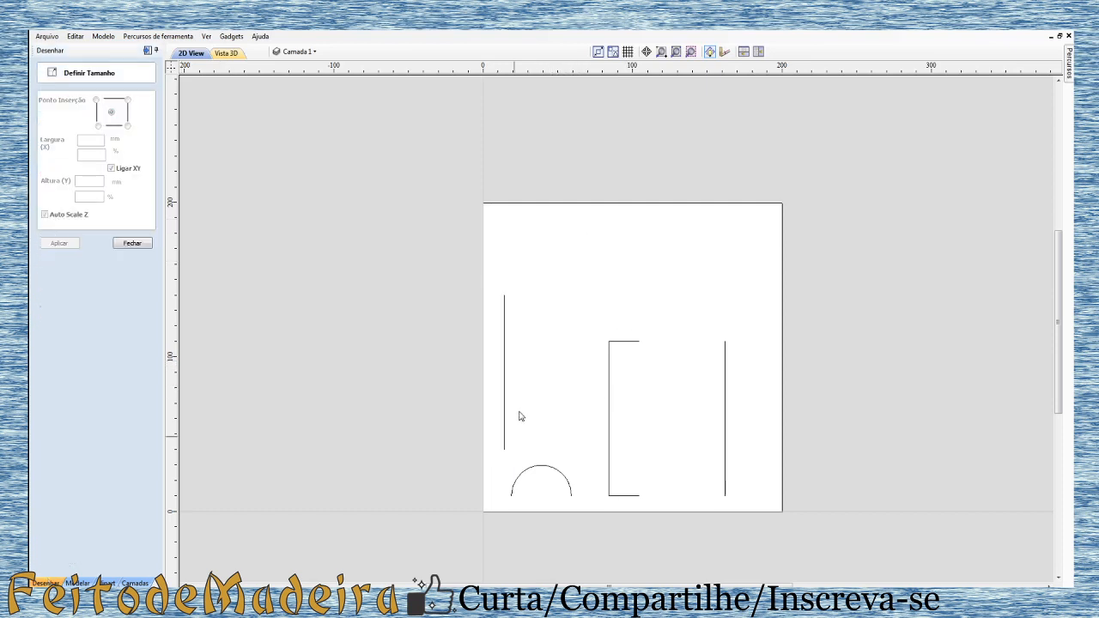
click(506, 453)
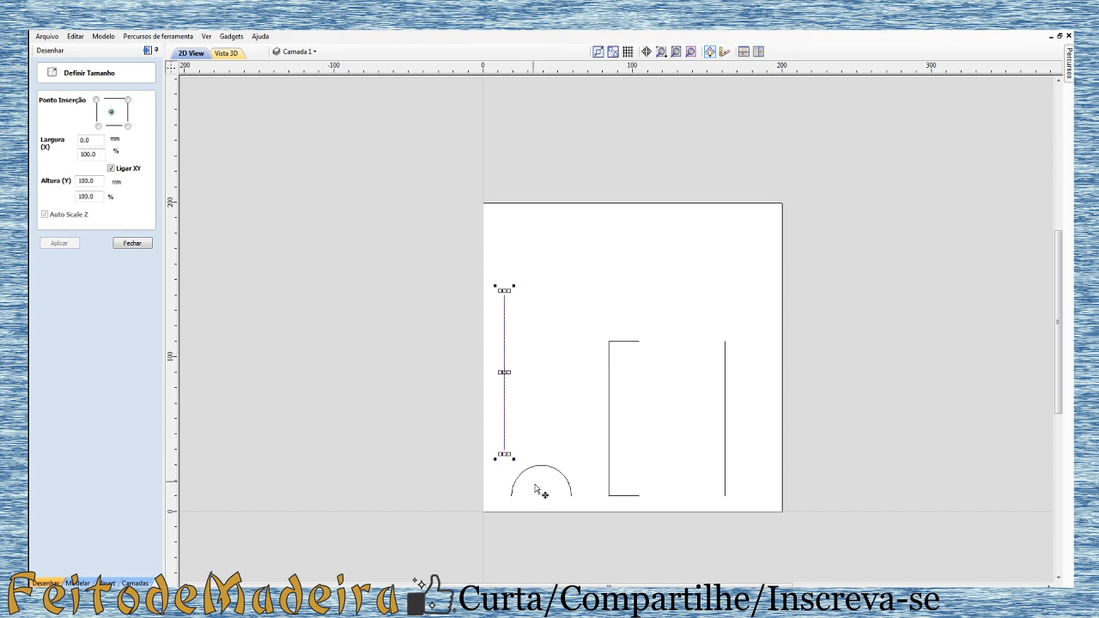
drag(507, 456, 565, 452)
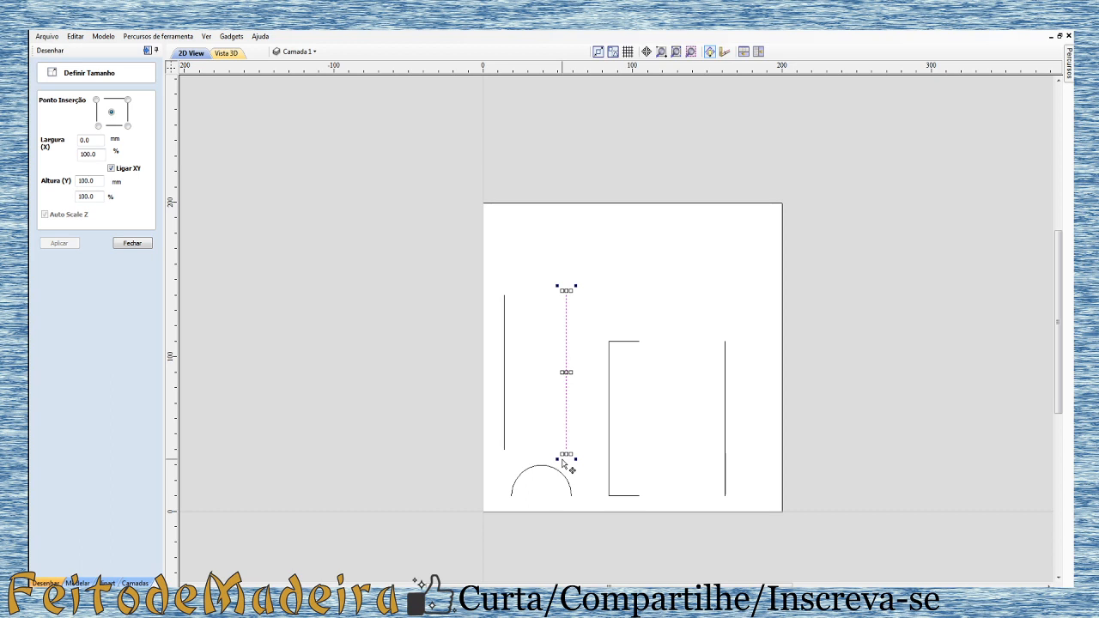
- Draw a straight-cornered rectangle about 26 mm wide and 100 mm high, starting at the top end of the leftmost line
click(131, 245)
click(77, 129)
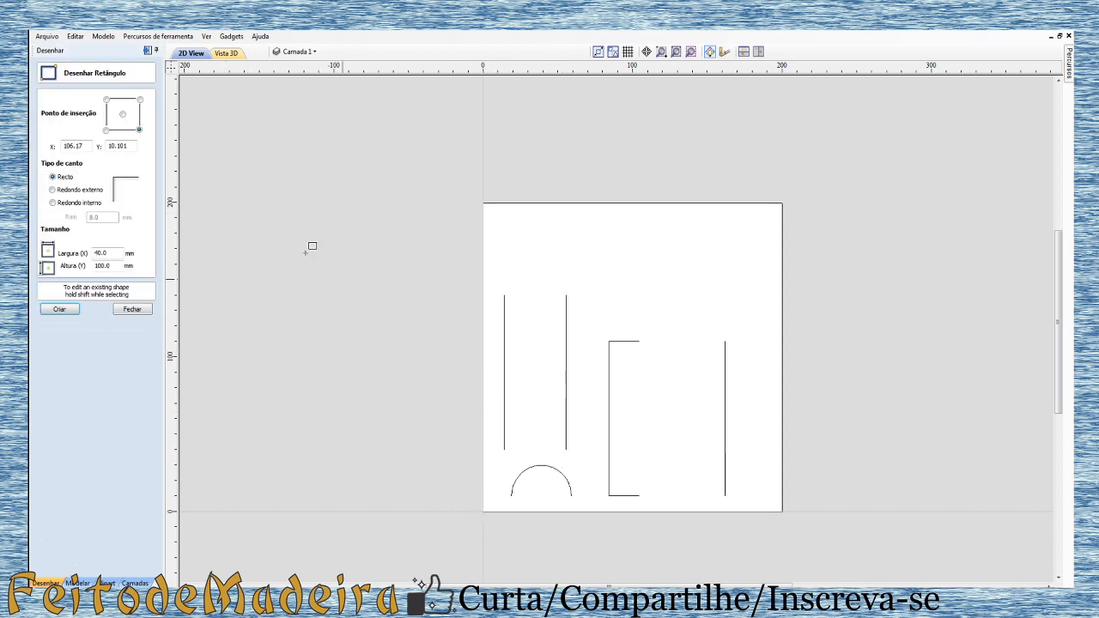
drag(504, 295, 541, 448)
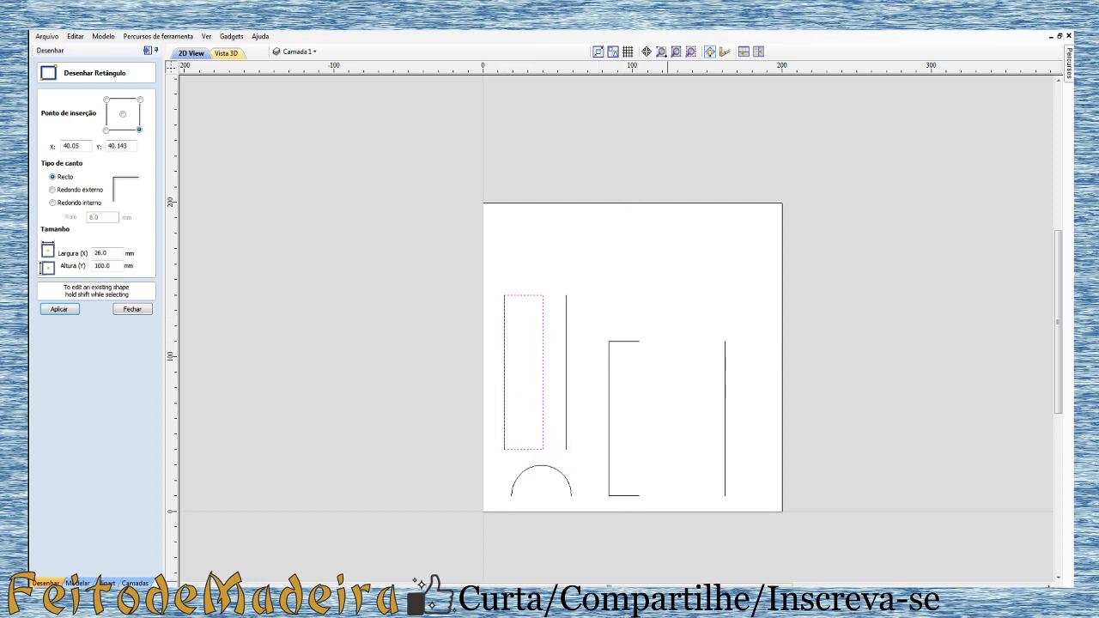
mouse_move(640, 605)
click(130, 309)
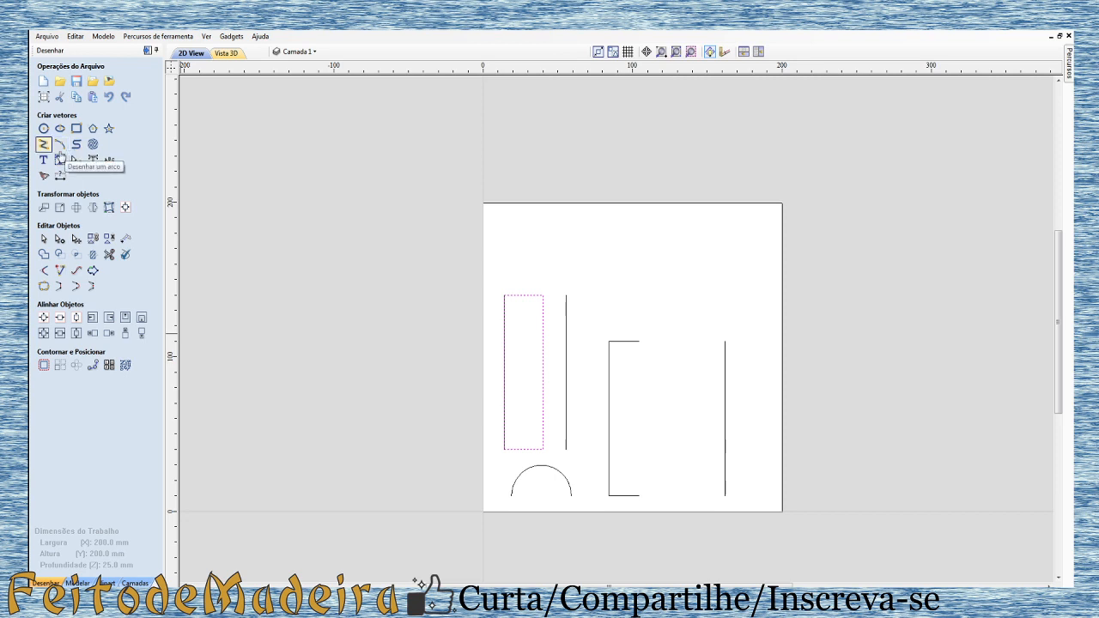
- Draw a circle about 26 mm in diameter centred on the rectangle's bottom edge, and delete it
click(44, 128)
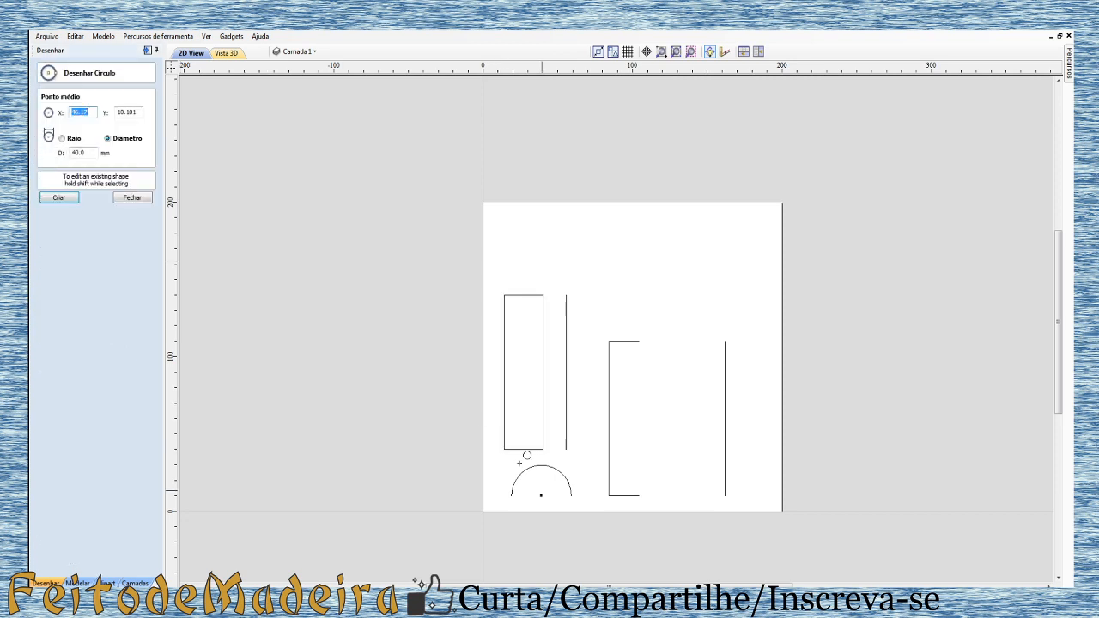
drag(523, 449, 542, 451)
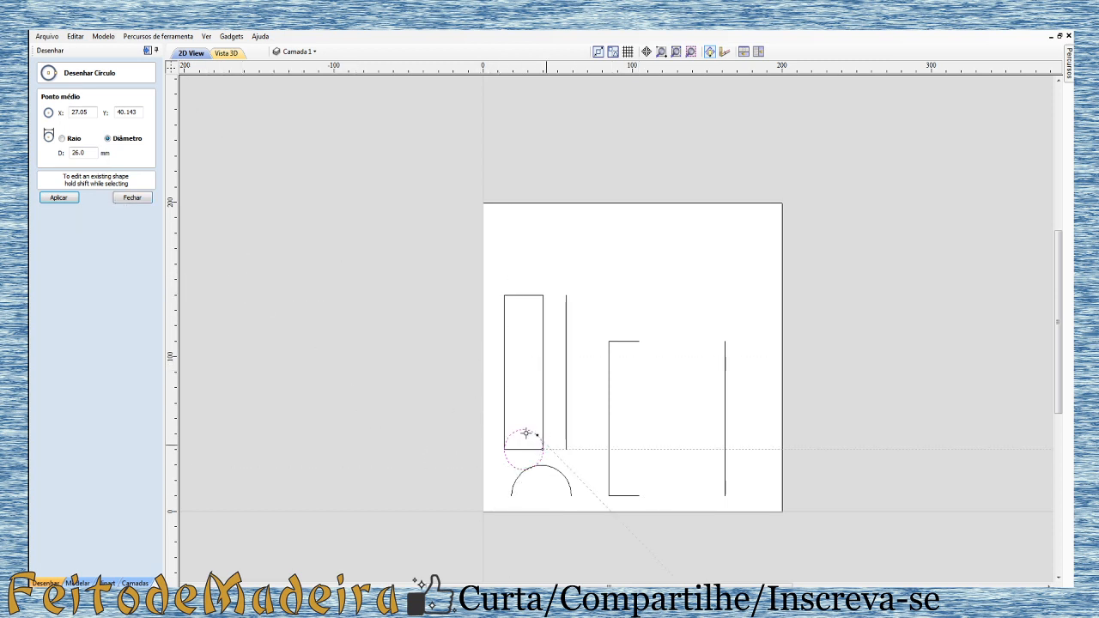
click(132, 198)
click(543, 456)
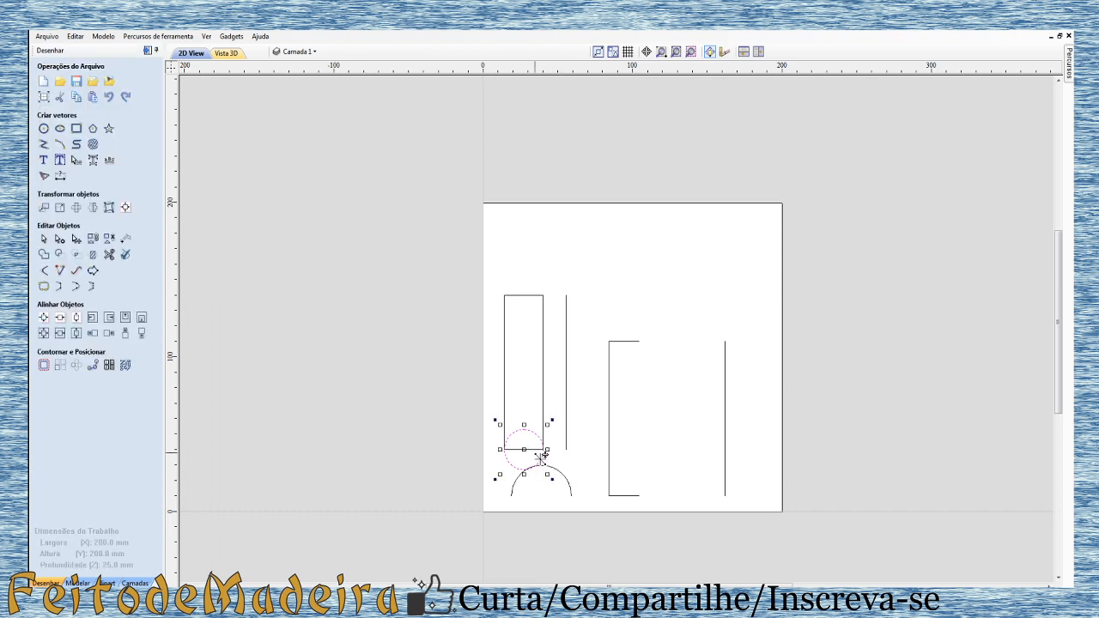
key(Delete)
click(542, 445)
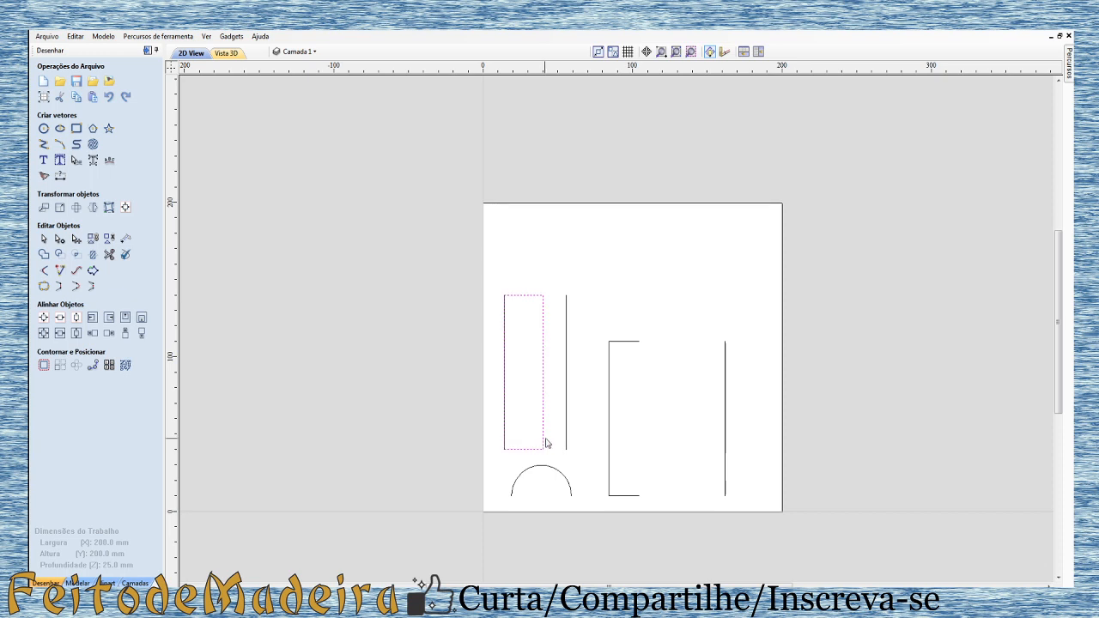
click(546, 443)
click(61, 207)
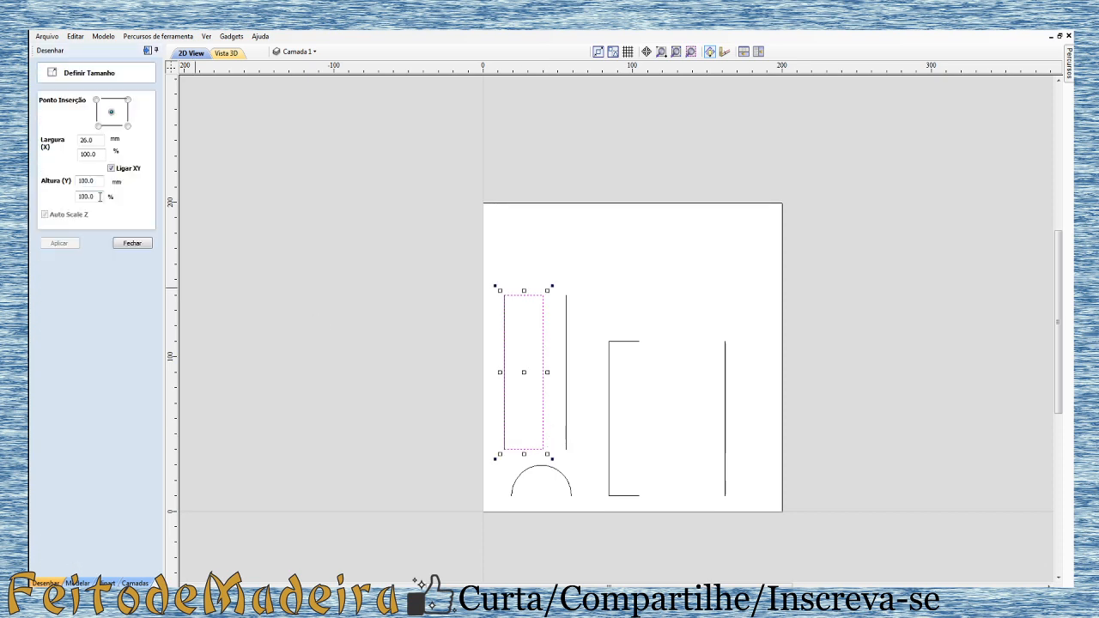
double_click(100, 142)
text(40)
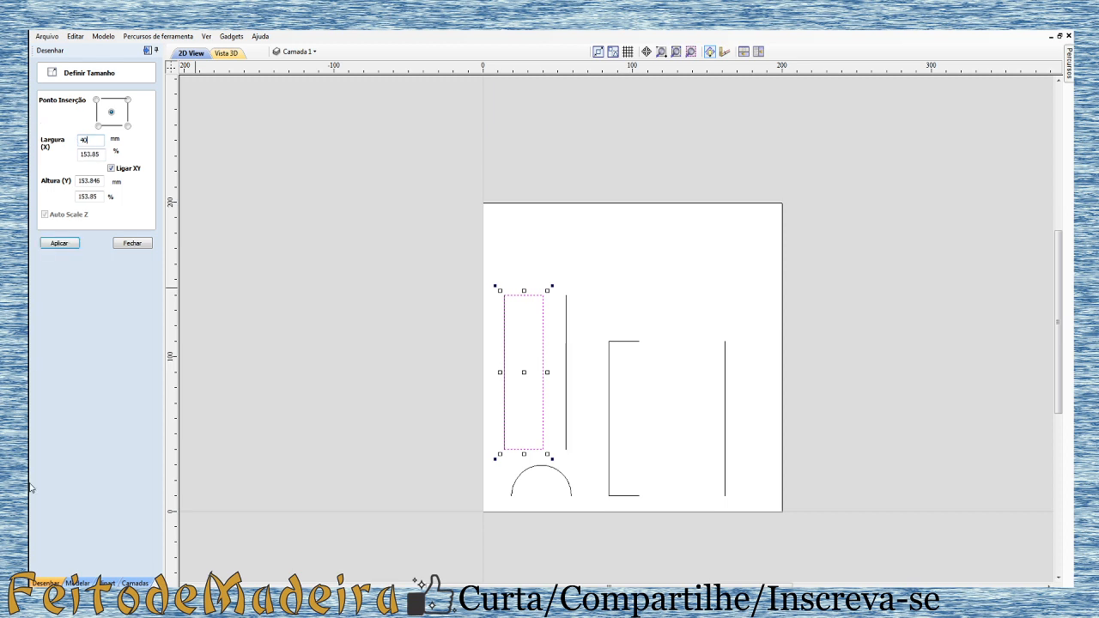
key(Escape)
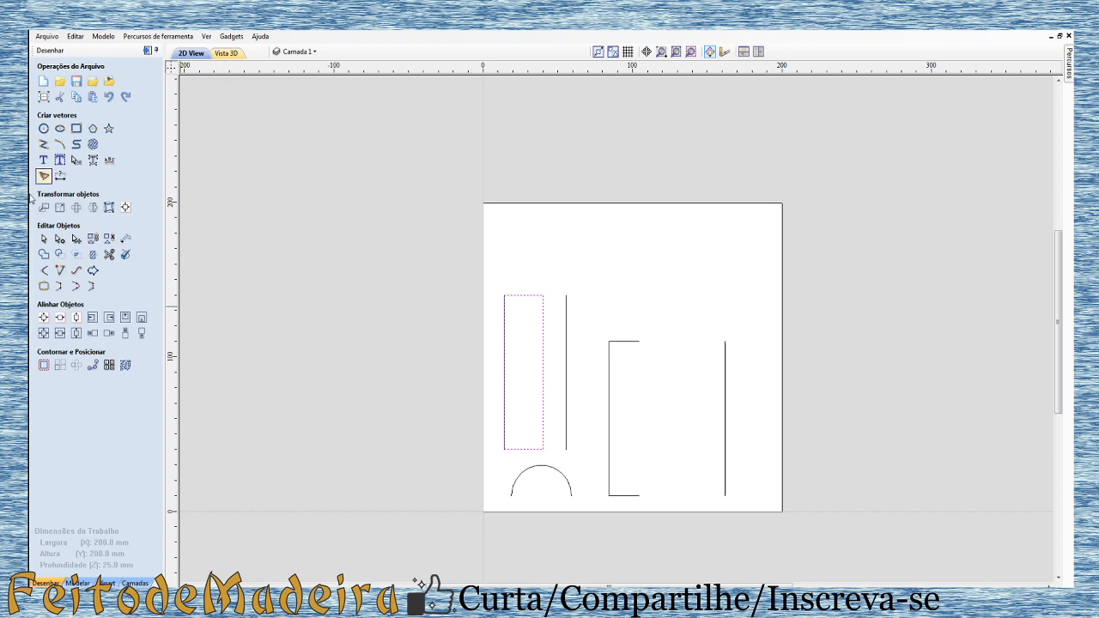
- Set the rectangle's width to 40 mm with the XY link off, and move its left edge onto the leftmost vertical line
click(60, 207)
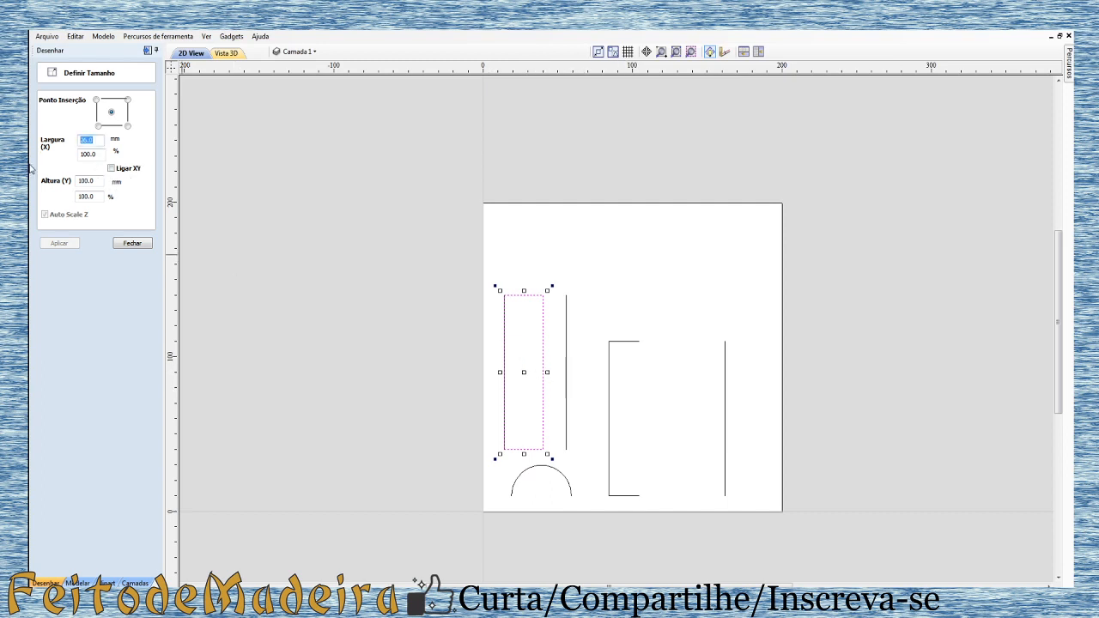
text(40)
key(Return)
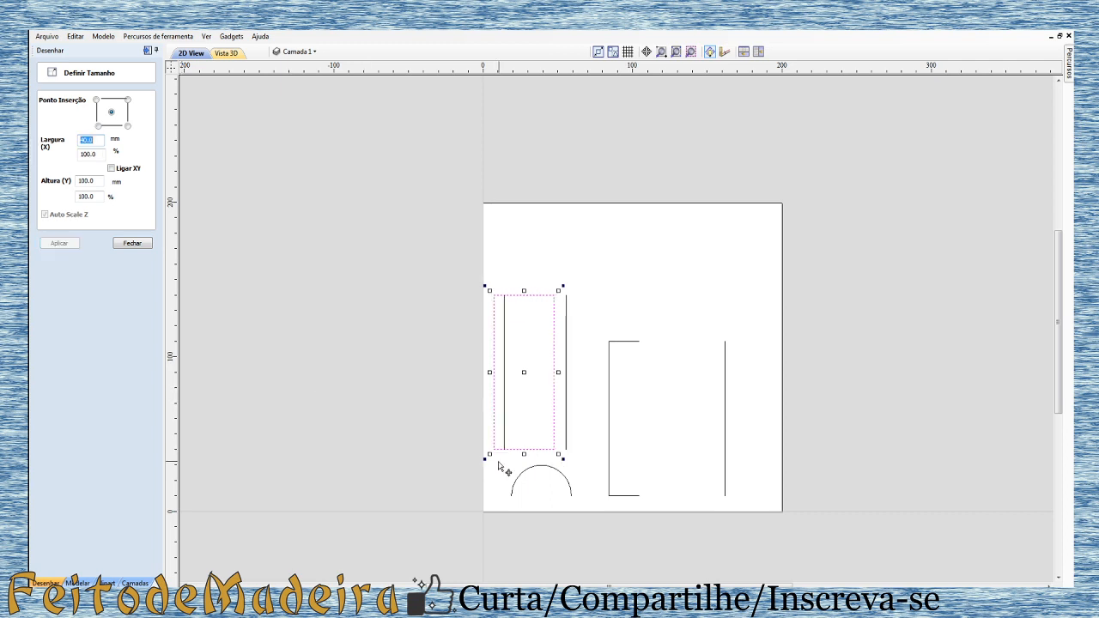
drag(494, 449, 505, 448)
click(588, 381)
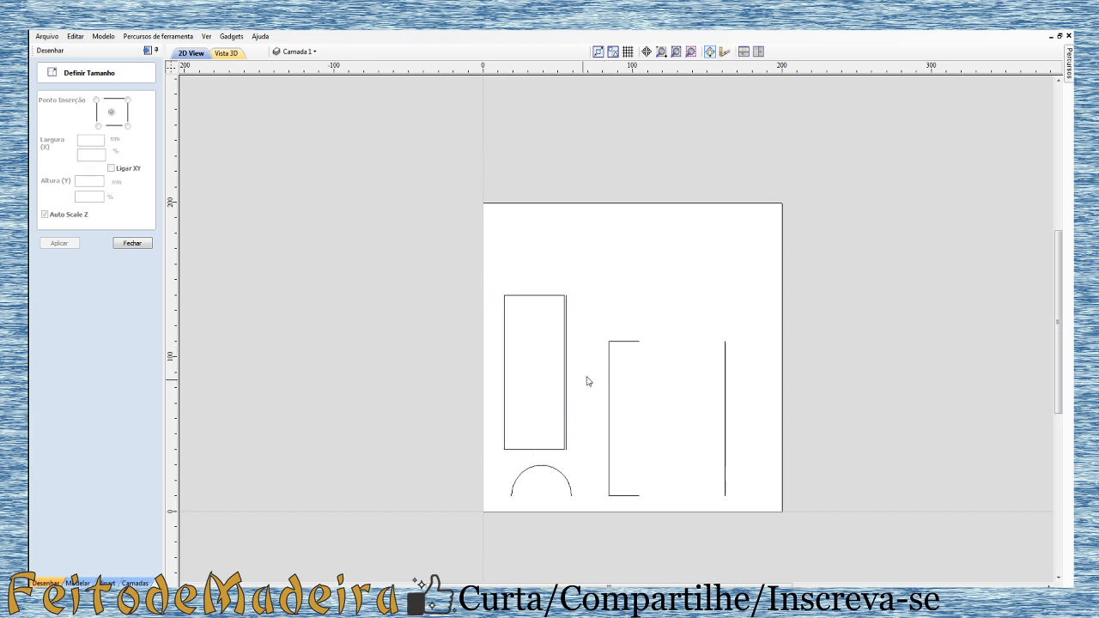
- Move the vertical line just outside the rectangle's right edge so that it lies on that edge
scroll(576, 447, up, 3)
click(553, 451)
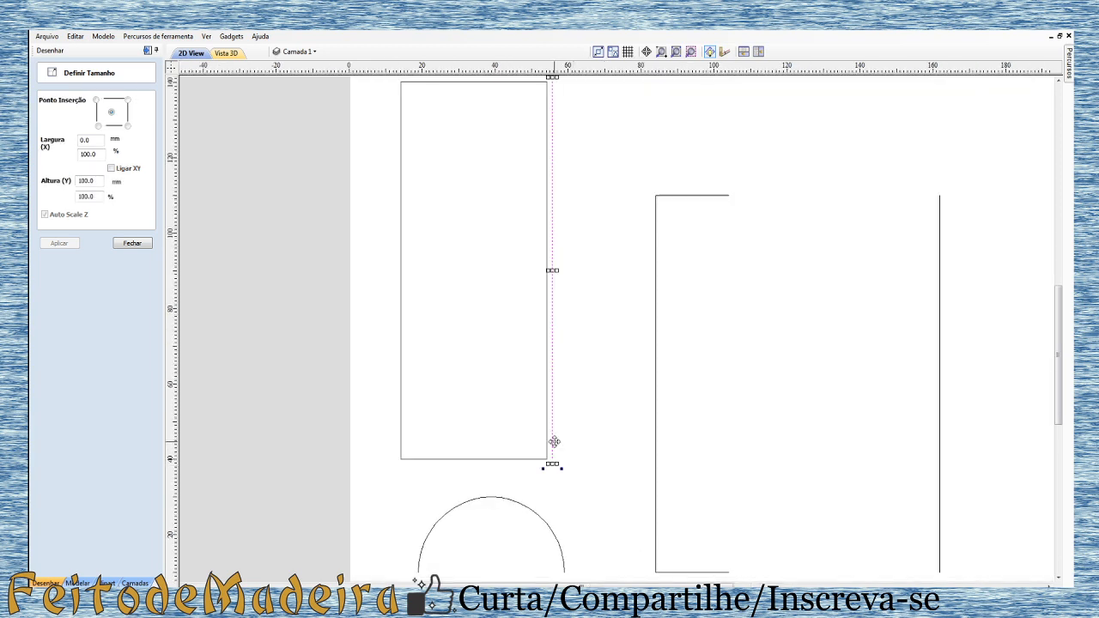
drag(556, 454, 551, 455)
click(618, 386)
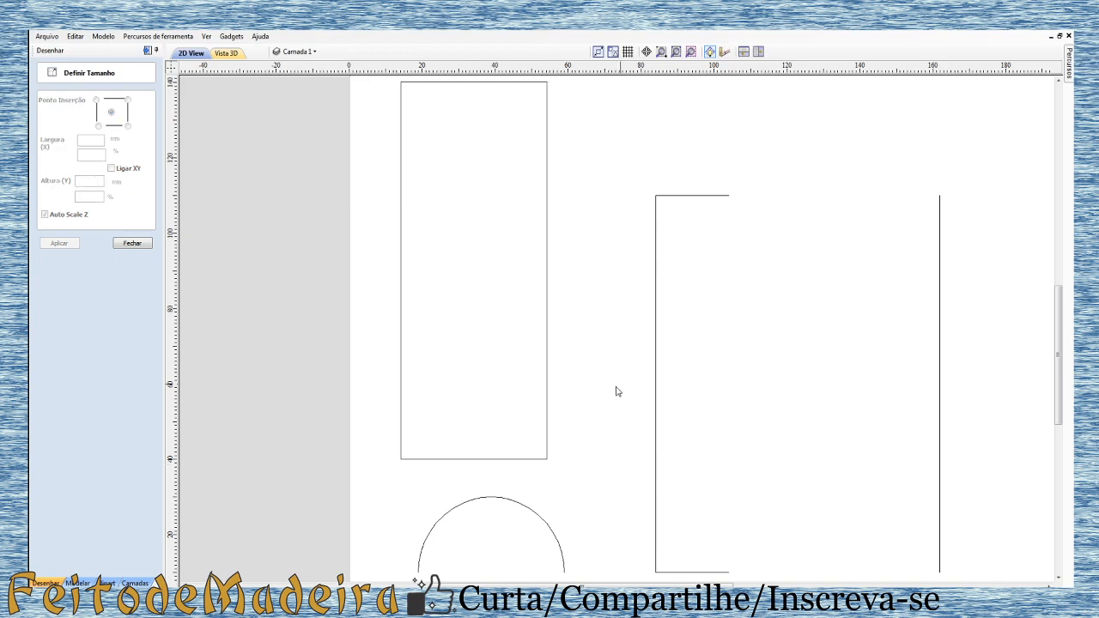
scroll(631, 397, down, 2)
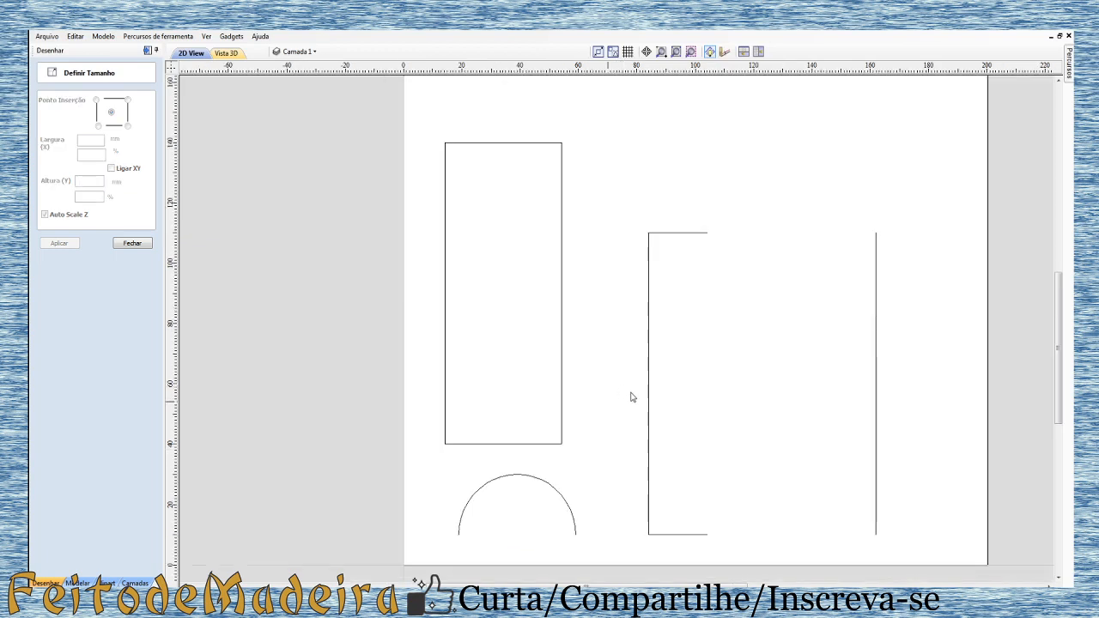
- Draw a circle 40 mm in diameter centred on the midpoint of the rectangle's bottom edge
click(132, 244)
click(48, 131)
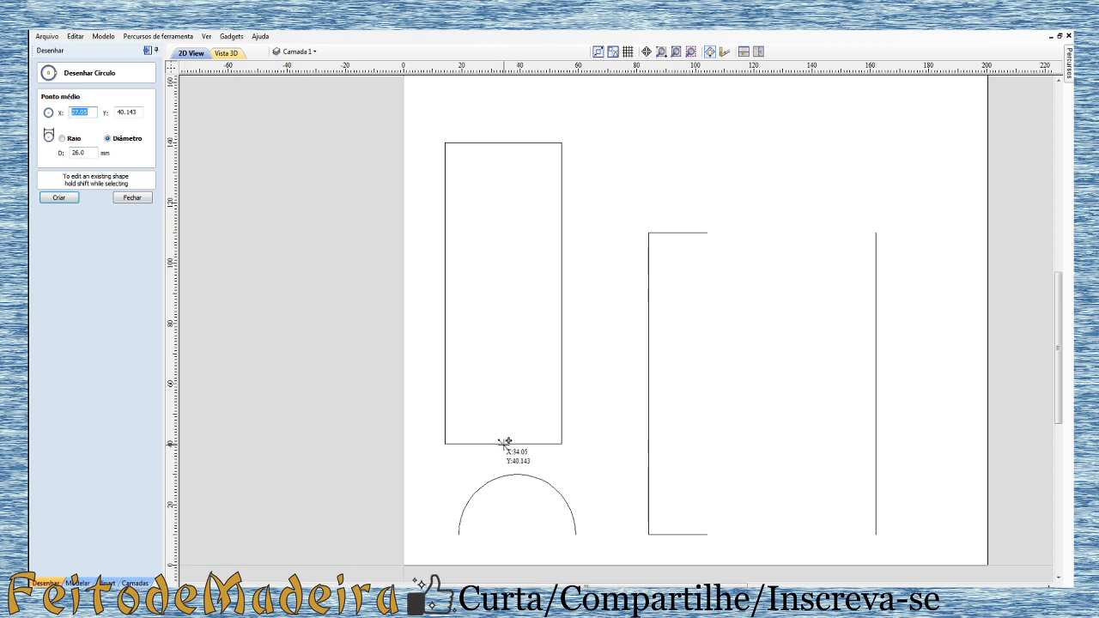
drag(507, 441, 562, 443)
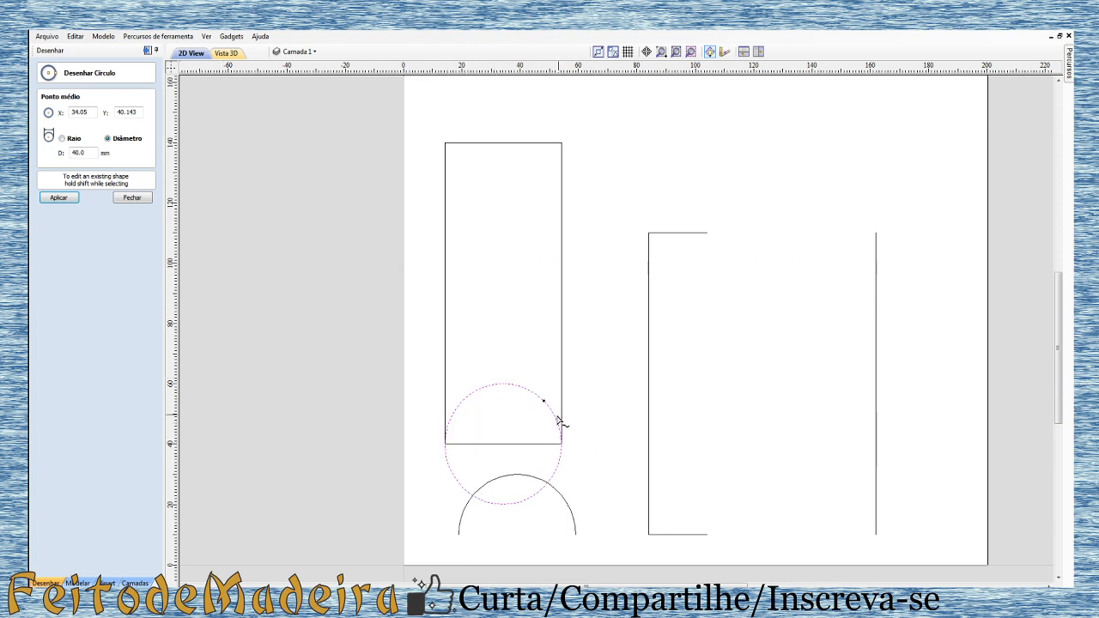
click(131, 199)
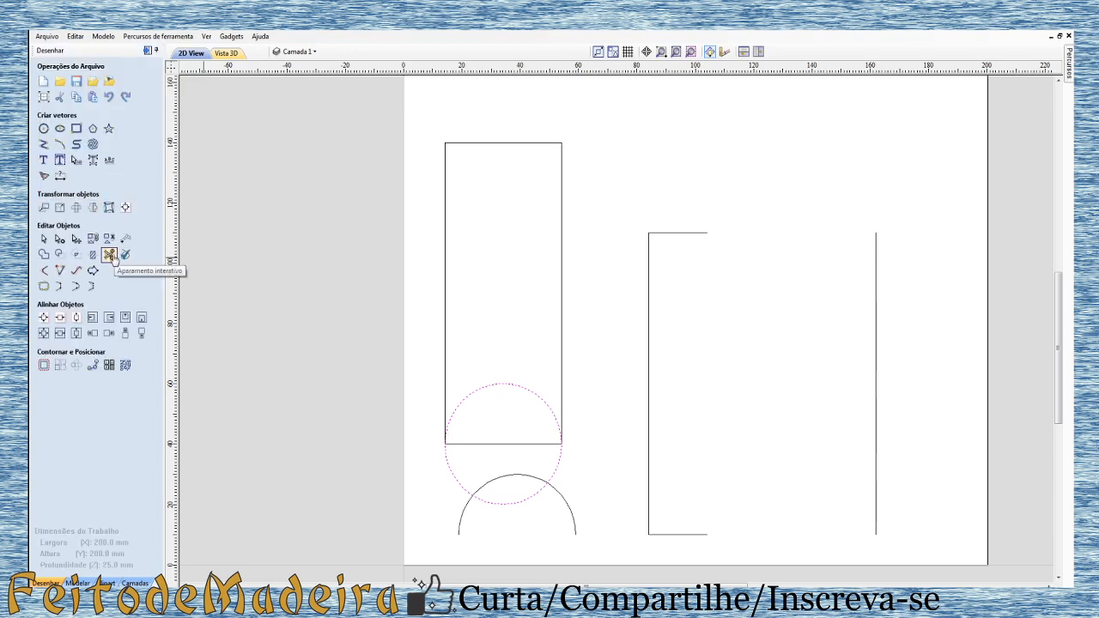
- Trim the circle's lower half with automatic joining on, and delete the leftover piece and the old arc below the rectangle
click(109, 255)
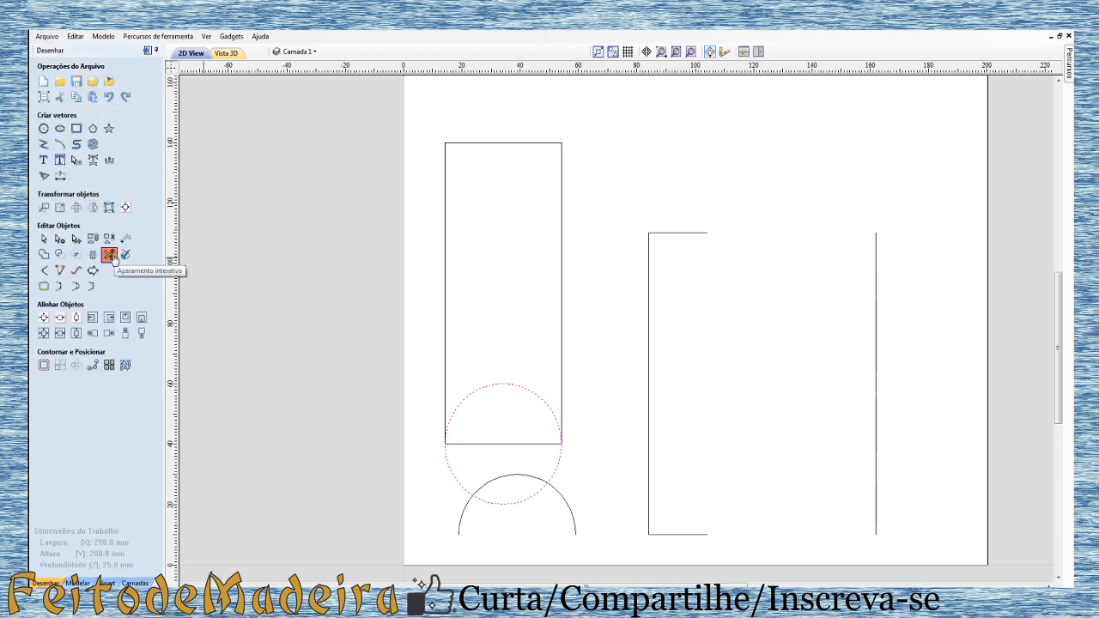
click(560, 467)
click(447, 459)
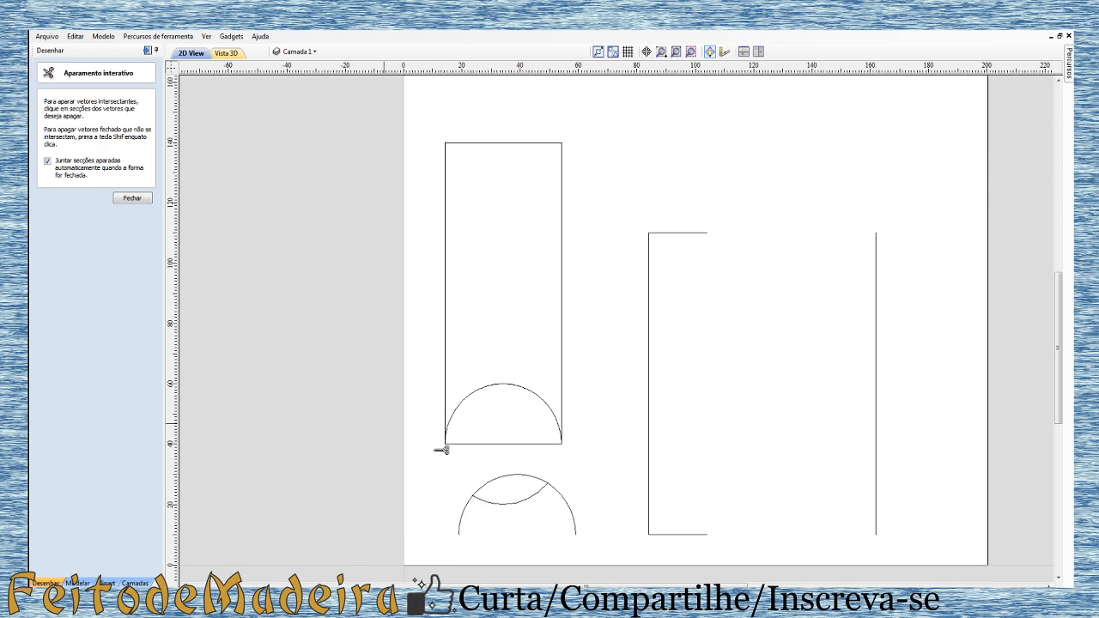
click(132, 198)
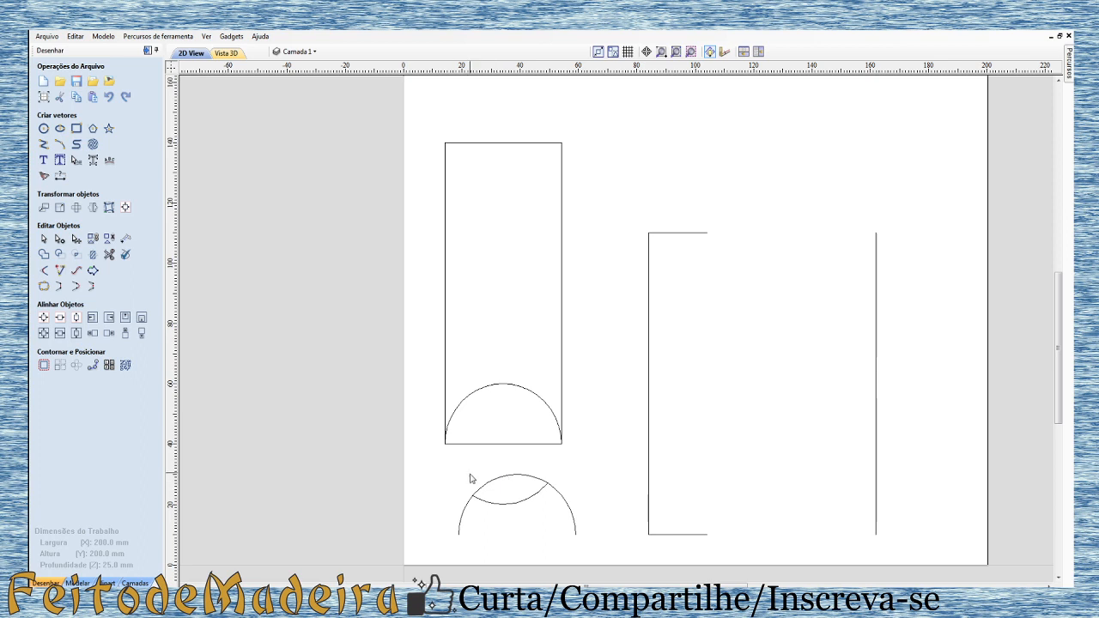
drag(419, 469, 616, 553)
key(Delete)
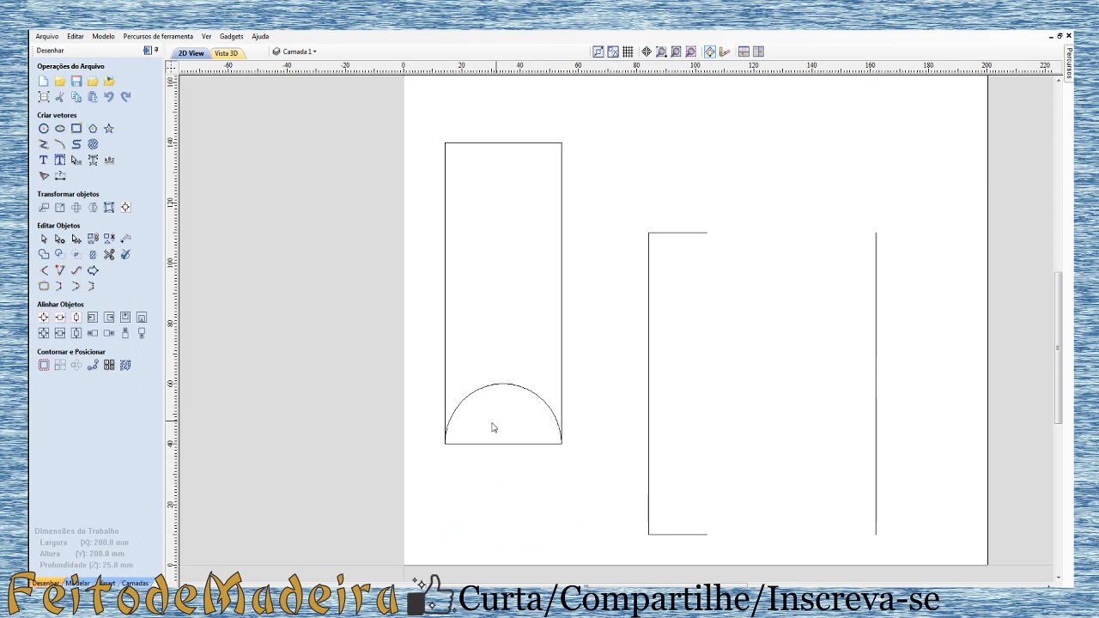
- Select the trimmed half circle and move it down below the rectangle's bottom edge
click(492, 390)
click(491, 387)
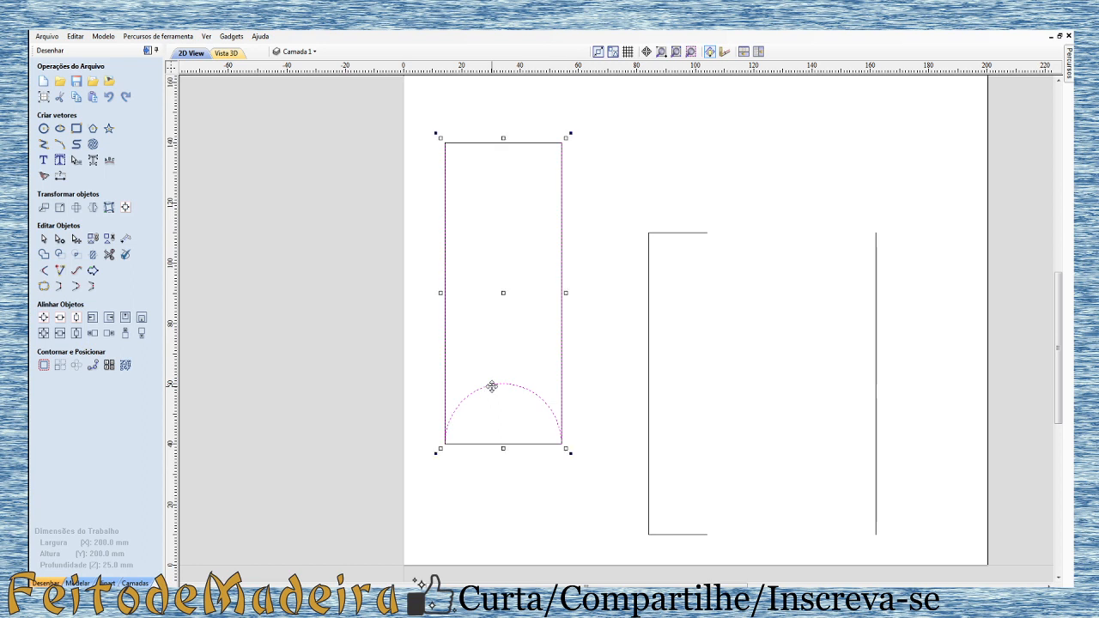
drag(495, 385, 508, 468)
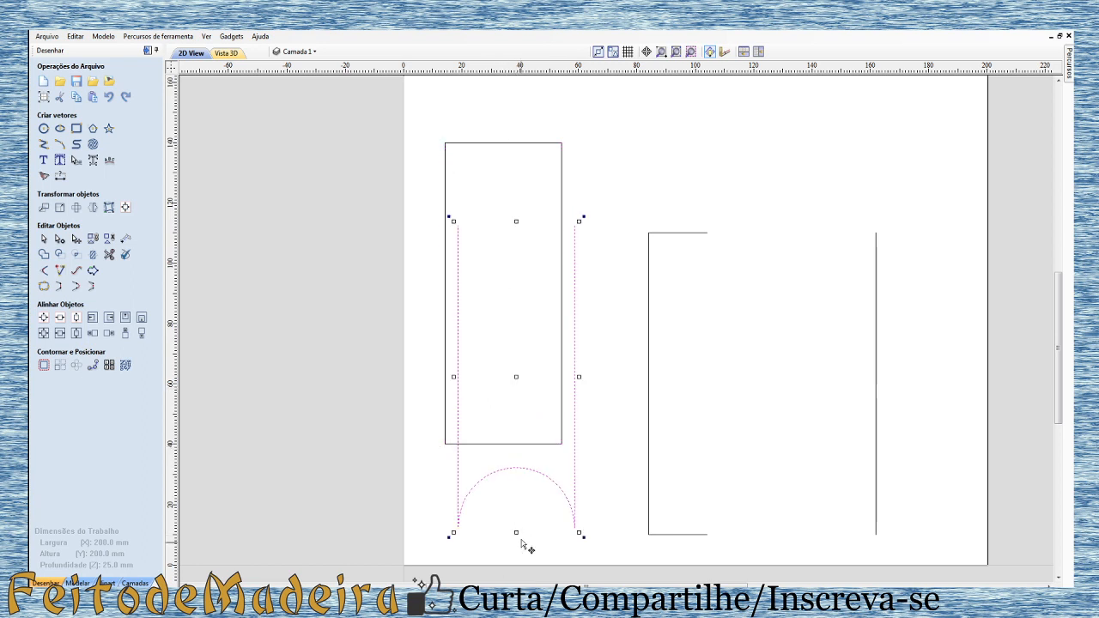
- Examine the moved arc's ends and how they connect to the two vertical side lines
scroll(576, 559, up, 5)
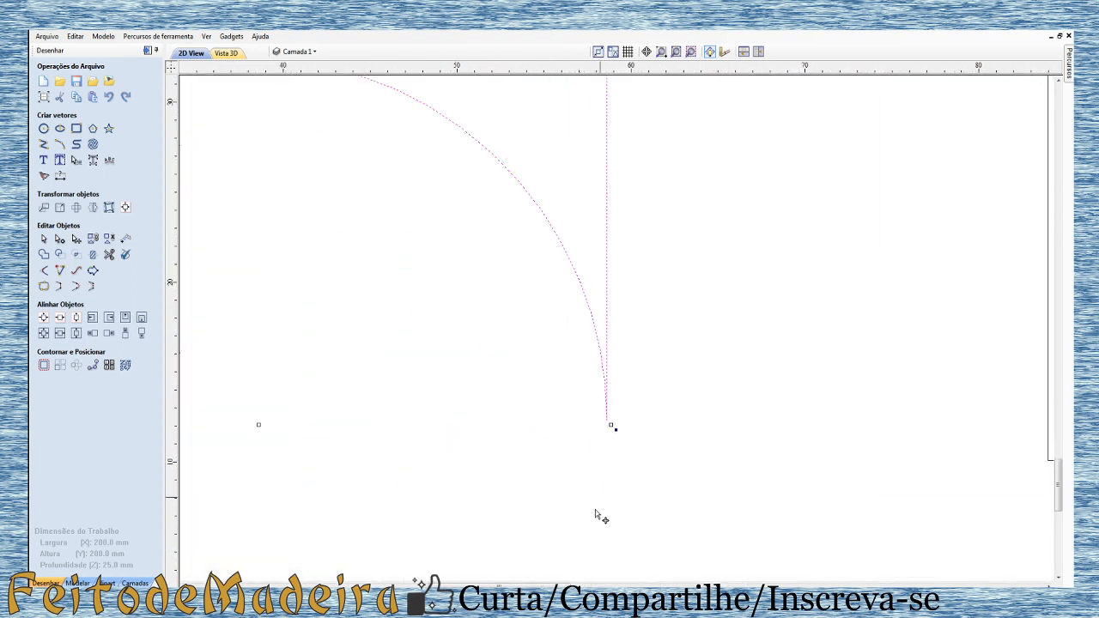
scroll(596, 515, down, 2)
scroll(639, 385, down, 3)
scroll(640, 386, up, 6)
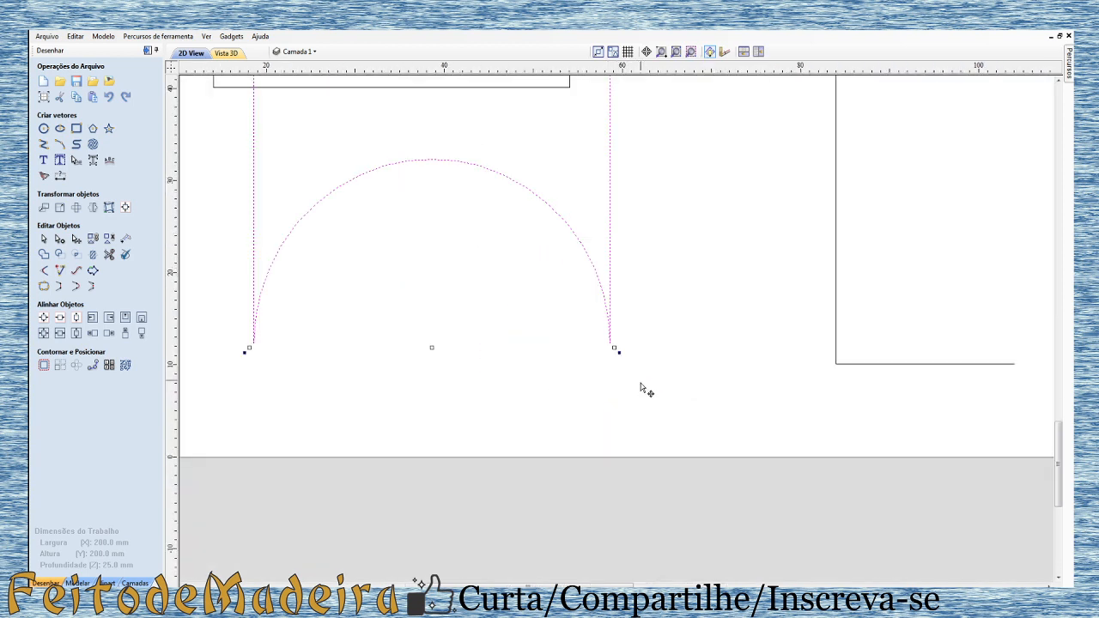
scroll(654, 283, down, 3)
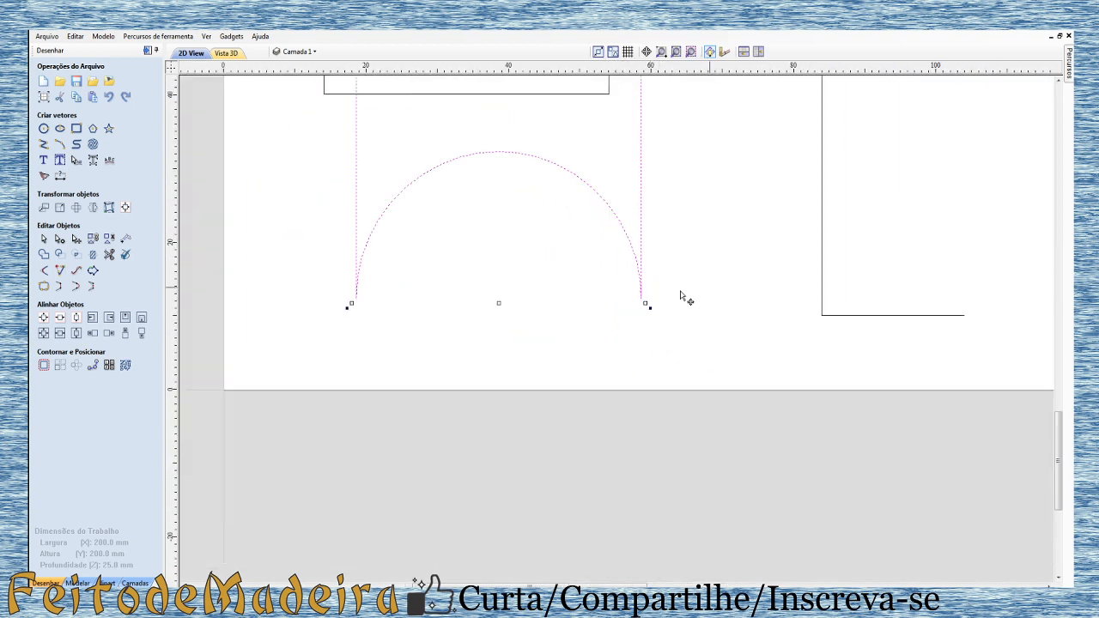
scroll(635, 314, down, 2)
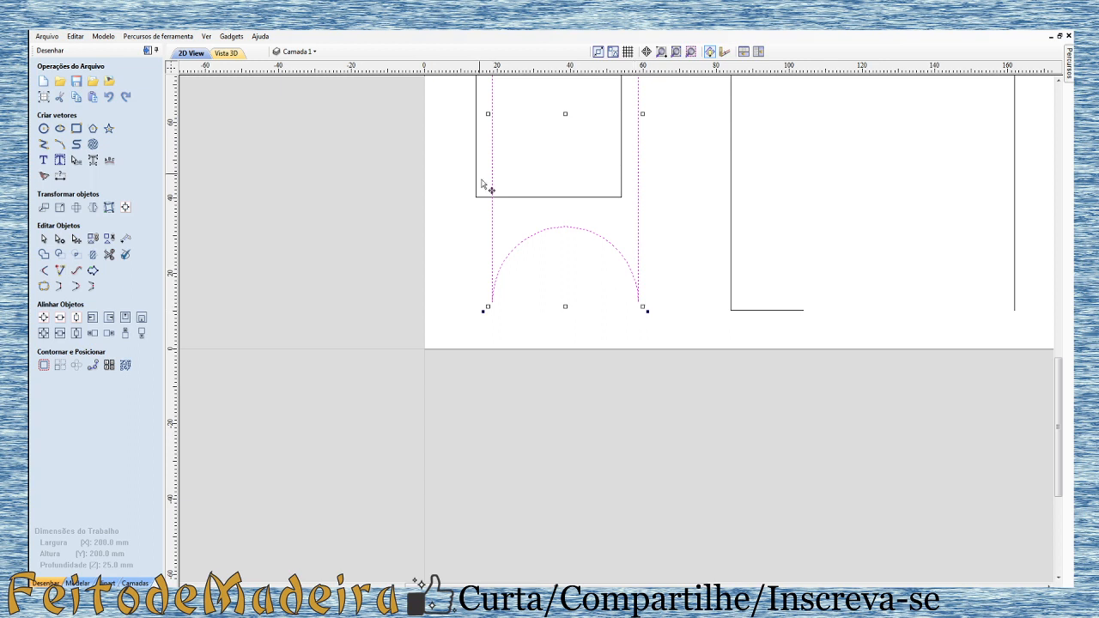
scroll(502, 182, up, 3)
scroll(611, 301, down, 4)
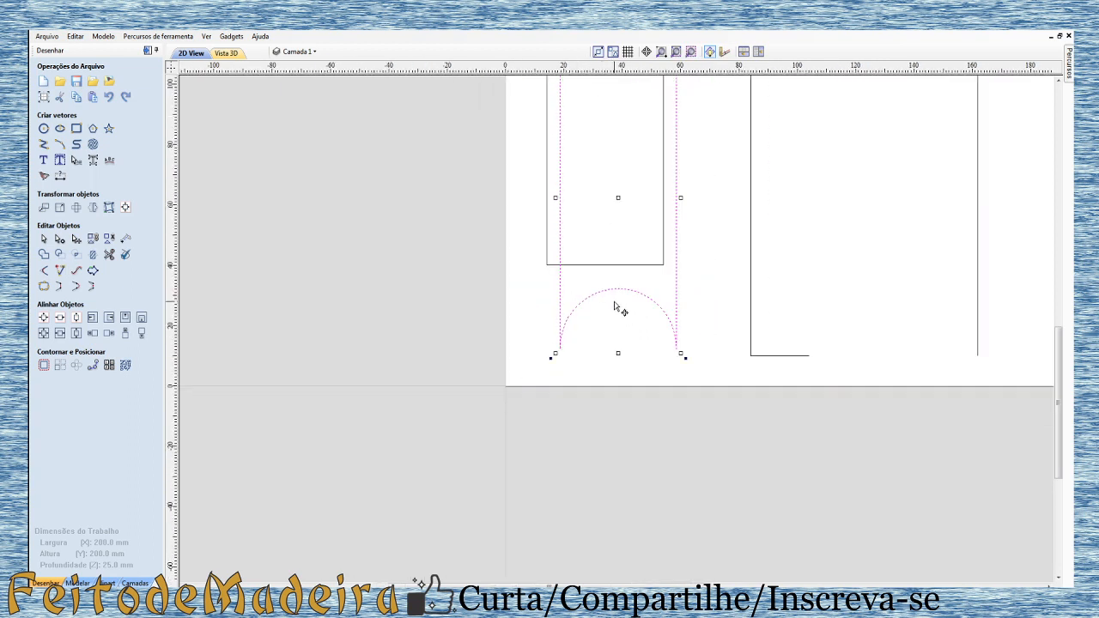
scroll(614, 308, down, 2)
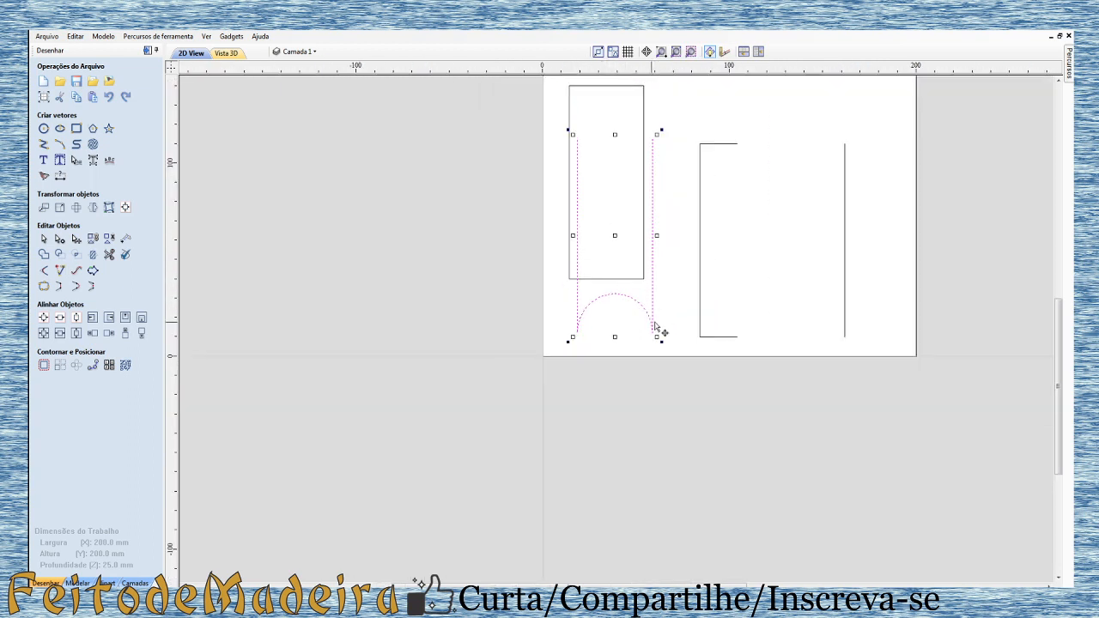
scroll(655, 326, up, 3)
scroll(512, 267, up, 3)
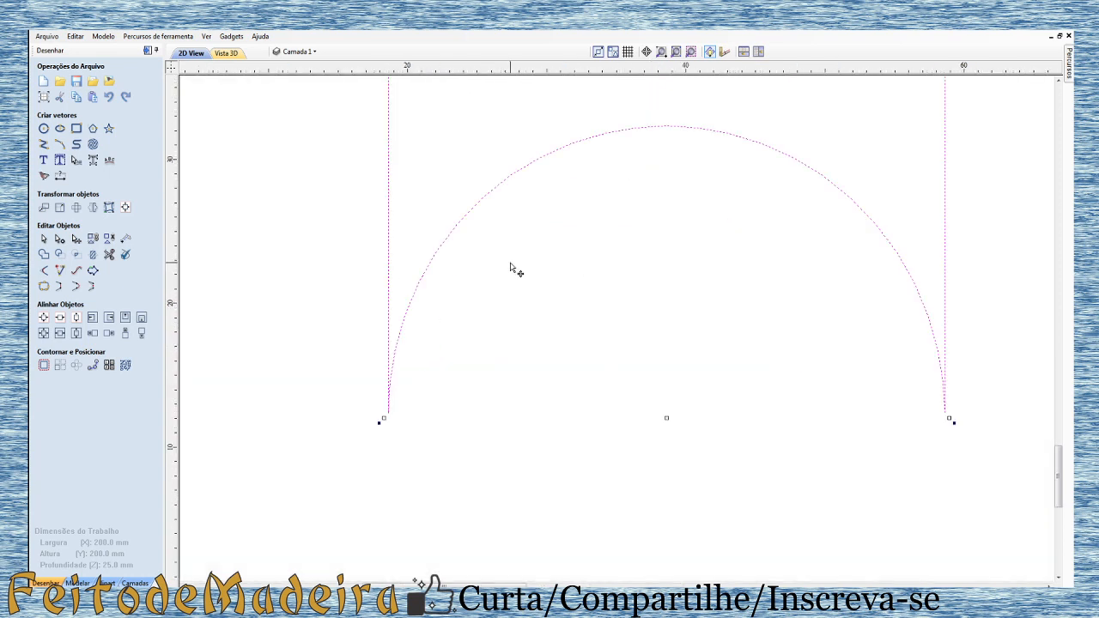
scroll(532, 289, down, 3)
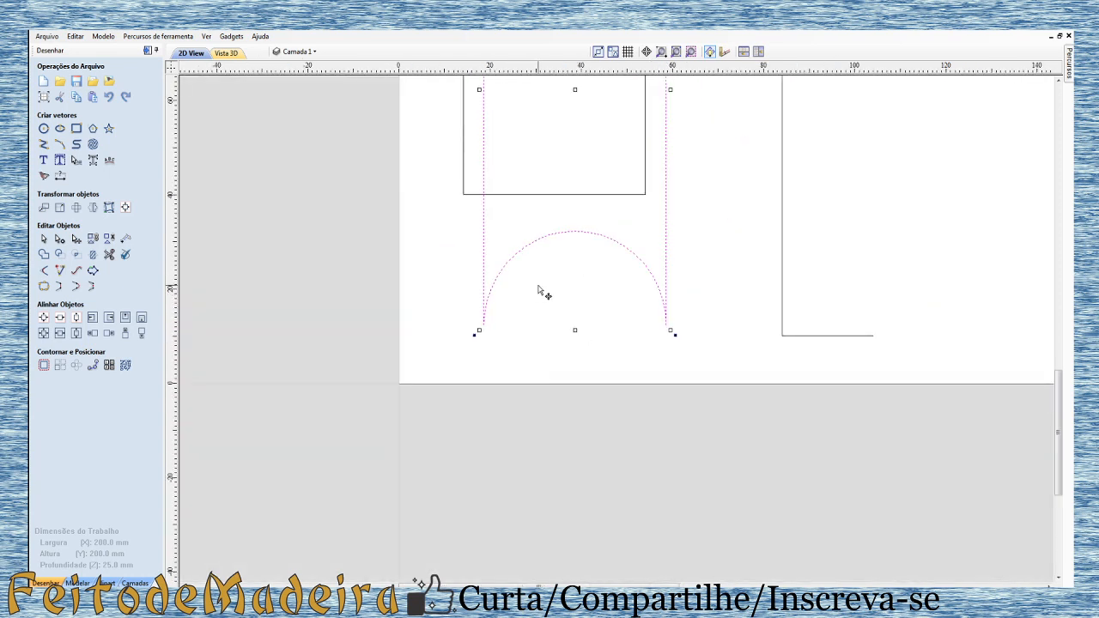
- Undo the arc's move, the deletion of the lower vectors and the trimming of the circle
key(ctrl+z)
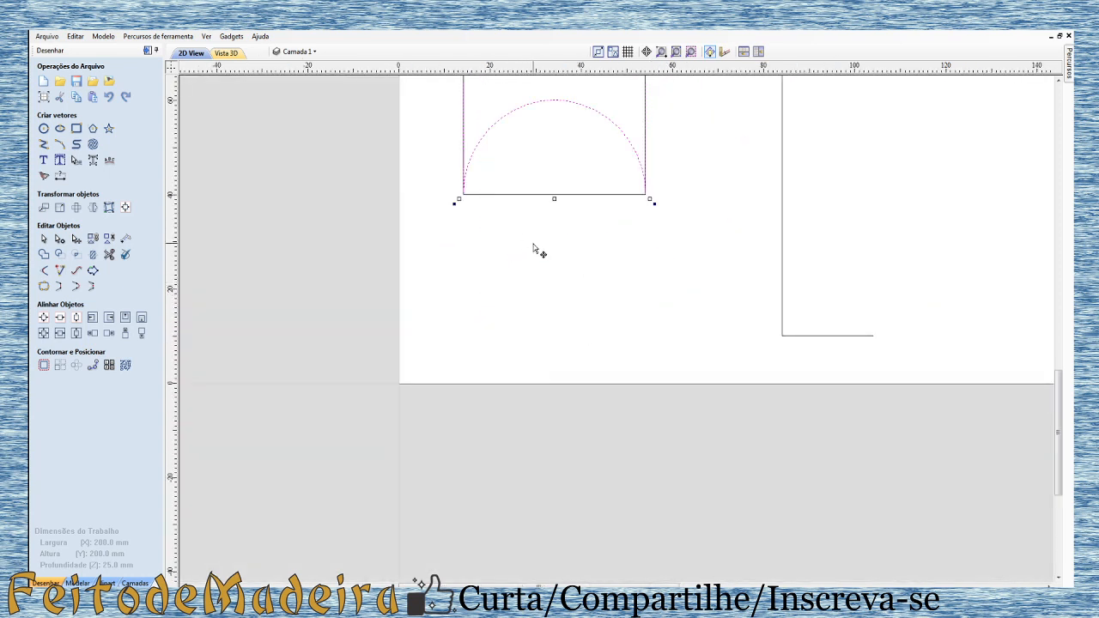
key(ctrl+z)
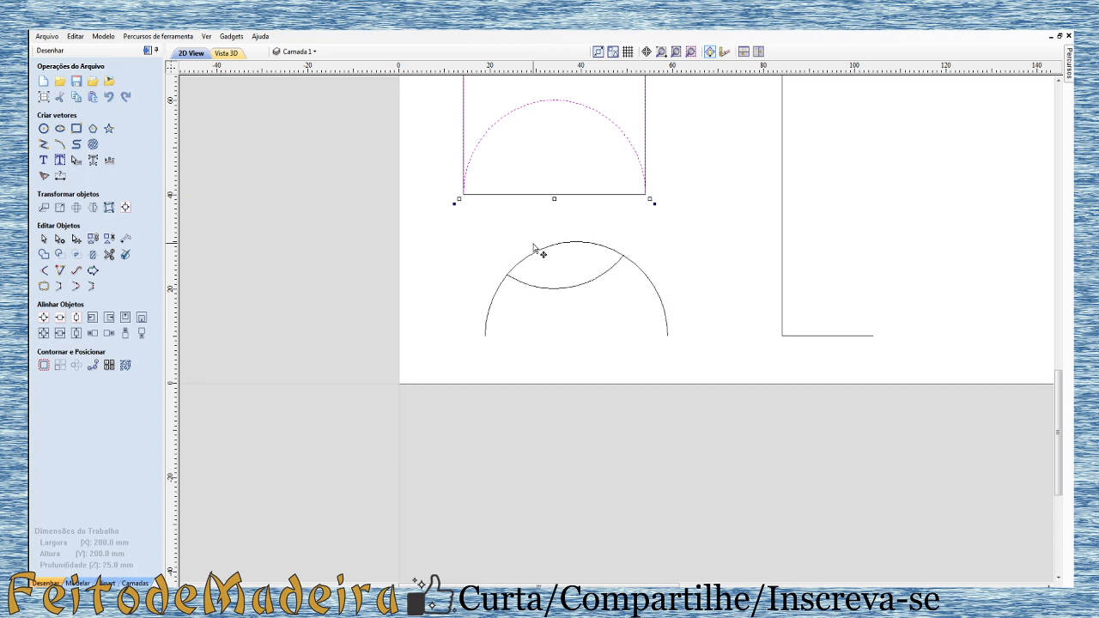
key(ctrl+z)
key(ctrl+z)
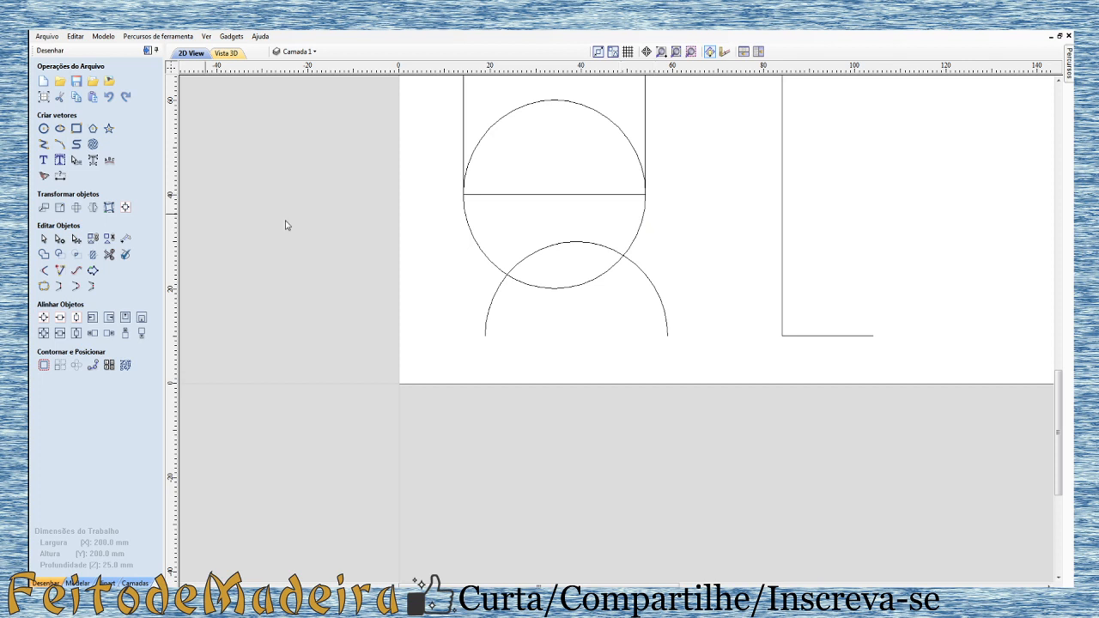
- Trim the circle's lower half with automatic joining of trimmed sections off, and delete the arc pieces left below the rectangle
click(109, 254)
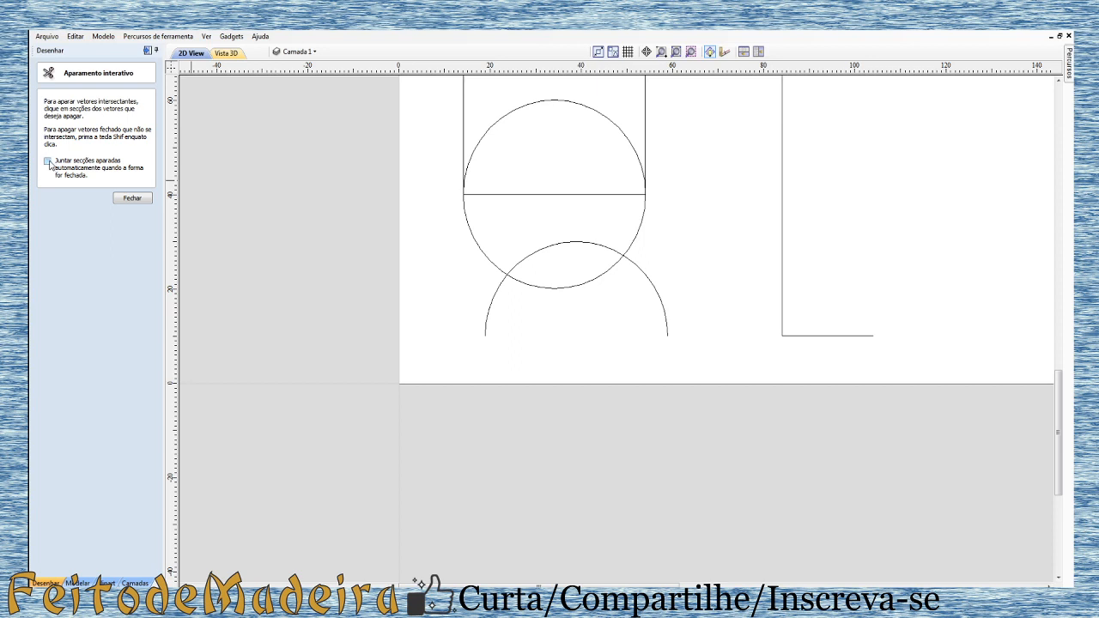
click(469, 225)
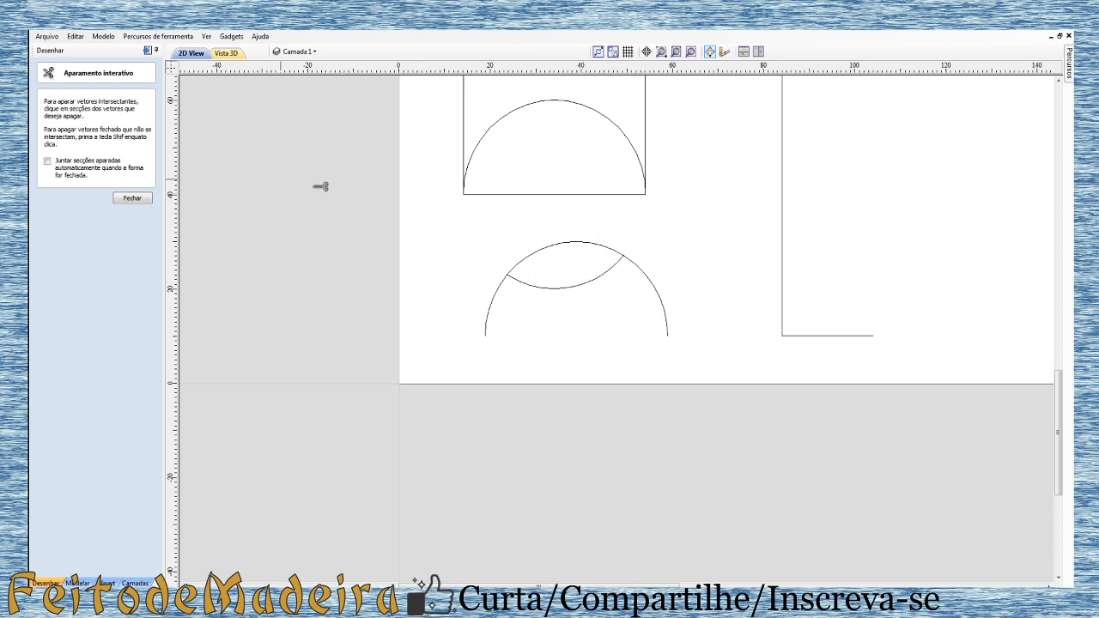
click(132, 199)
drag(388, 221, 733, 382)
key(Delete)
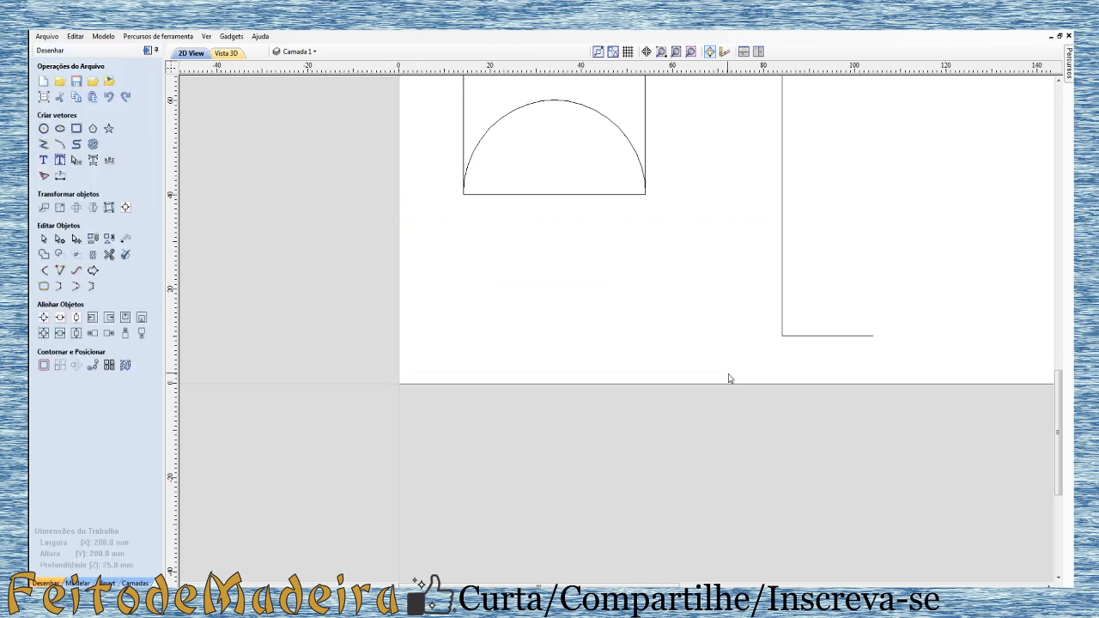
- Check which vectors are separate, and delete the rectangle overlapping the half-circle arc and the two vertical side lines
click(526, 106)
scroll(542, 116, down, 5)
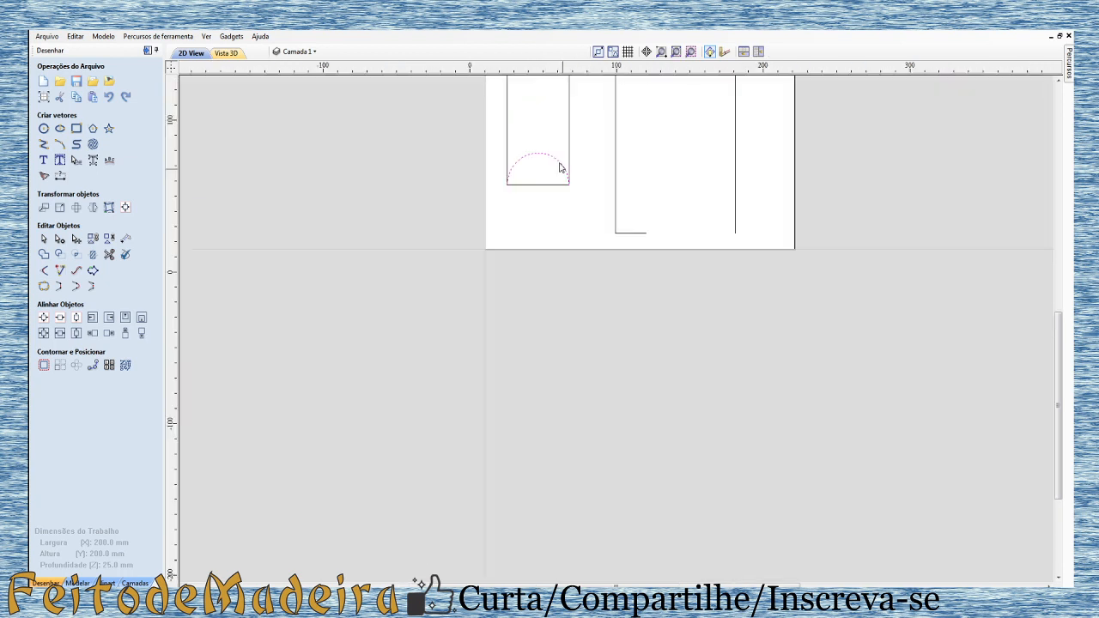
scroll(548, 149, up, 7)
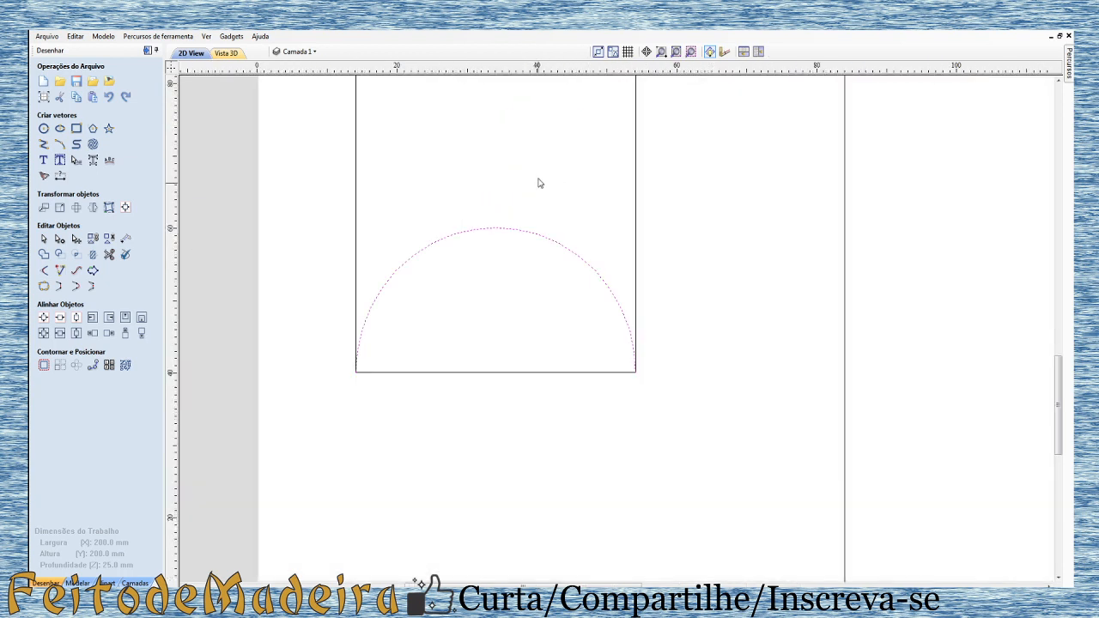
click(642, 257)
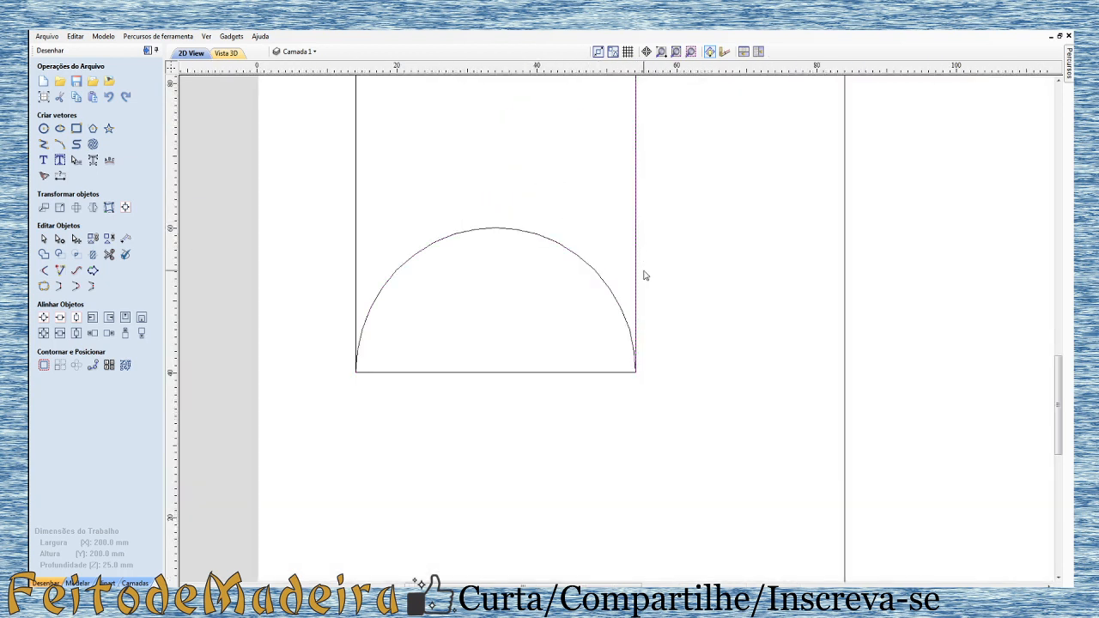
click(479, 373)
scroll(495, 380, down, 5)
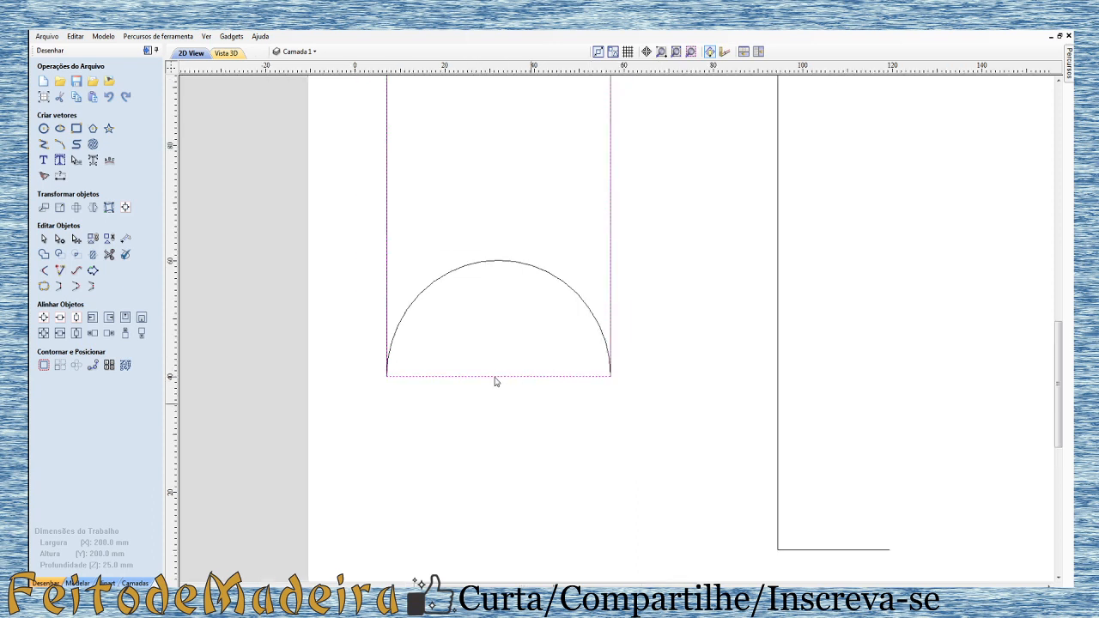
key(Delete)
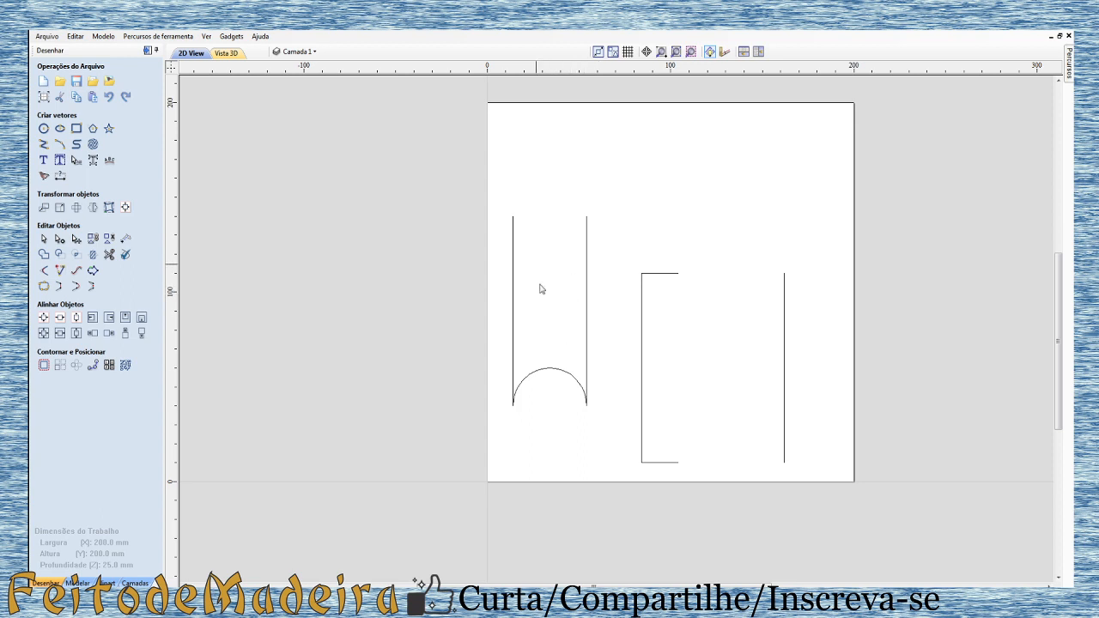
- Start a two-rail sweep and assign the two vertical side lines as its guide rails
click(587, 328)
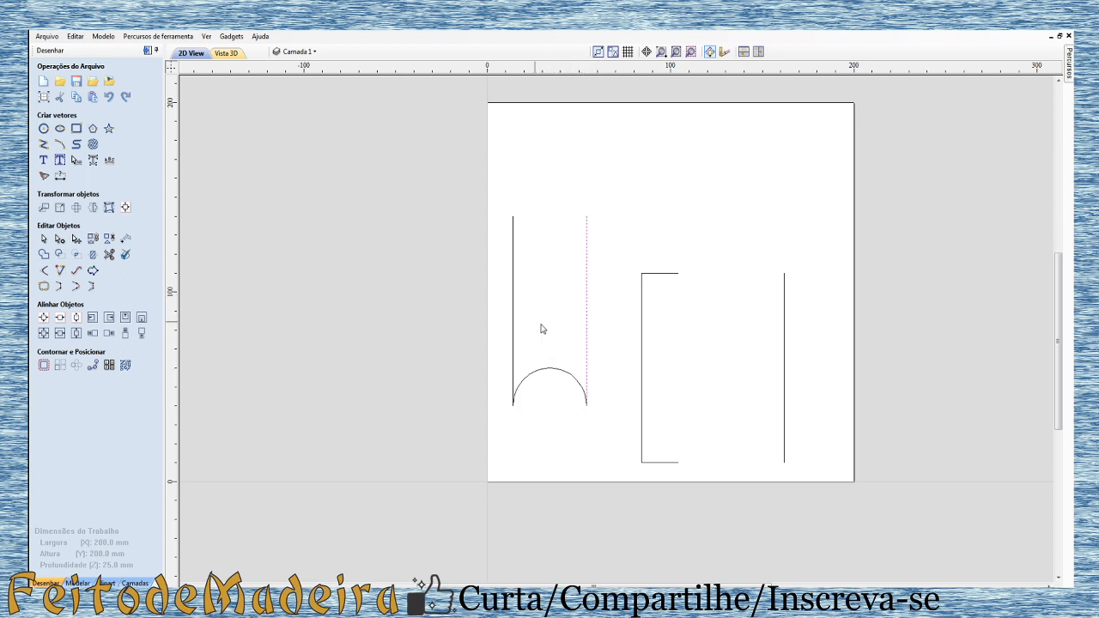
click(556, 369)
click(76, 583)
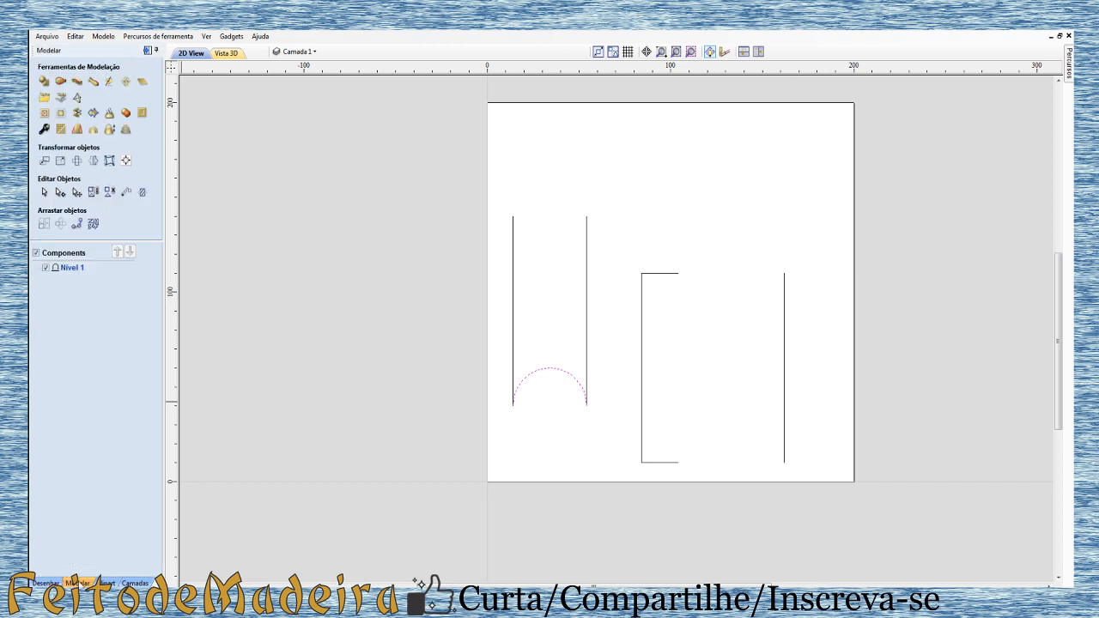
click(61, 83)
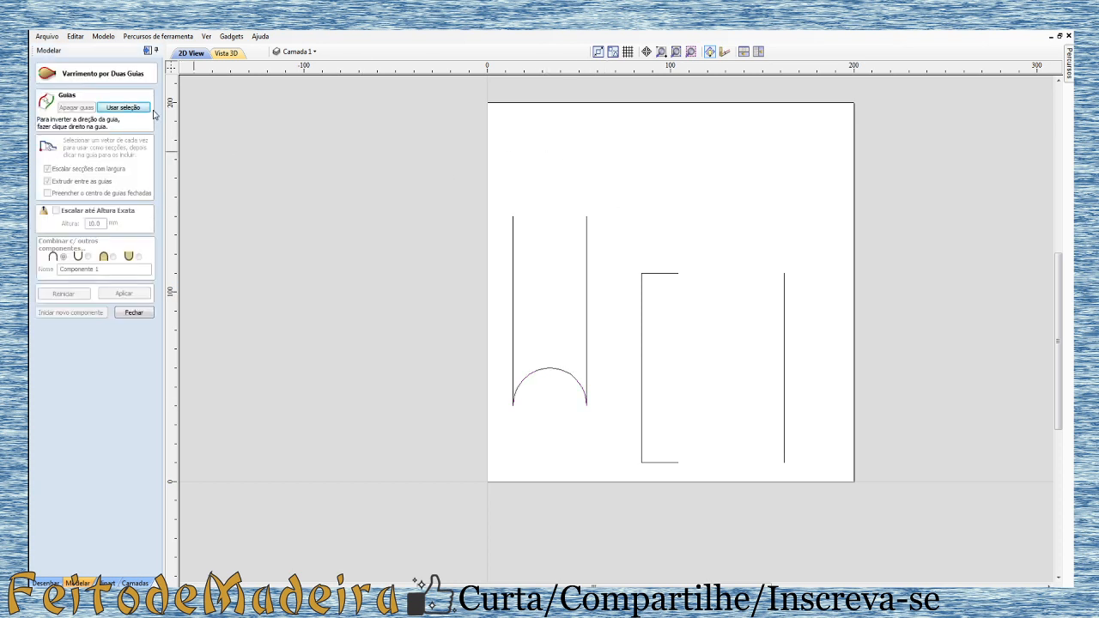
drag(608, 240, 483, 282)
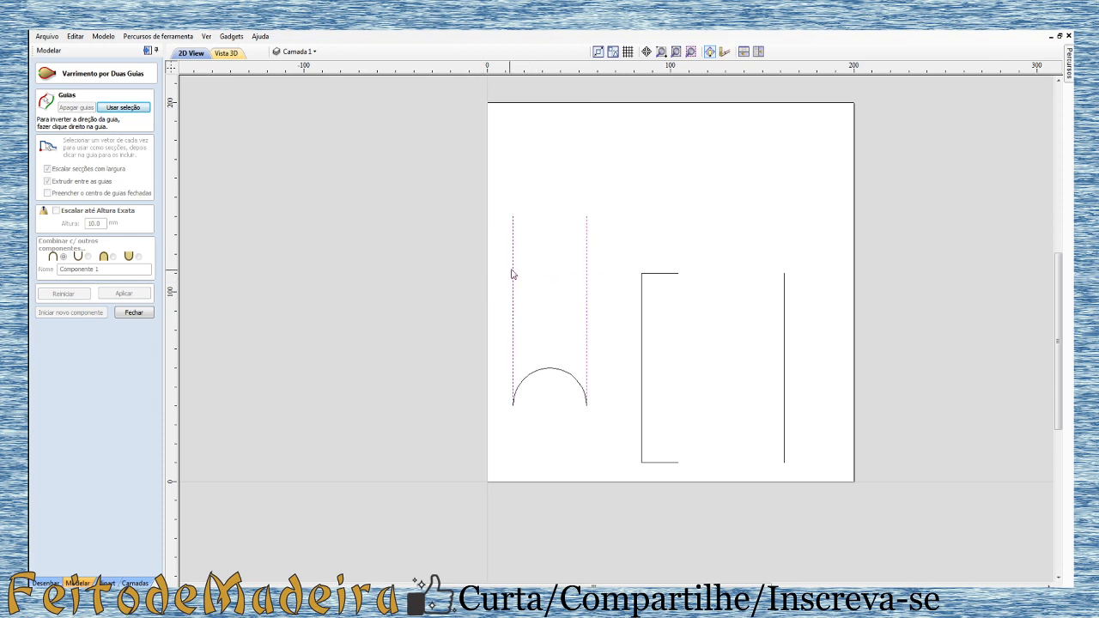
click(126, 107)
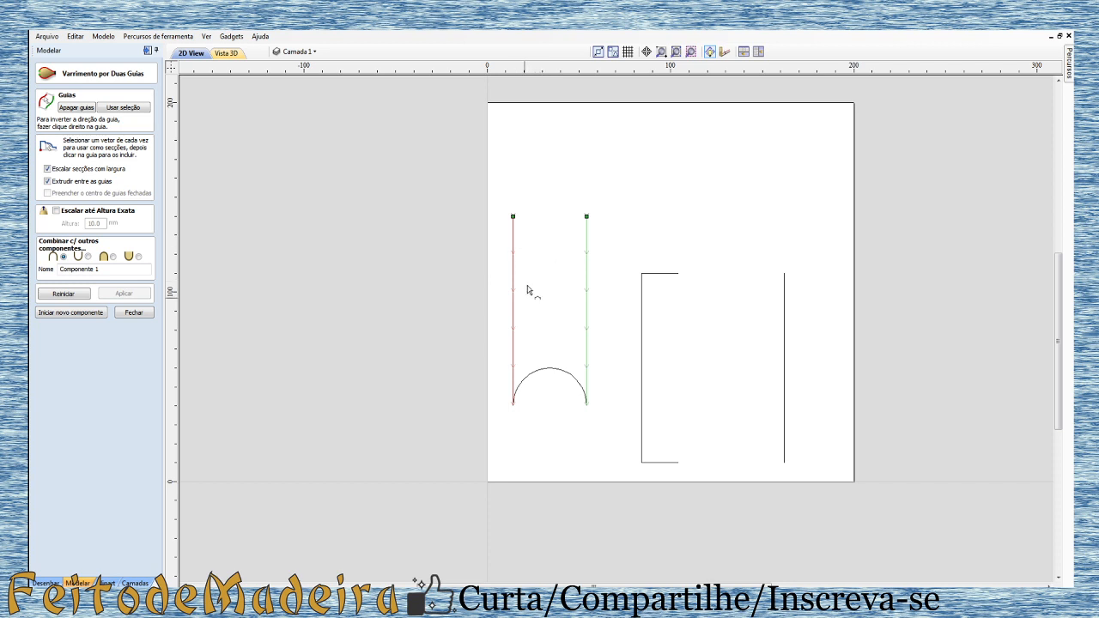
- Use the half-circle arc as the sweep's cross-section, reverse the right-hand rail's direction and apply the sweep
click(536, 375)
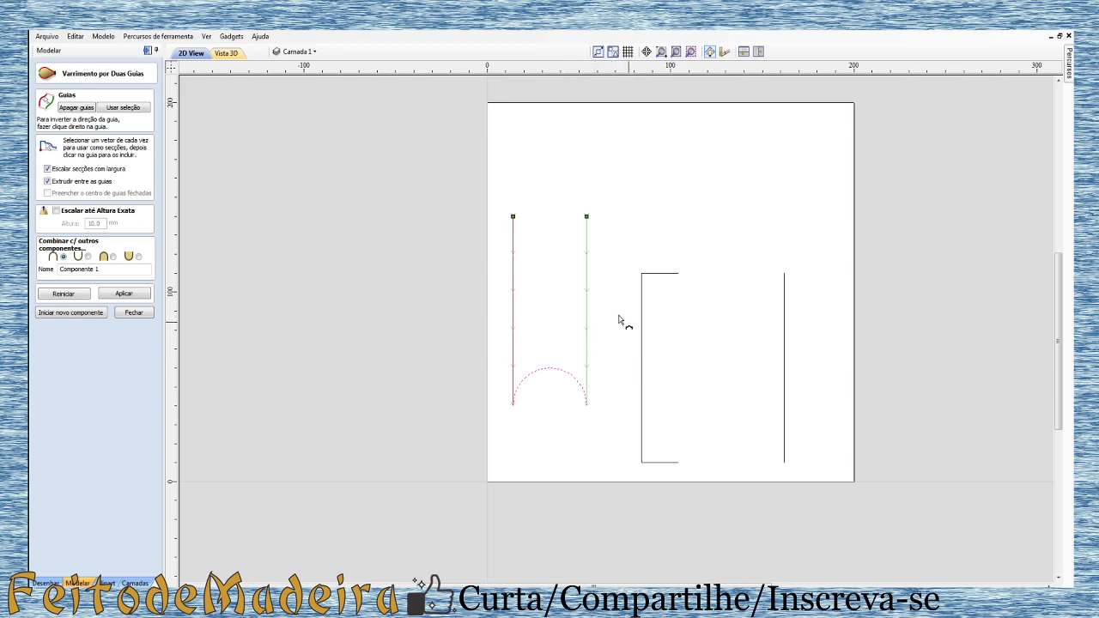
right_click(587, 327)
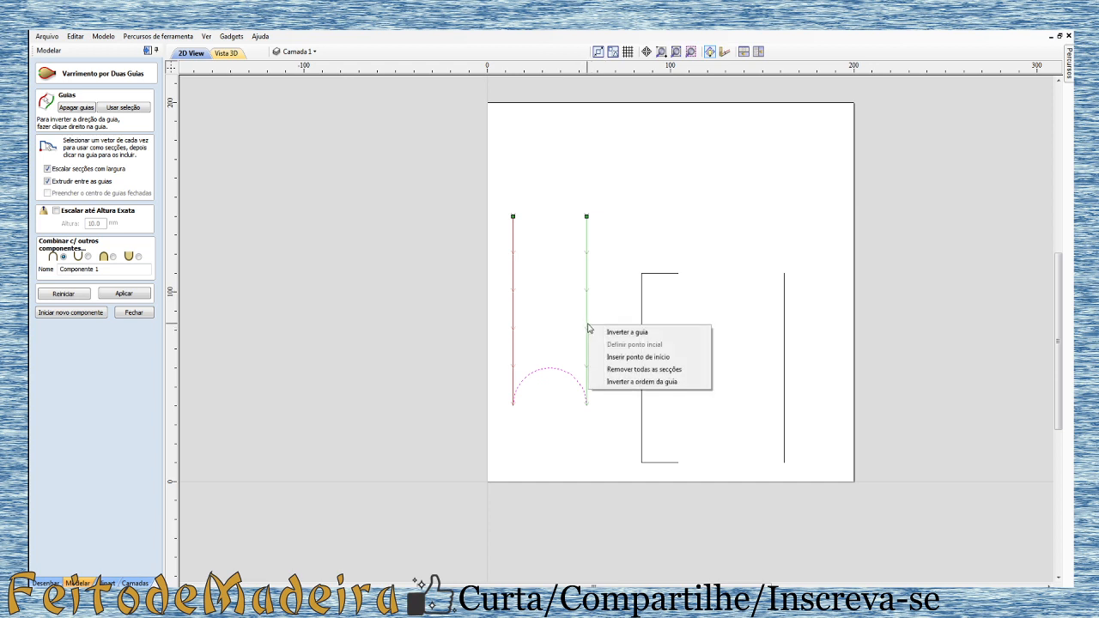
click(625, 333)
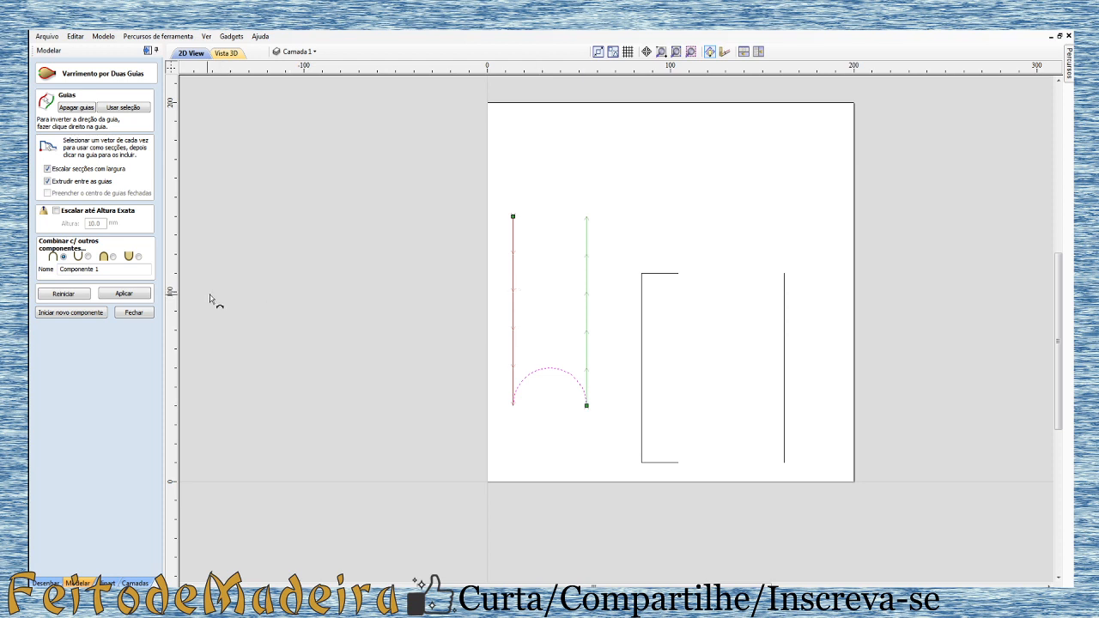
click(124, 294)
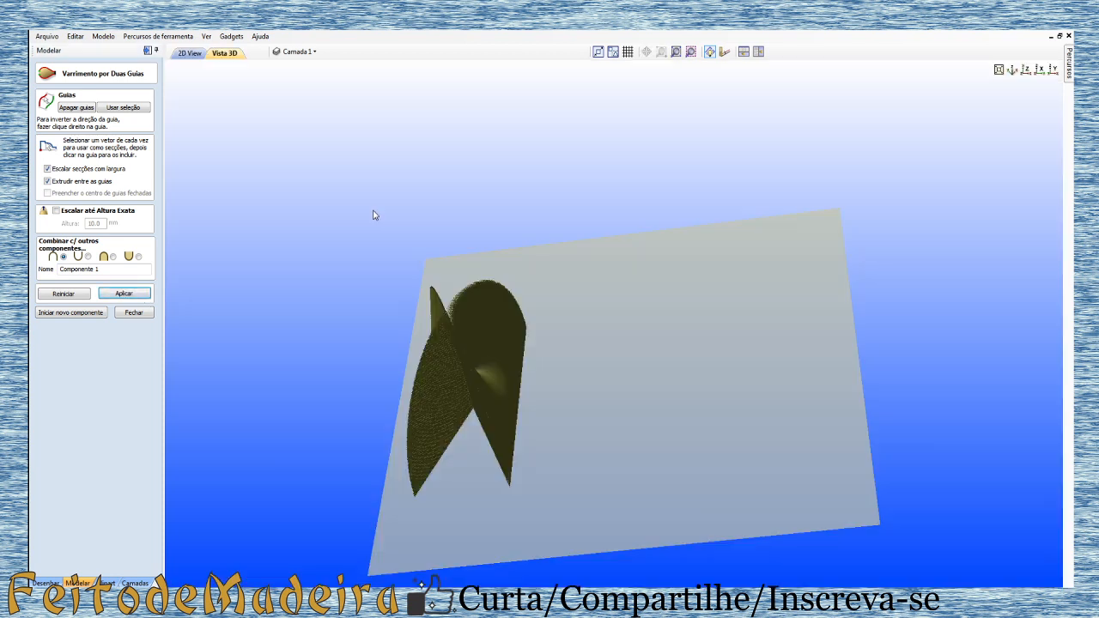
- Reverse the left-hand rail so both rails start at the arc's ends, and reapply the two-rail sweep
click(190, 53)
scroll(594, 340, up, 1)
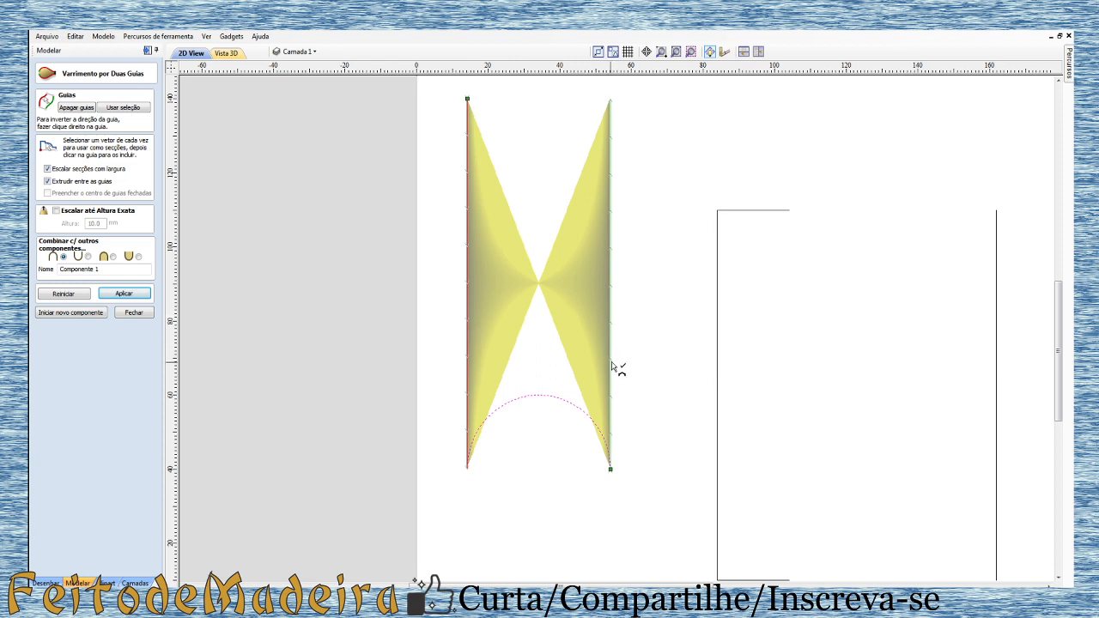
right_click(468, 320)
click(509, 331)
click(81, 296)
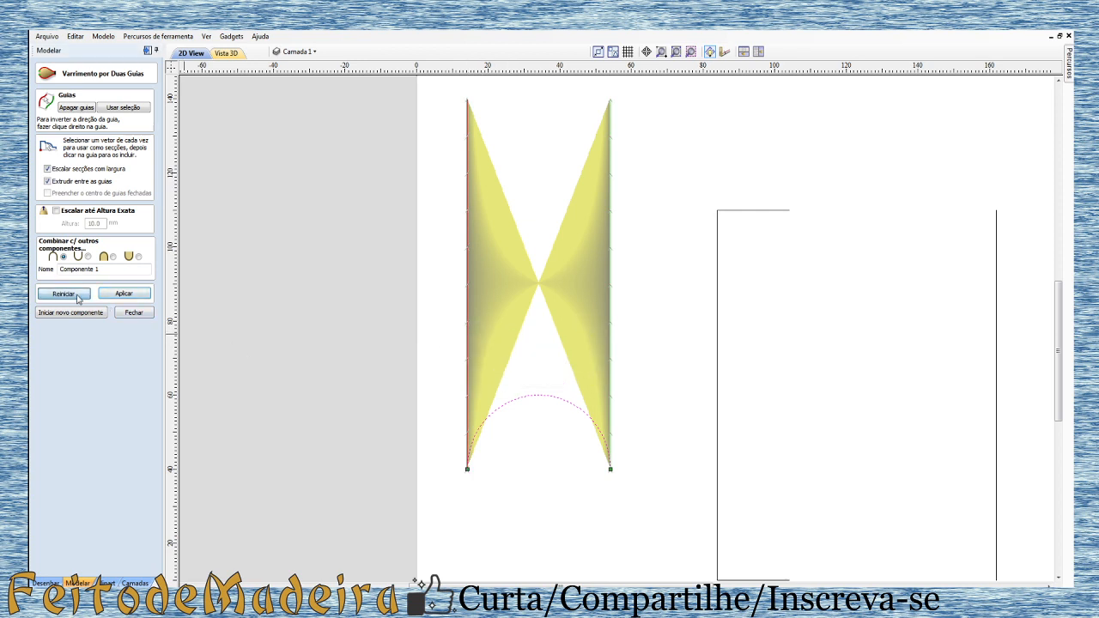
click(123, 295)
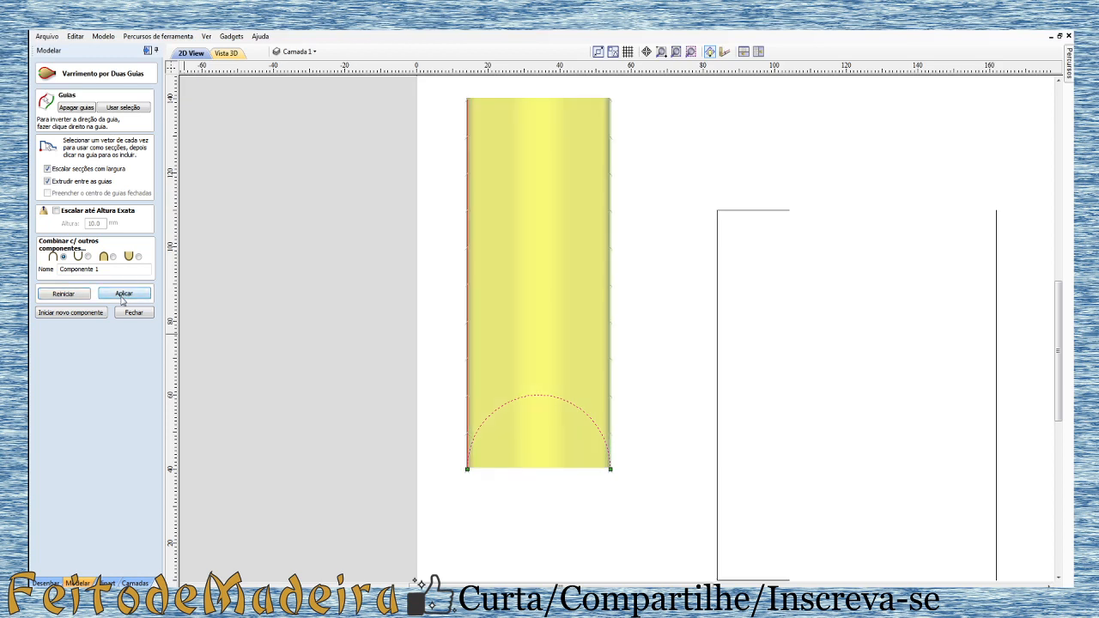
- Inspect the swept half-cylinder in 3D, check its rails and arc in 2D, and close the sweep tool
click(226, 53)
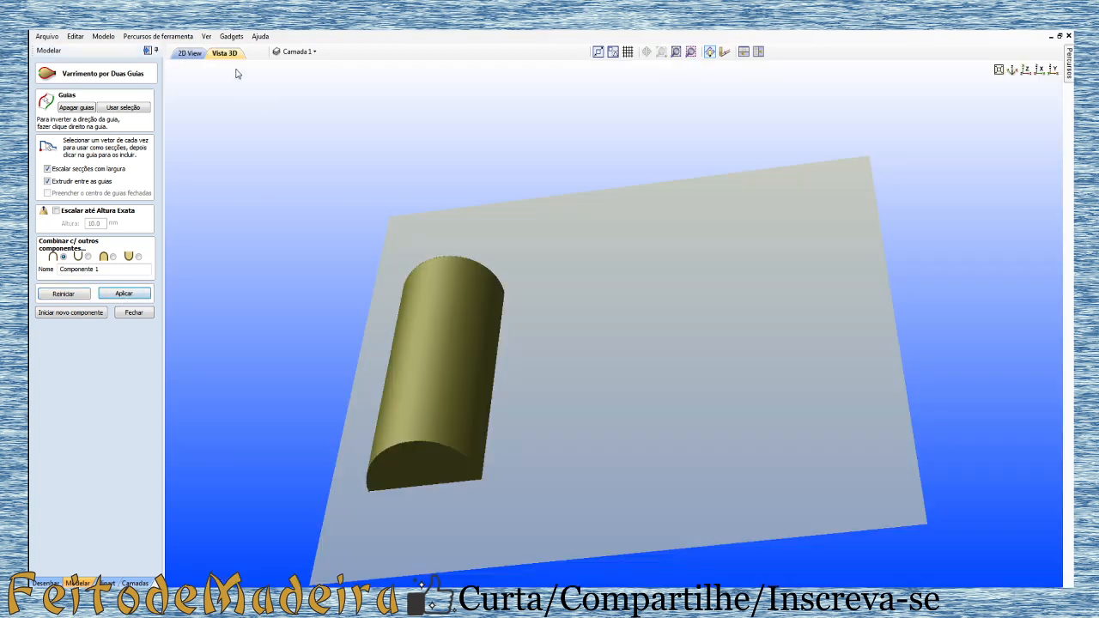
drag(568, 352, 569, 432)
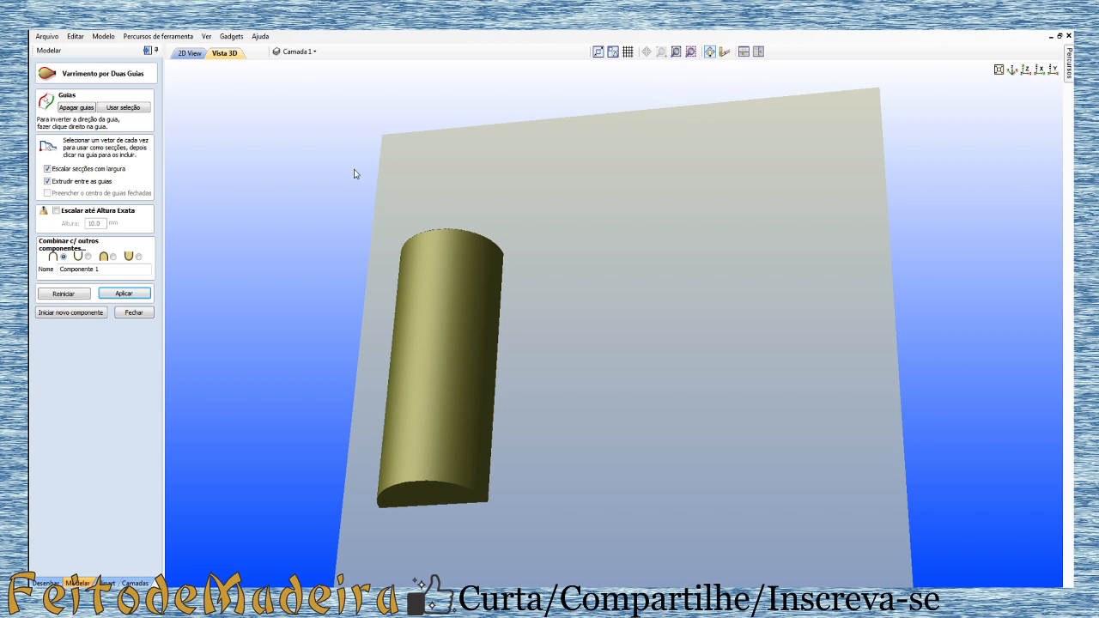
click(189, 54)
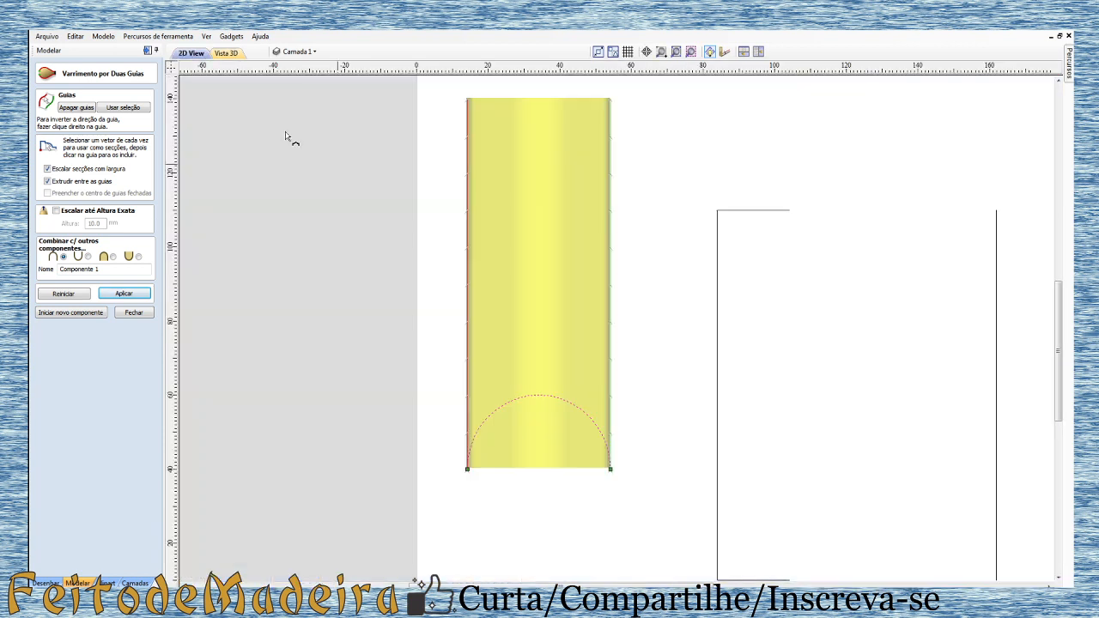
click(577, 397)
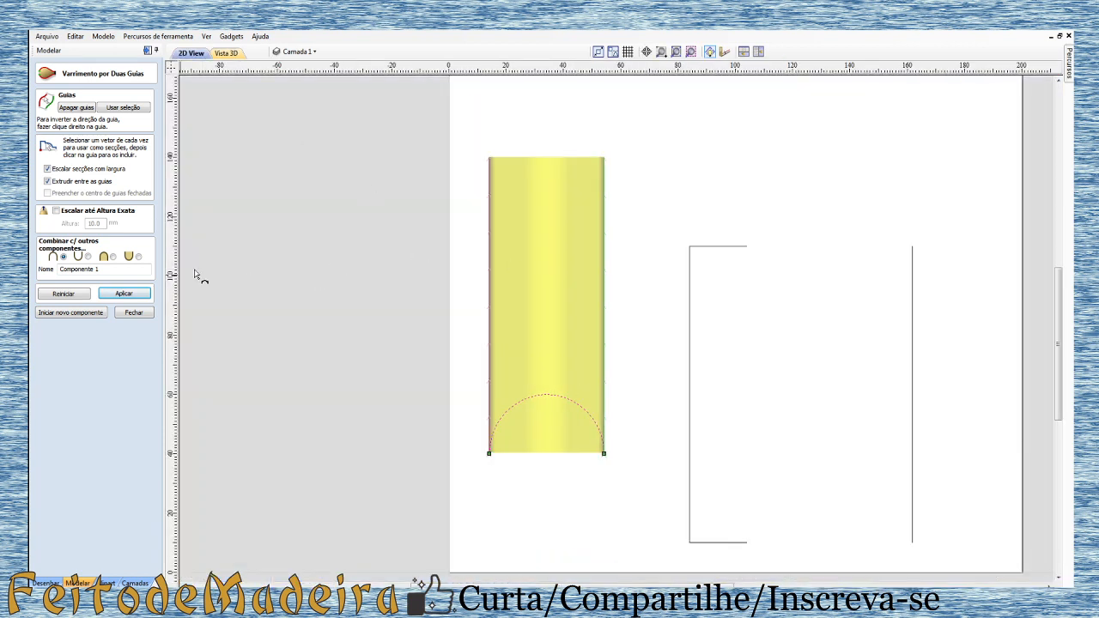
scroll(488, 172, up, 2)
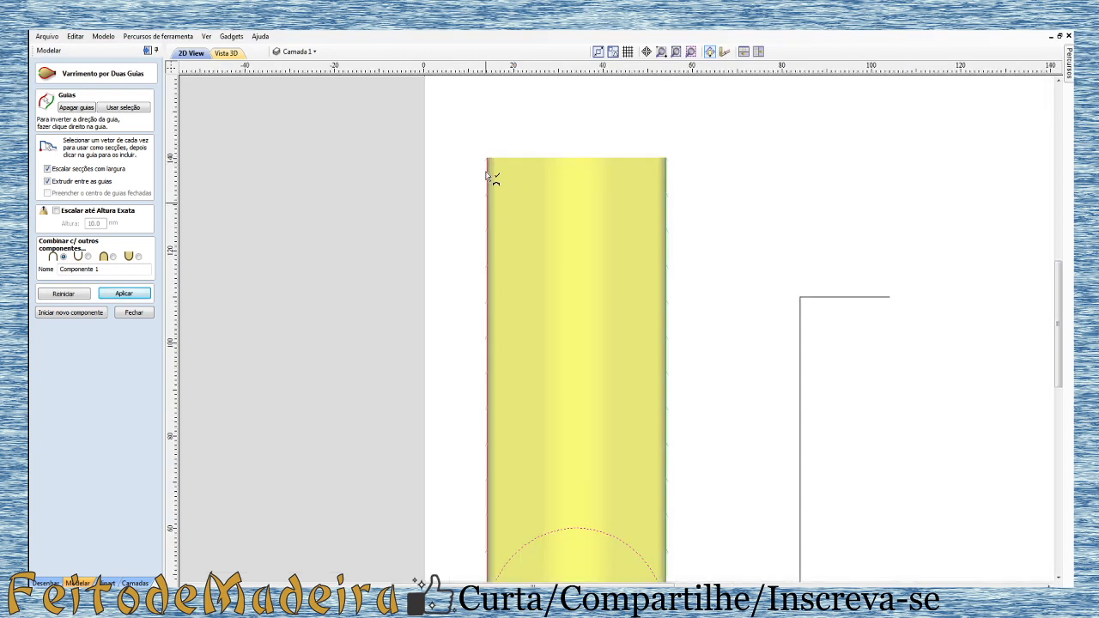
scroll(497, 229, down, 2)
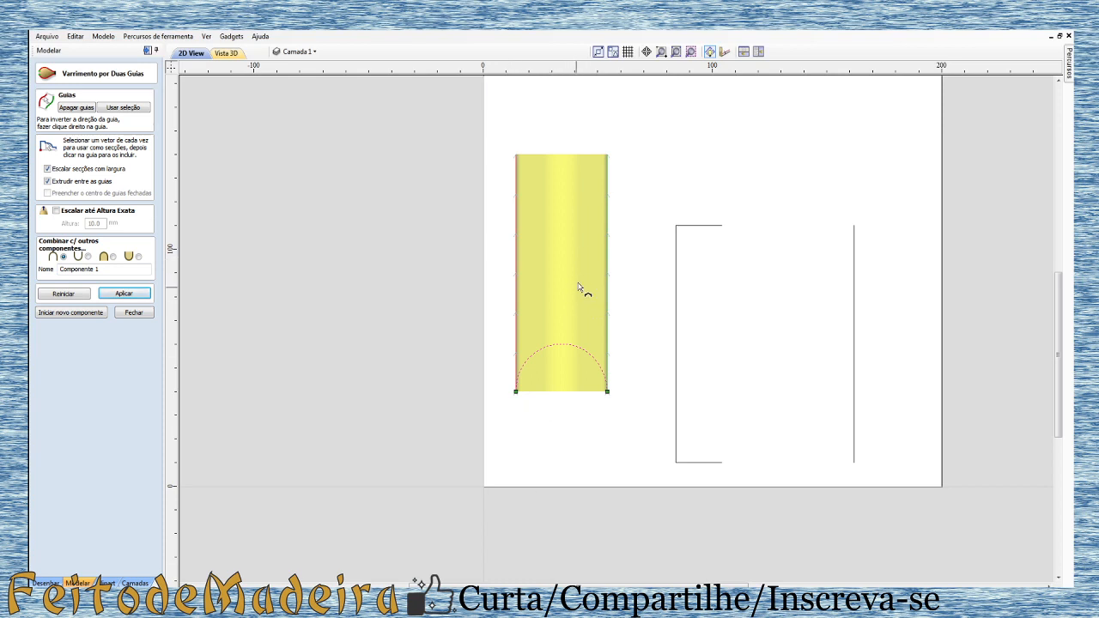
click(135, 314)
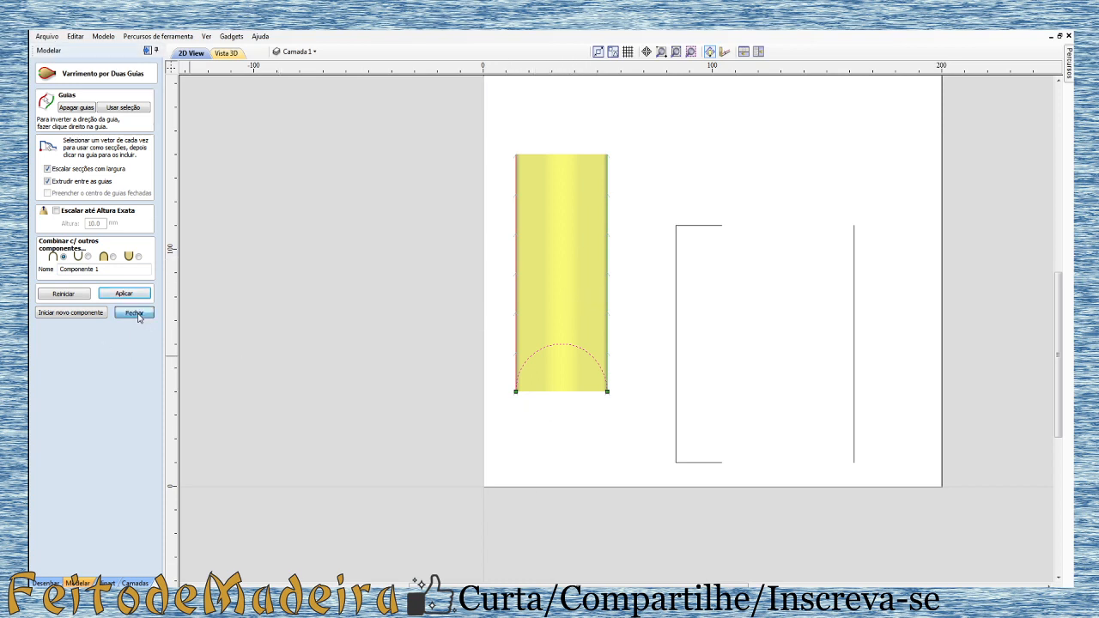
- Draw a 40 by 100 mm rectangle from the upper corner of the open three-sided vector, and delete that old vector
click(677, 368)
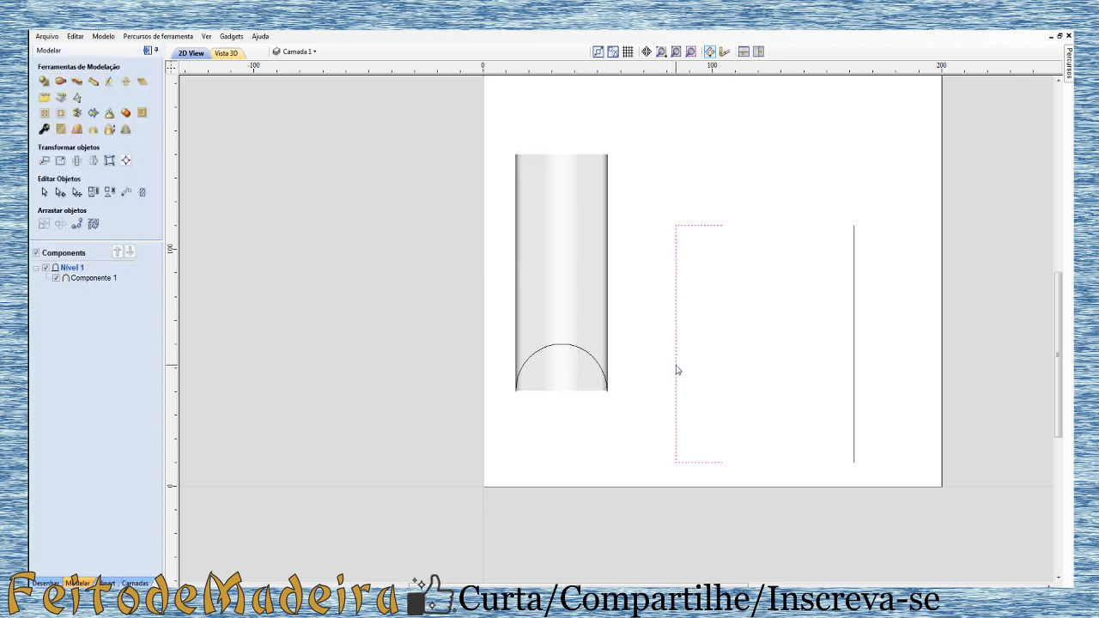
scroll(732, 302, down, 1)
scroll(772, 428, up, 2)
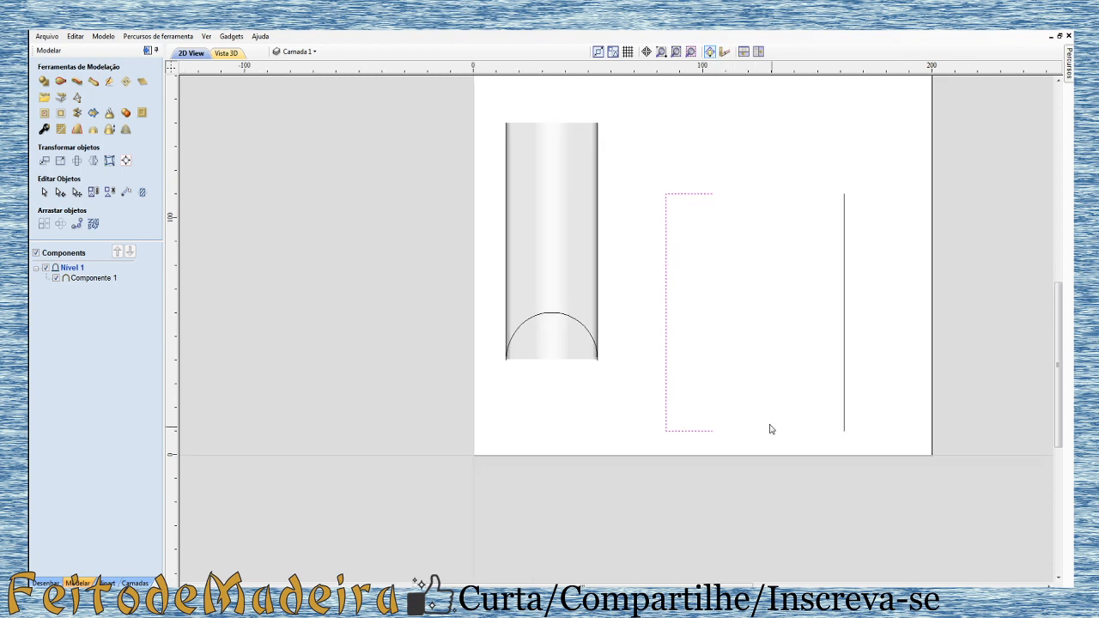
click(45, 583)
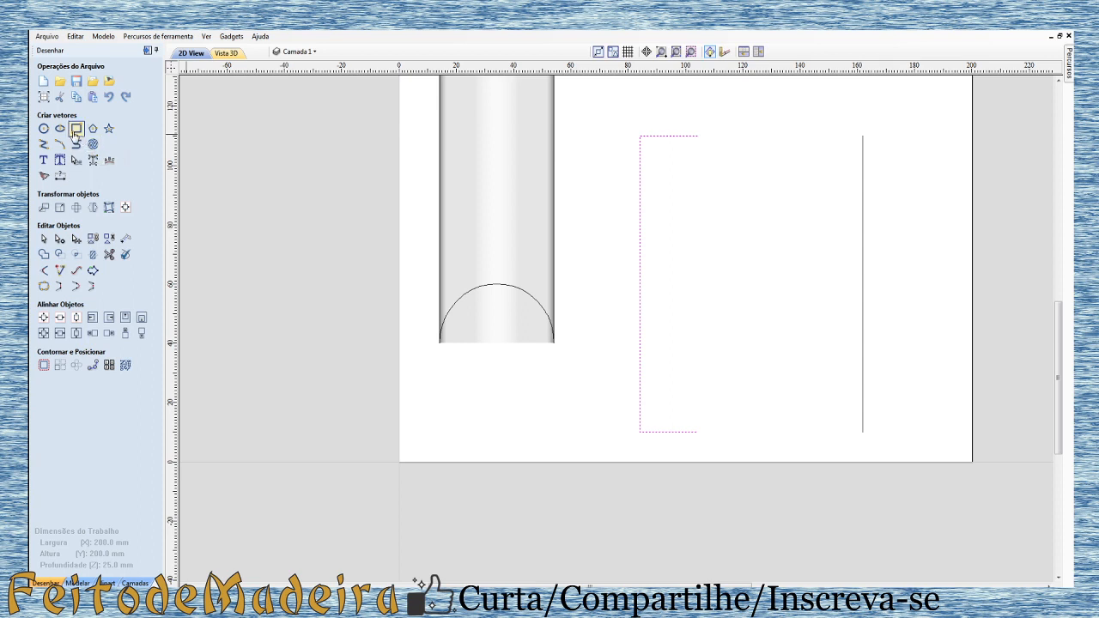
click(75, 129)
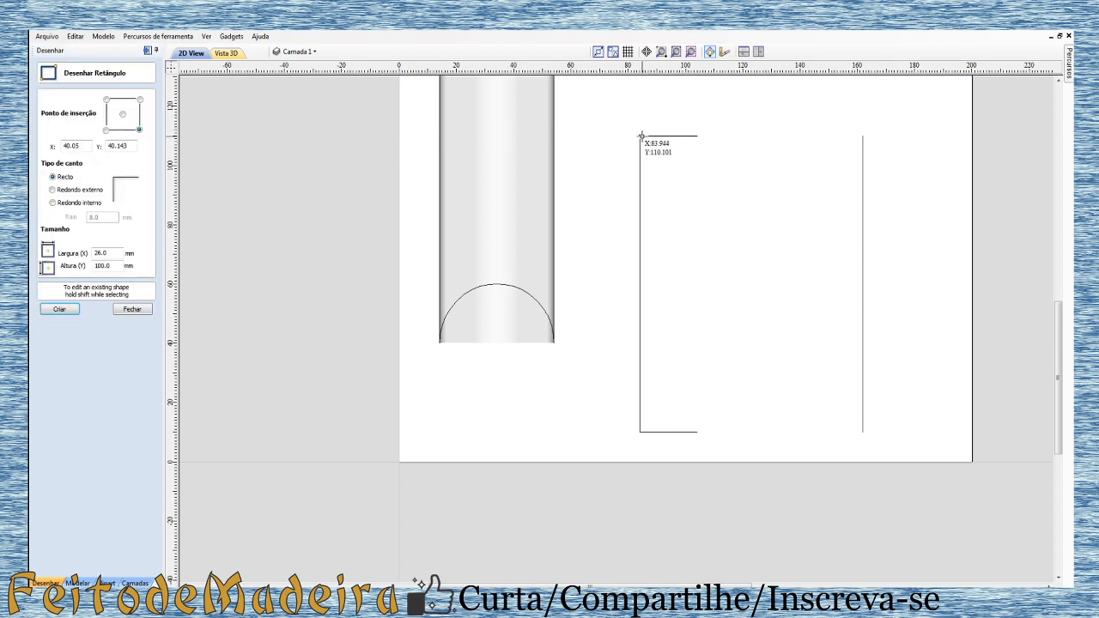
drag(642, 136, 753, 435)
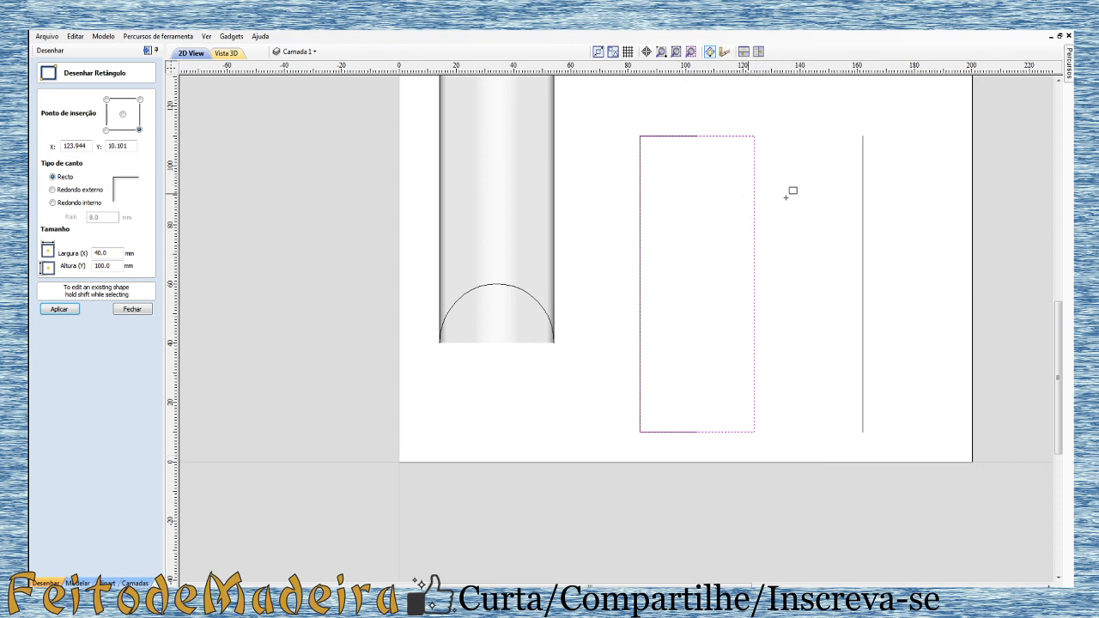
click(125, 310)
mouse_move(631, 113)
mouse_down()
mouse_move(718, 362)
mouse_move(714, 456)
mouse_up()
click(713, 456)
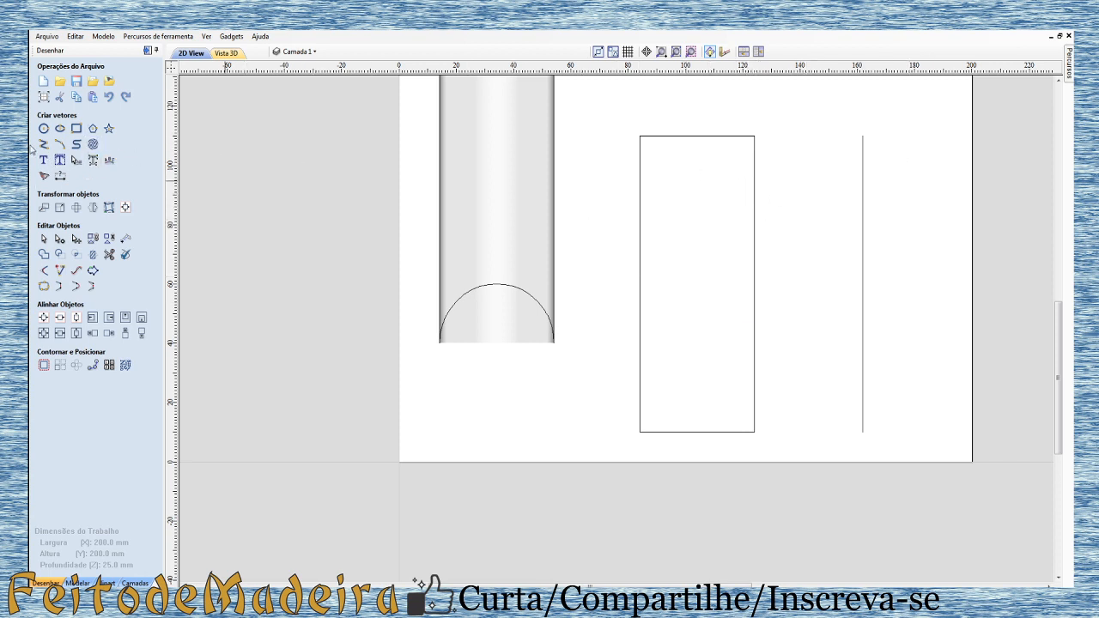
click(59, 144)
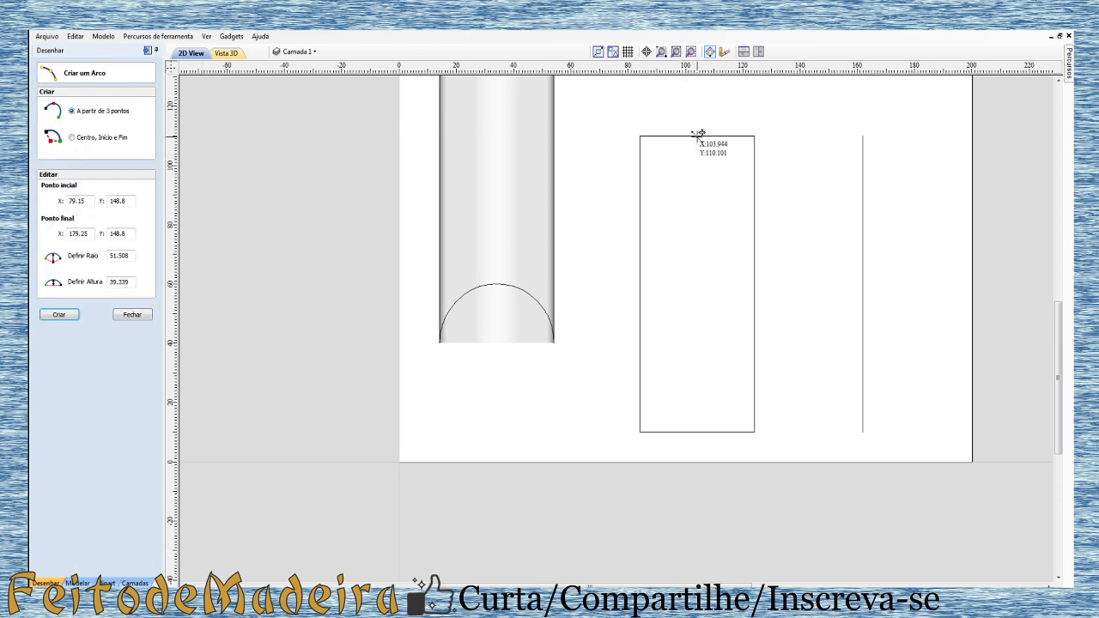
click(697, 432)
key(Escape)
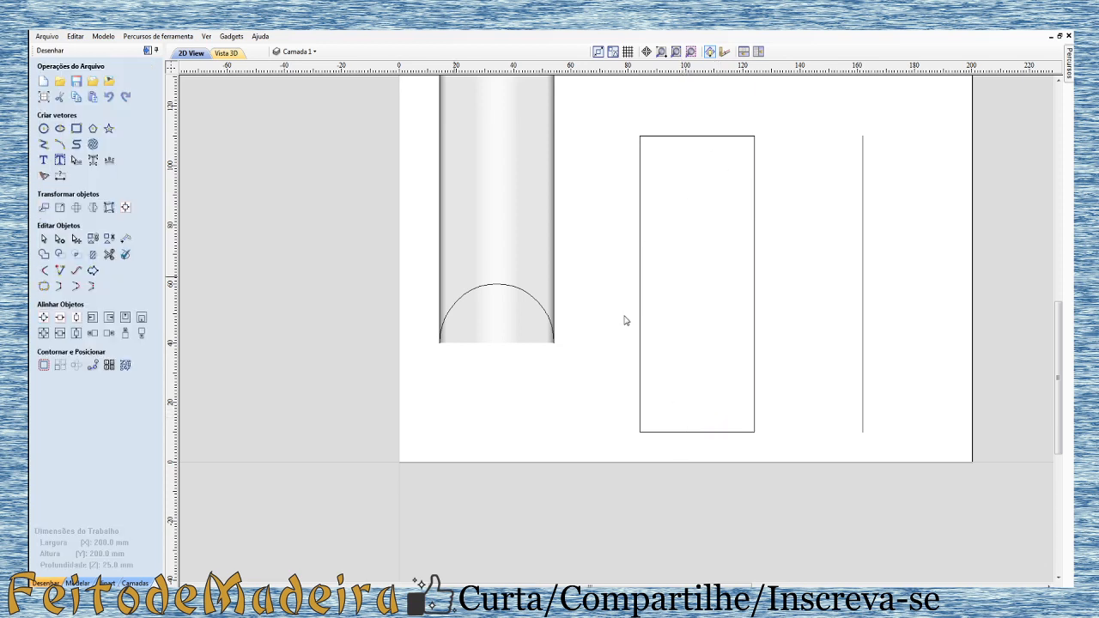
- Draw a vertical 100 mm centre line through the new rectangle from its top edge's midpoint to its bottom edge's midpoint
click(44, 145)
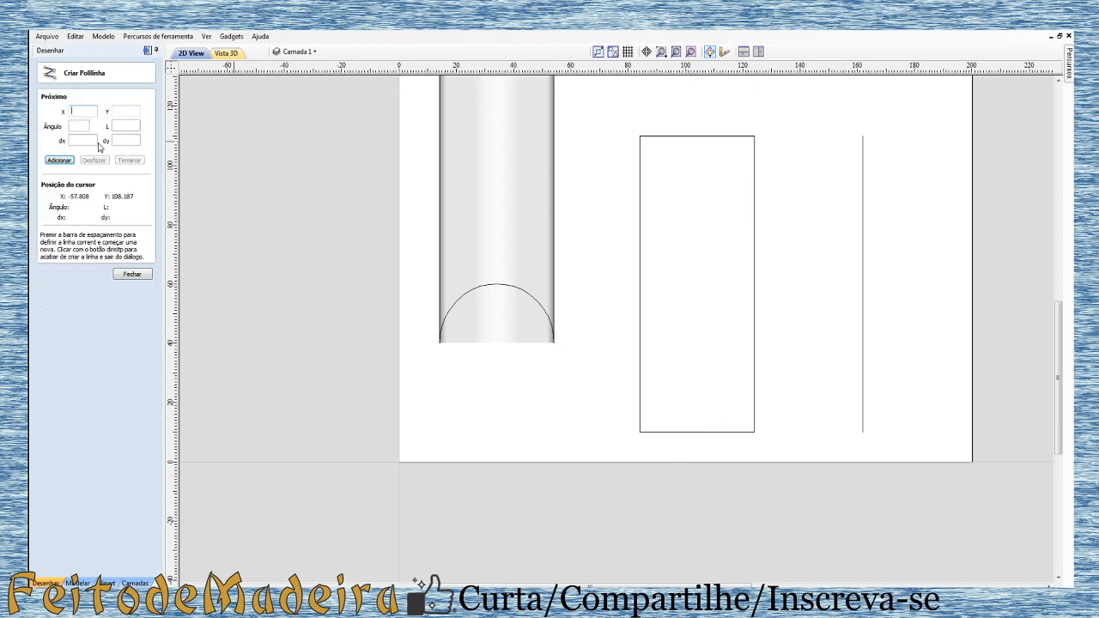
click(698, 135)
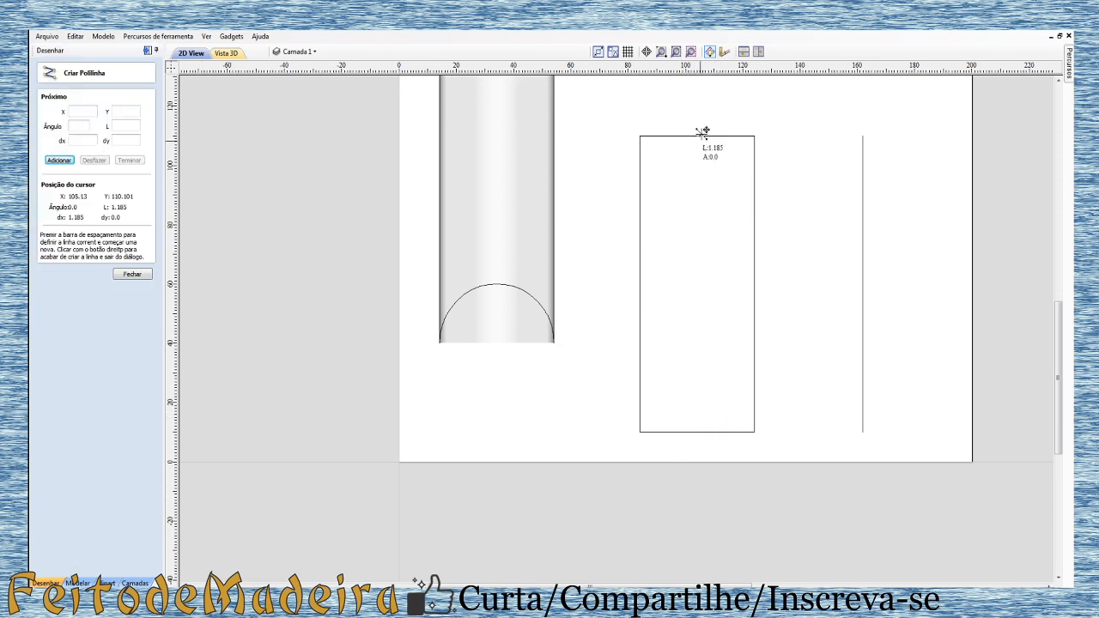
click(697, 432)
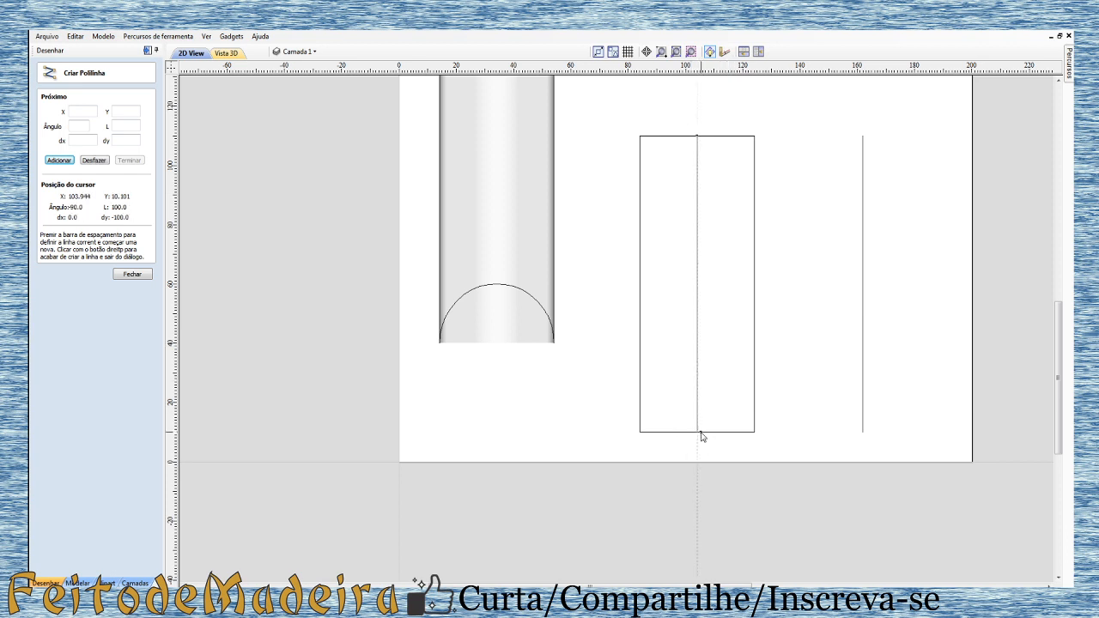
- Trim away the rectangle's right half and the centre line, leaving only the open left half of the outline
right_click(700, 434)
click(109, 254)
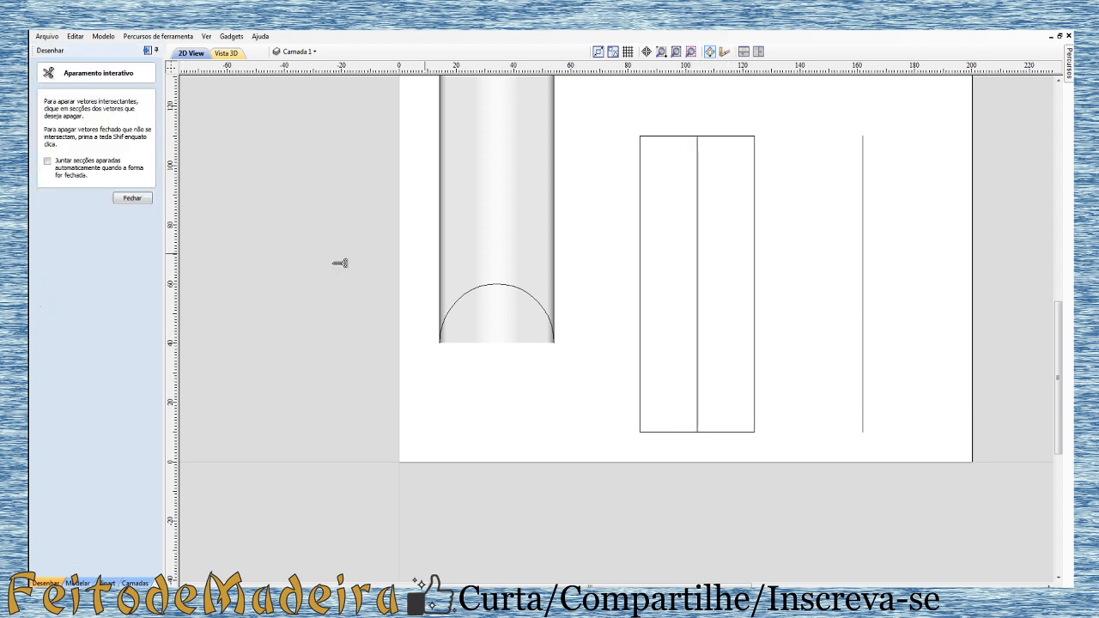
click(754, 251)
click(697, 275)
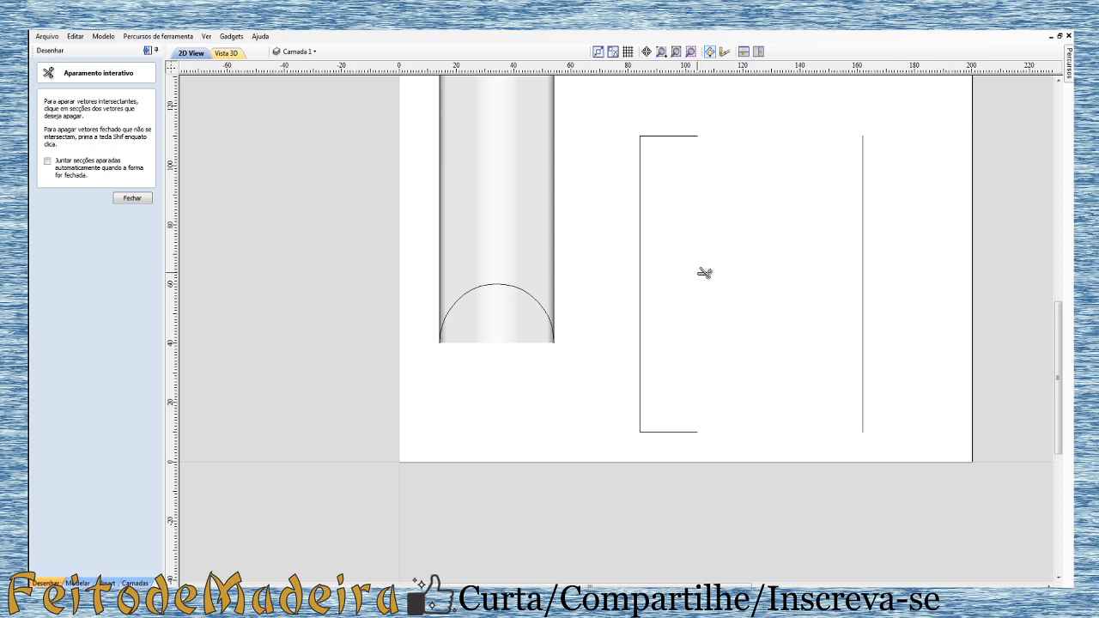
click(131, 198)
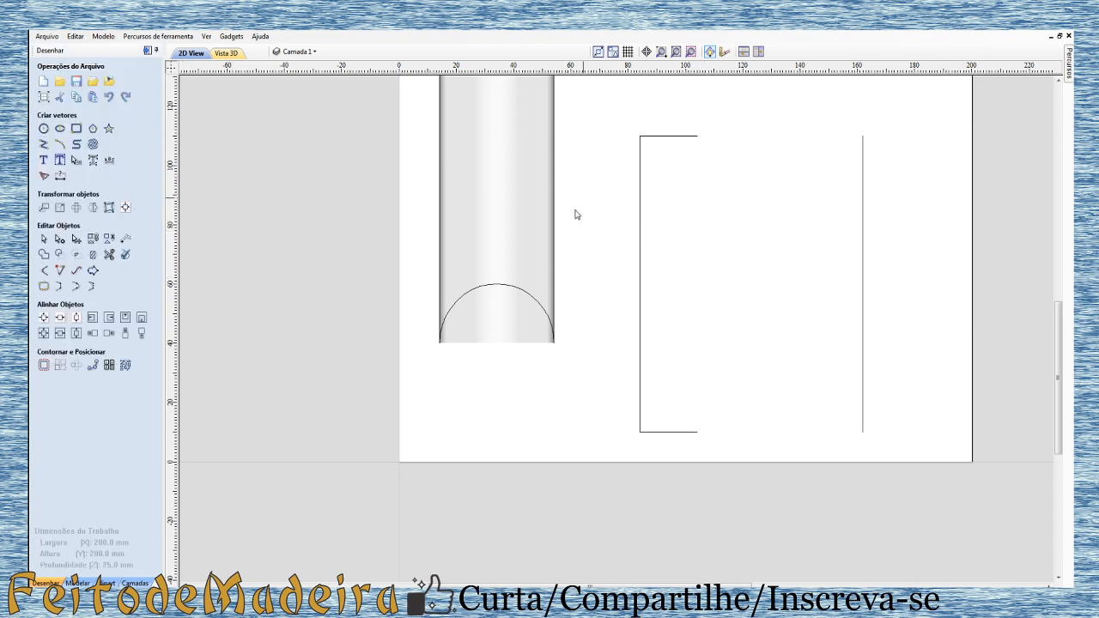
- Turn the open half-rectangle vector around the line between its ends with Turn and Spin, and check the component in 3D
scroll(697, 402, down, 2)
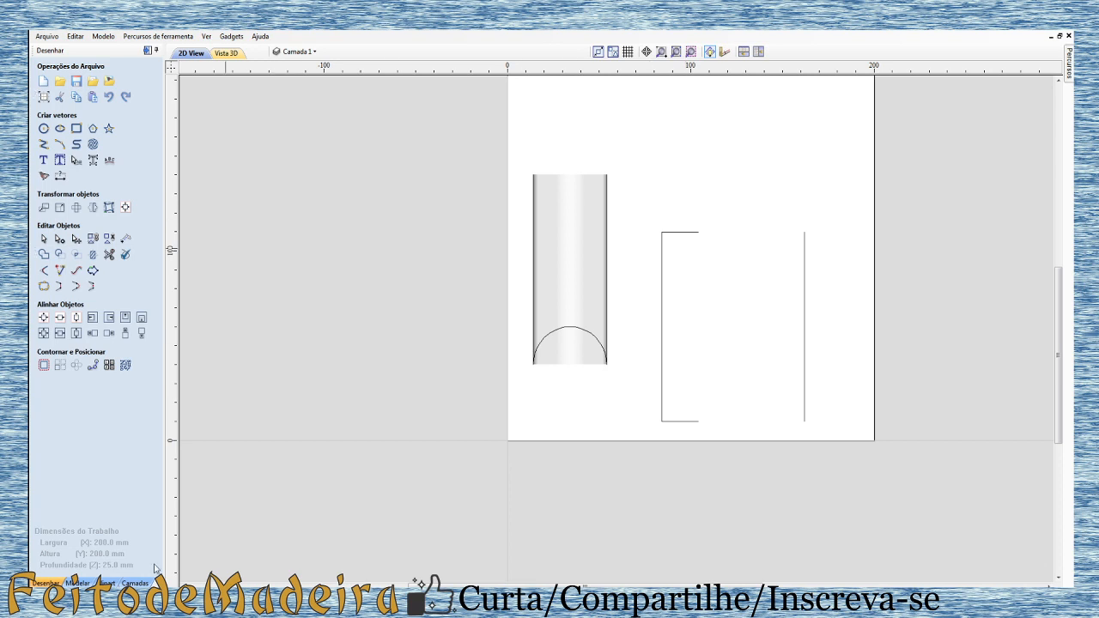
click(77, 583)
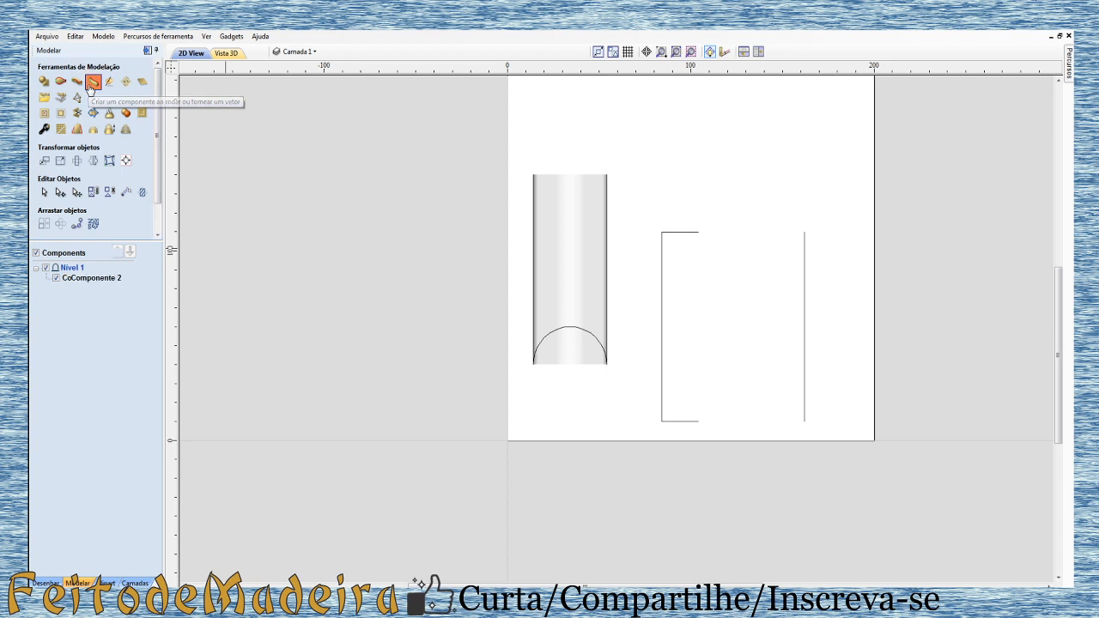
click(92, 83)
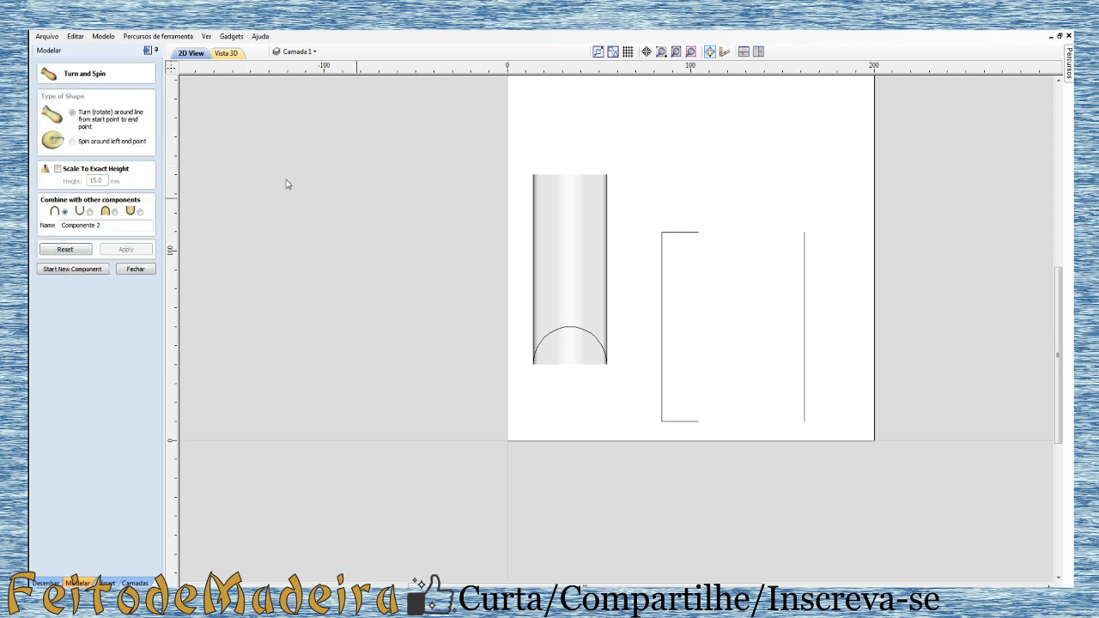
click(666, 233)
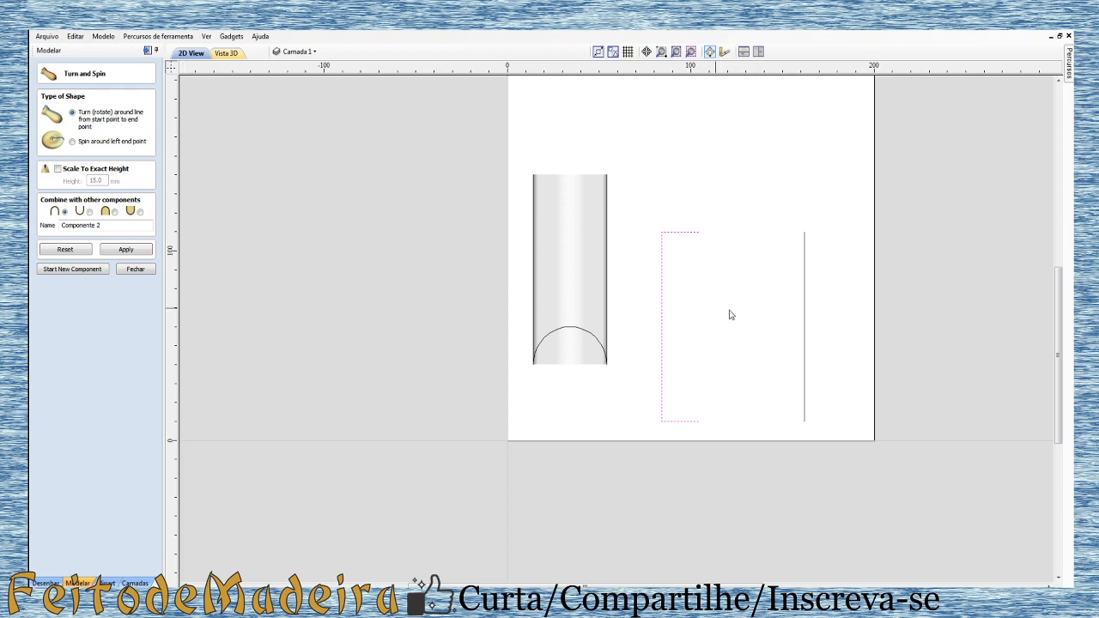
click(131, 256)
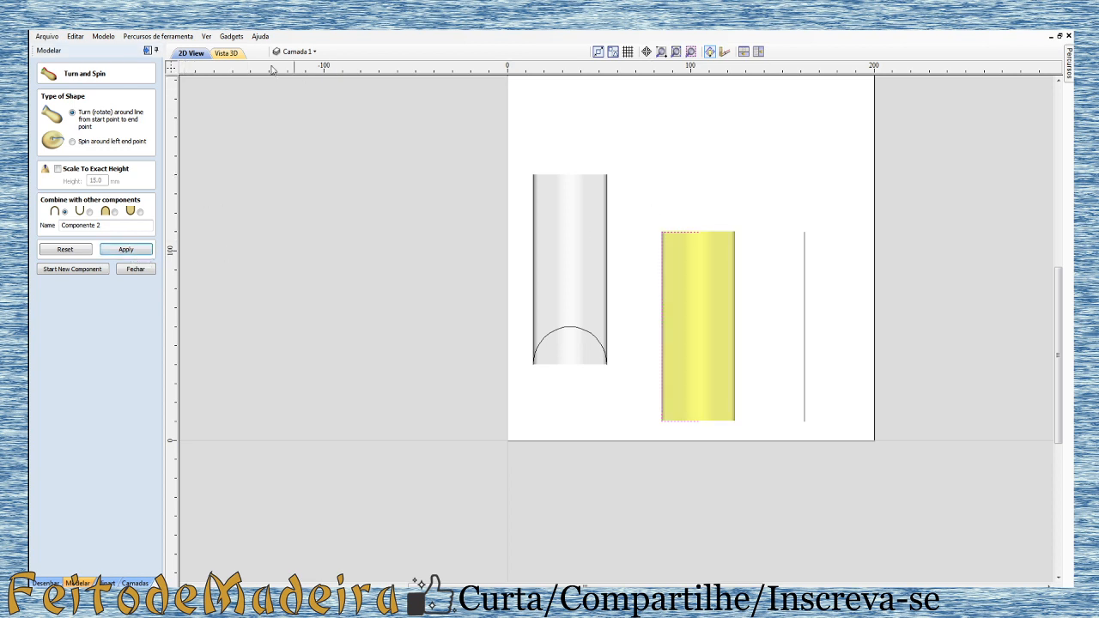
click(227, 54)
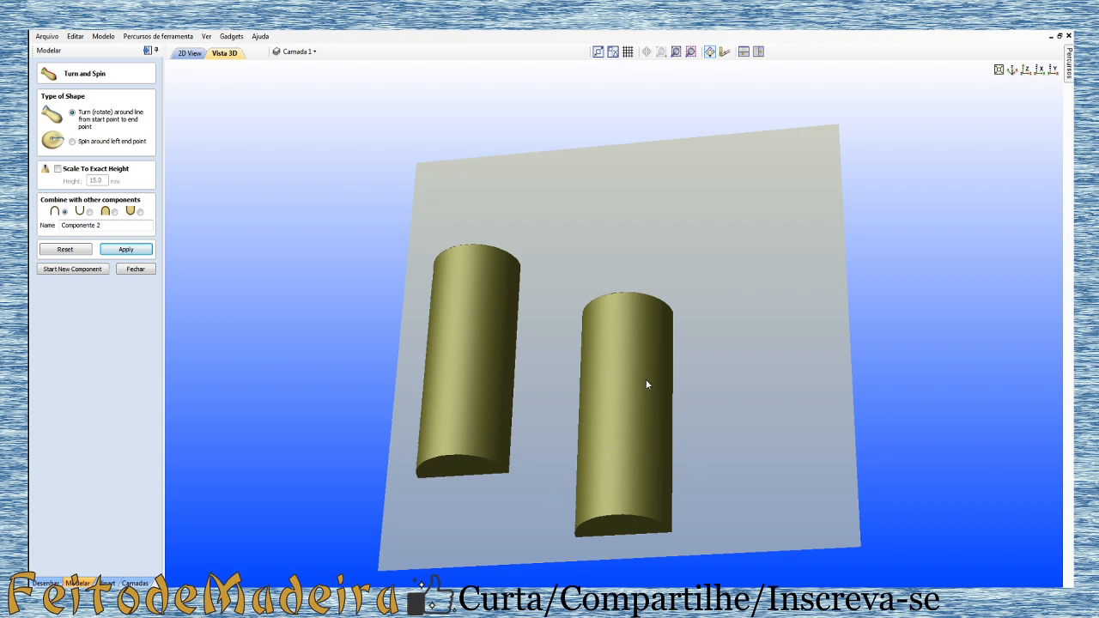
click(122, 248)
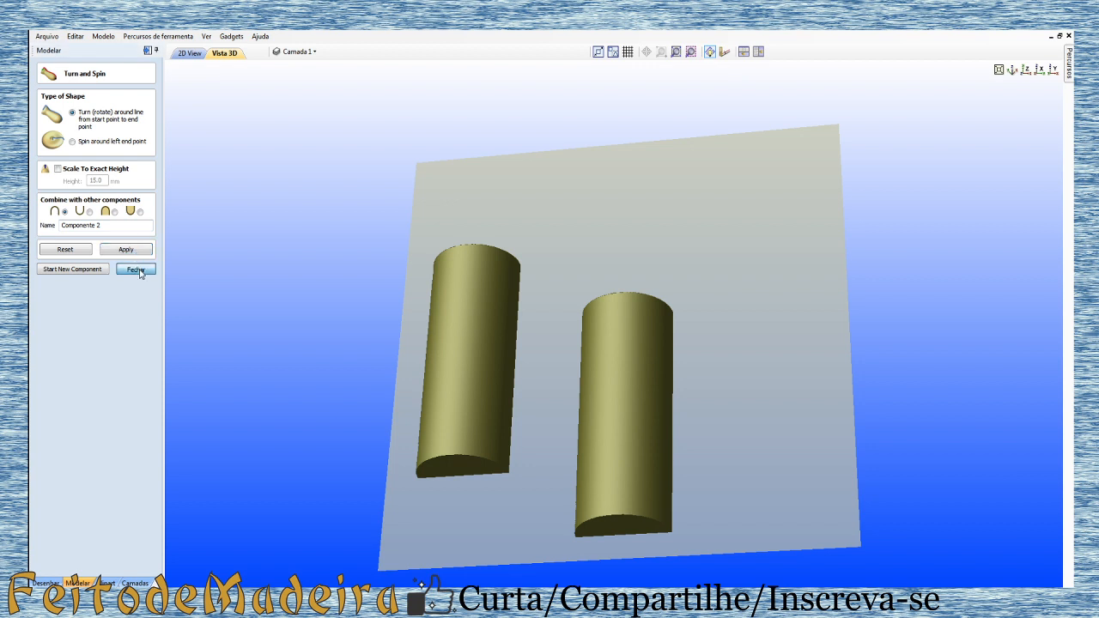
click(137, 270)
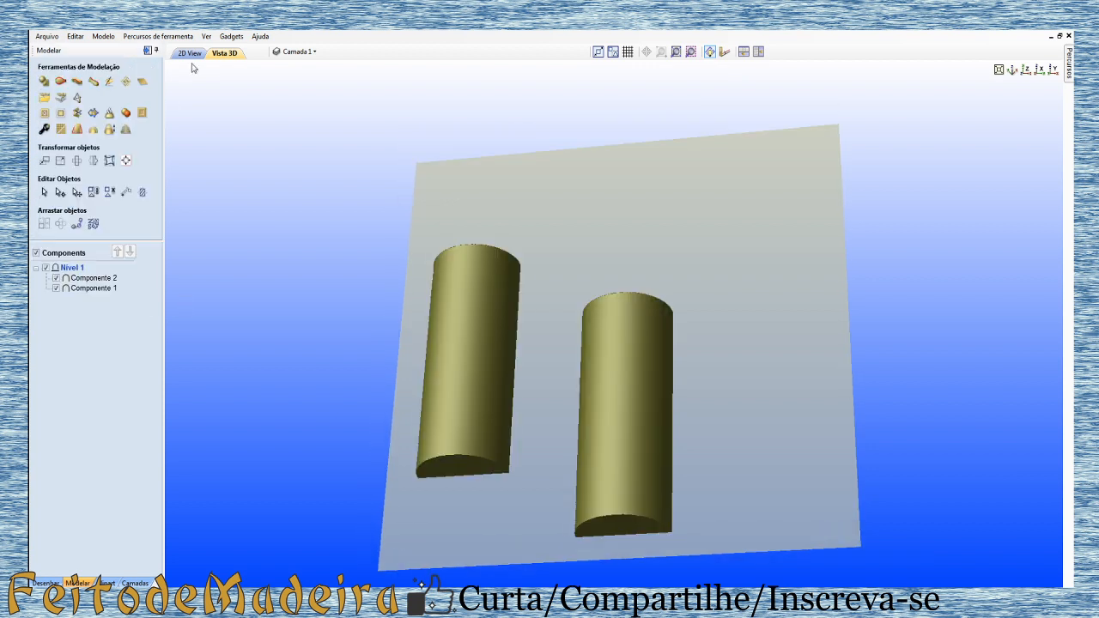
click(190, 54)
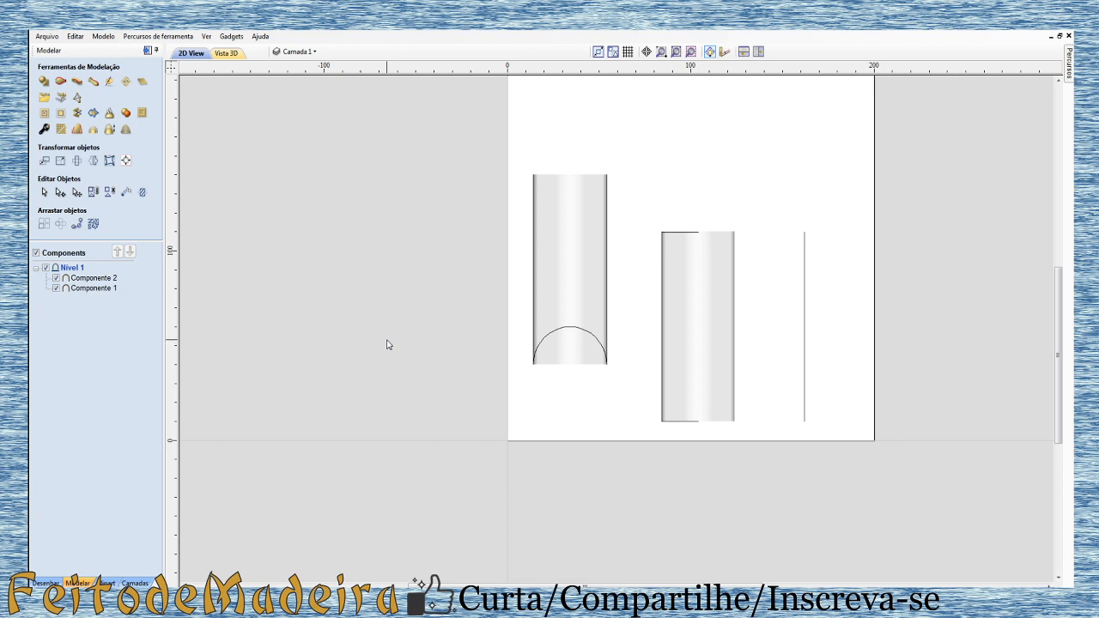
- Move the semicircular arc off the first half-cylinder to the free area above the second one
click(805, 364)
click(565, 332)
drag(574, 322, 595, 389)
drag(591, 392, 800, 381)
drag(806, 378, 808, 154)
drag(827, 189, 822, 338)
drag(823, 340, 746, 182)
- Extrude the semicircular arc along the 100 mm vertical line with Extrude and Weave, using the line as the rail
click(81, 583)
click(78, 82)
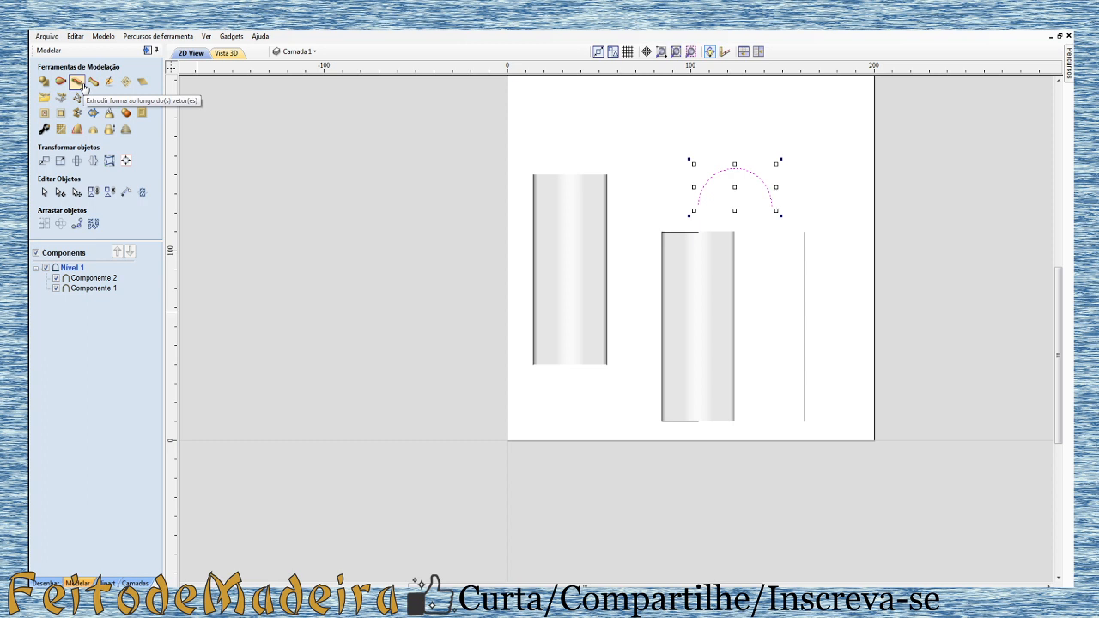
click(79, 82)
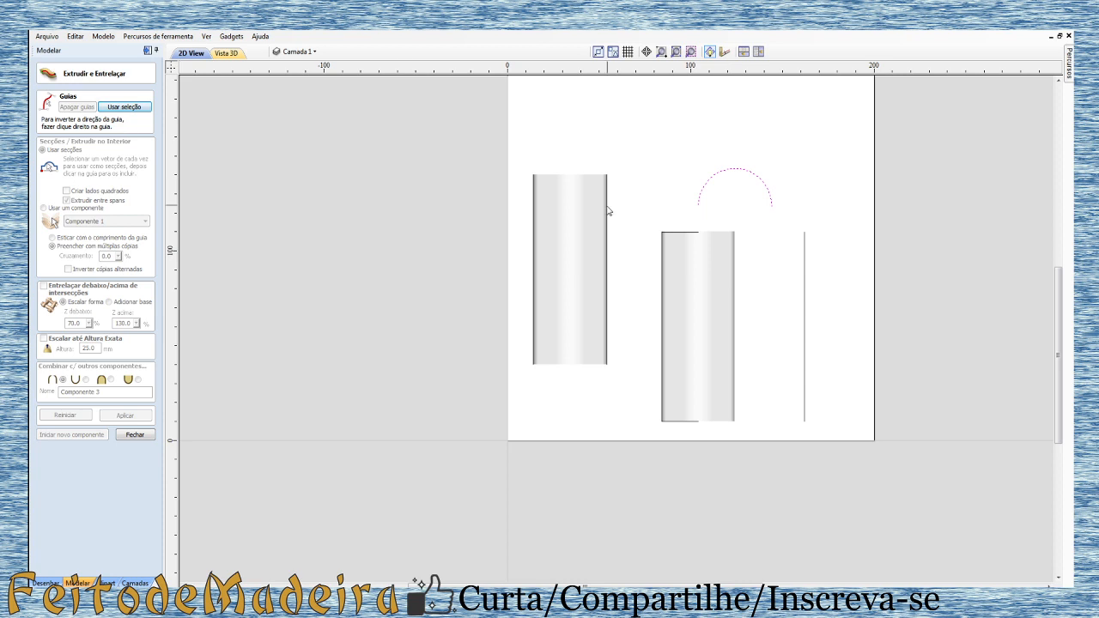
click(134, 111)
click(806, 298)
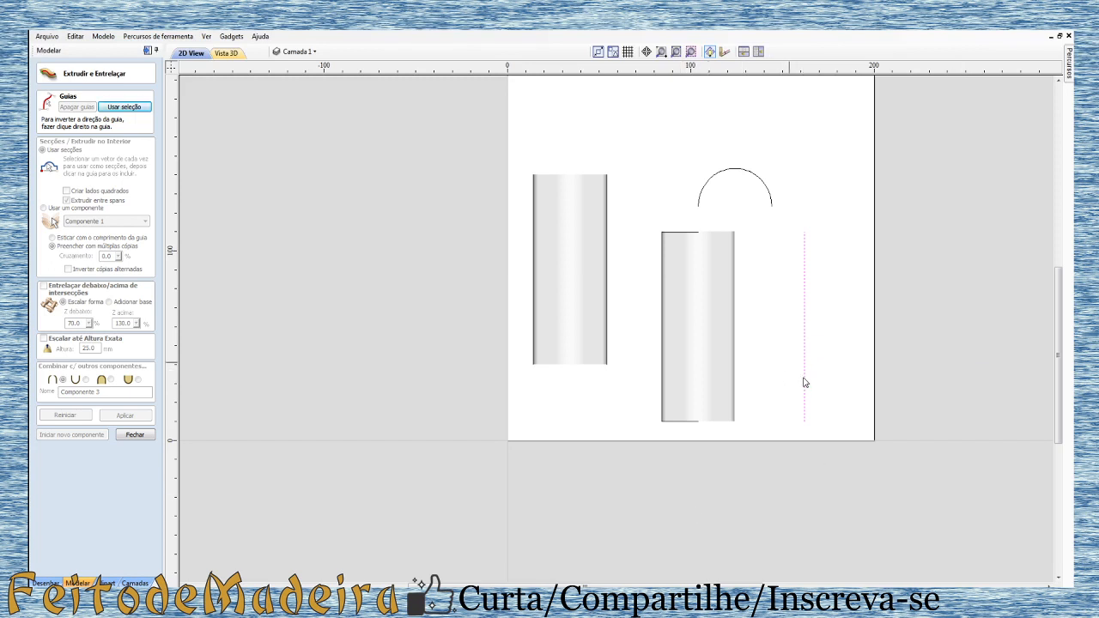
click(136, 108)
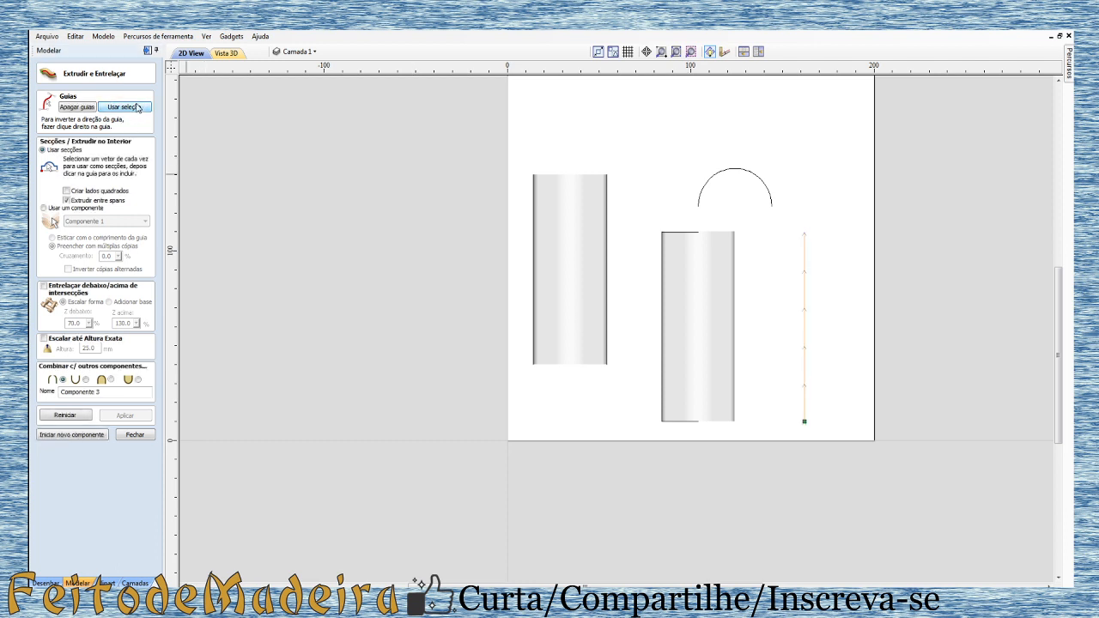
click(720, 181)
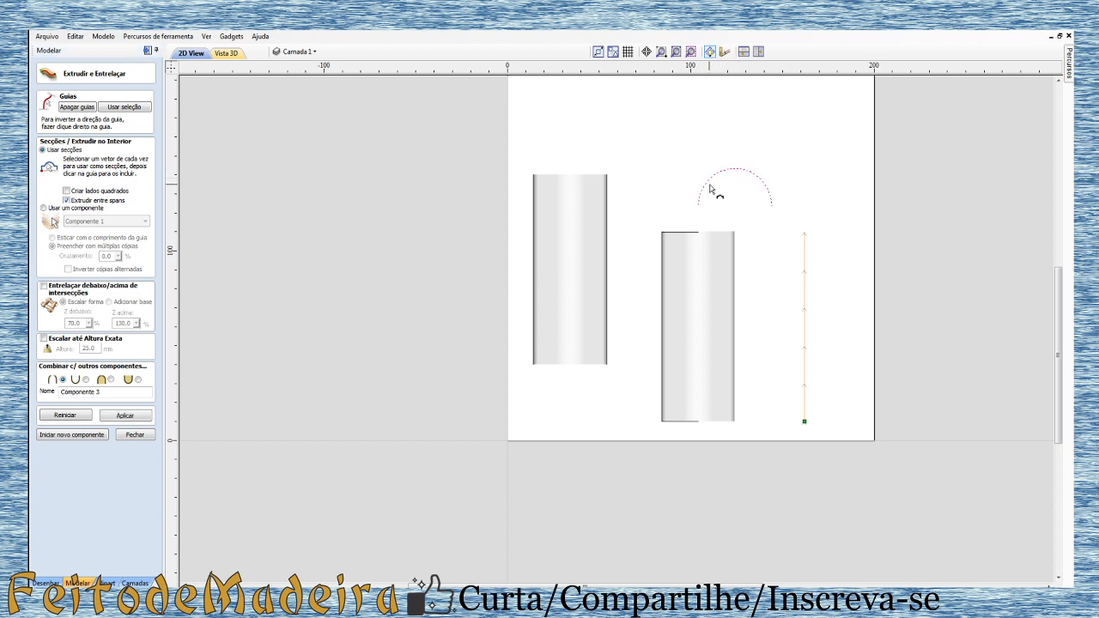
click(134, 420)
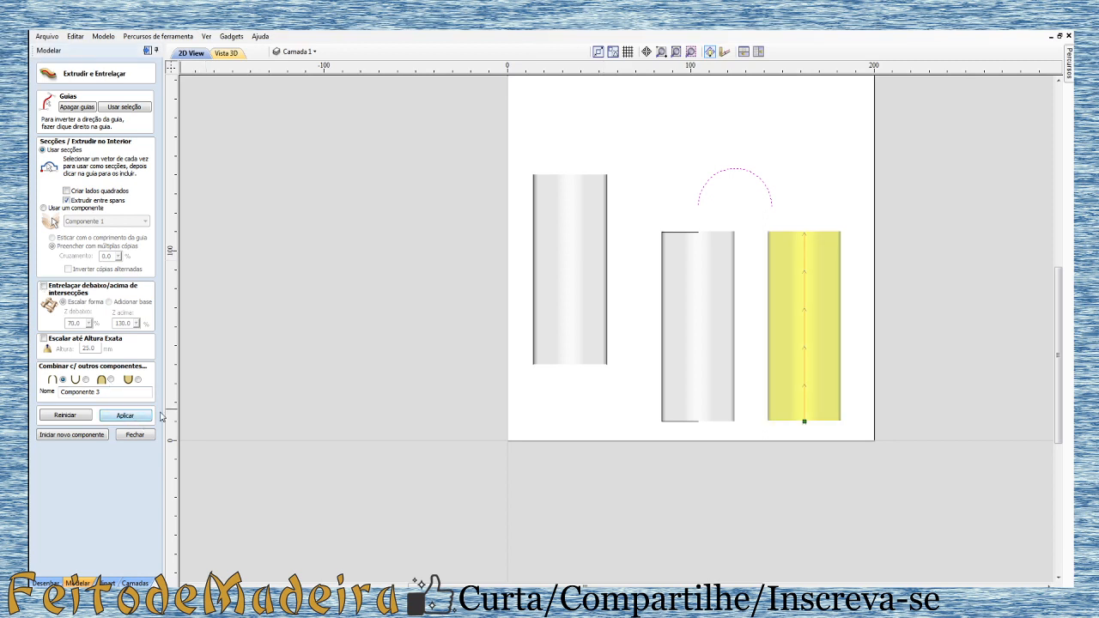
- Compare the three half-cylinders in 3D and 2D, and close the Extrude and Weave tool
click(227, 54)
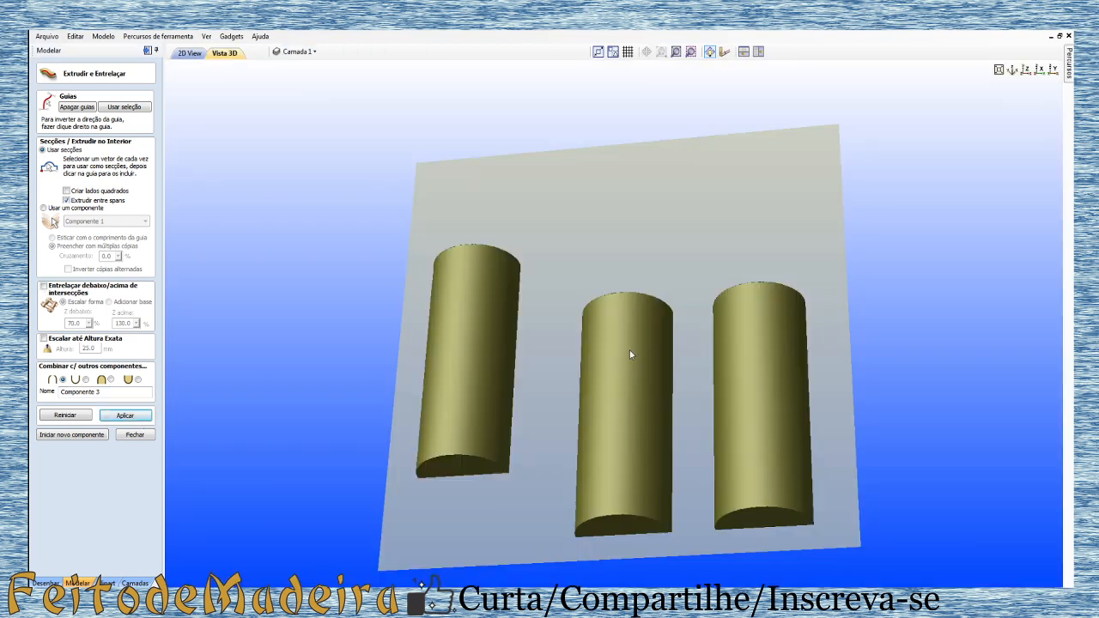
drag(592, 431, 564, 416)
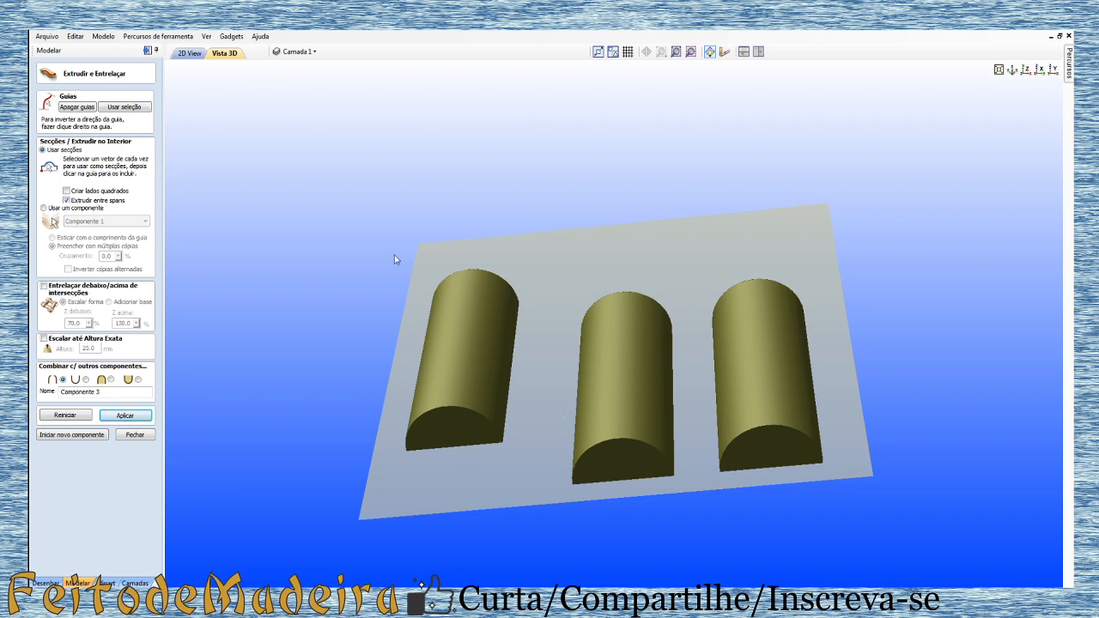
click(191, 53)
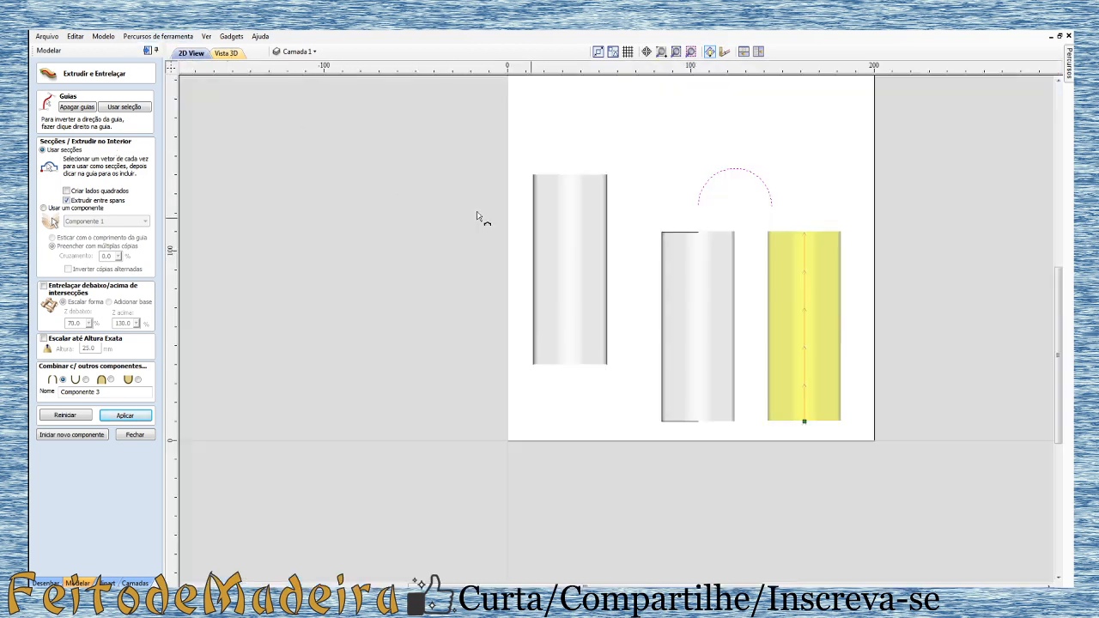
scroll(588, 253, up, 2)
scroll(594, 292, down, 2)
scroll(603, 306, up, 2)
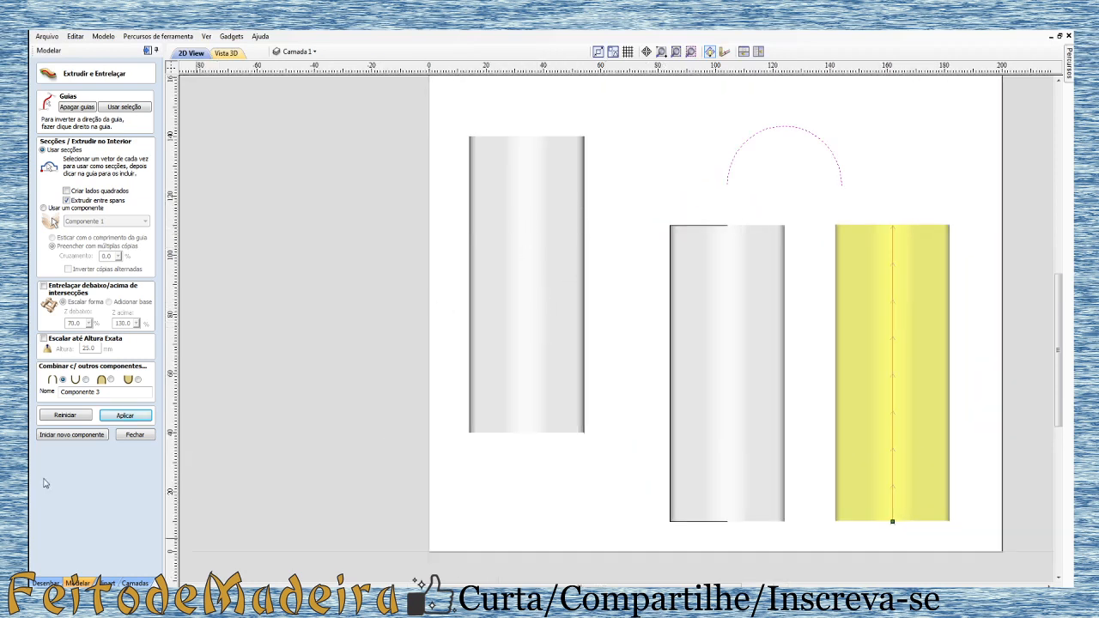
click(135, 436)
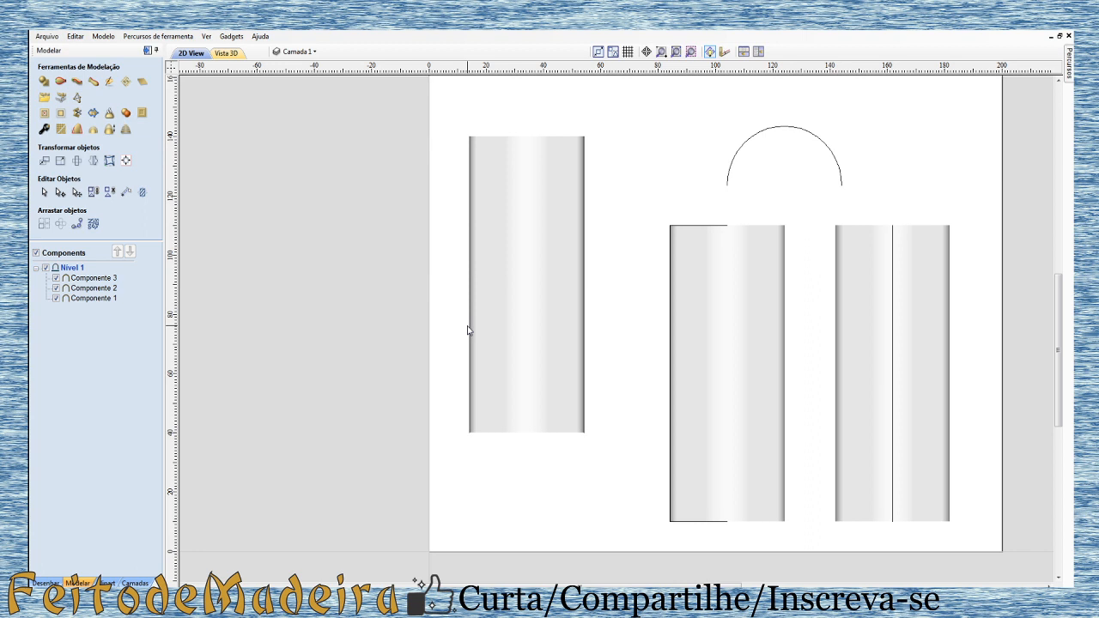
- Rotate the first half-cylinder's two rails so they lean toward each other at the top, and delete that half-cylinder component
click(470, 329)
drag(468, 127, 507, 132)
click(588, 189)
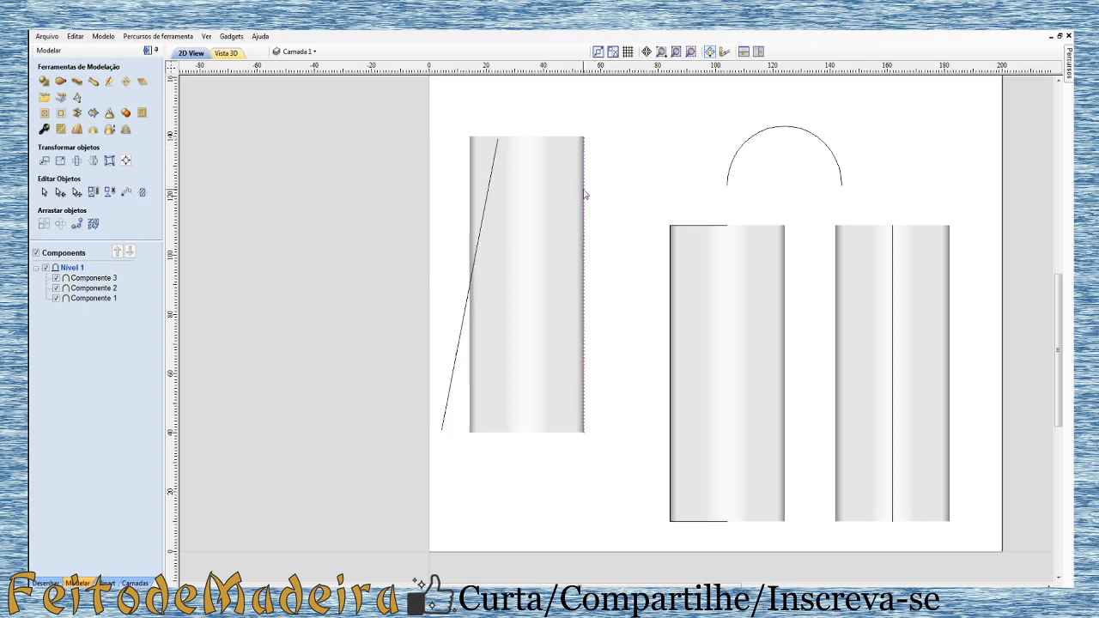
click(584, 163)
drag(573, 127, 547, 131)
click(556, 496)
click(534, 416)
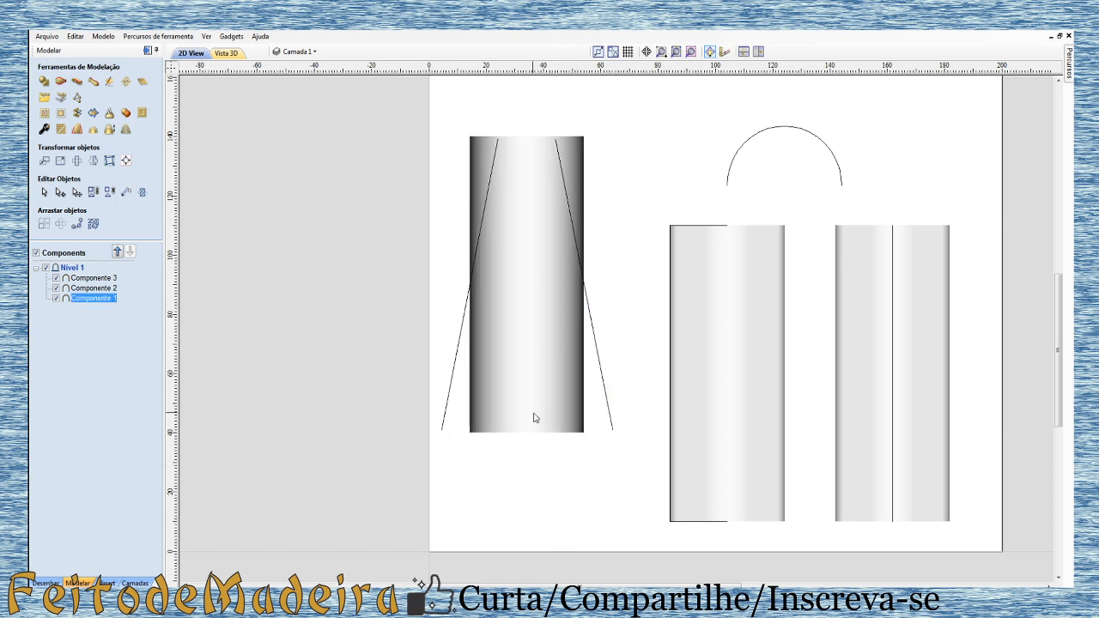
key(Delete)
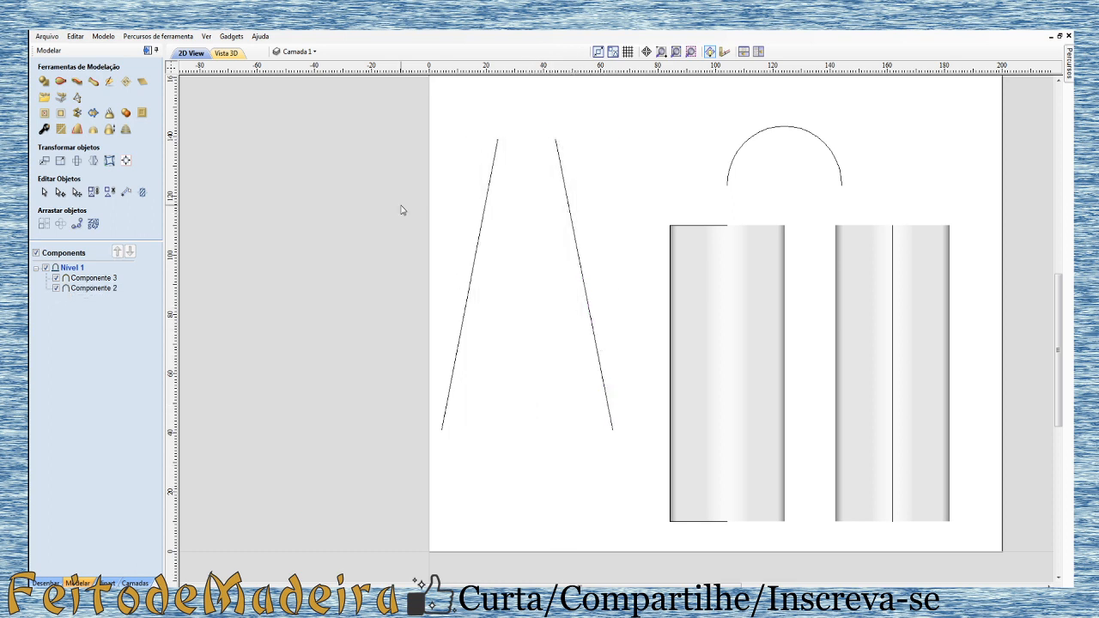
- Create a tapered component with a two-rail sweep of the semicircular arc along the two slanted lines
click(59, 82)
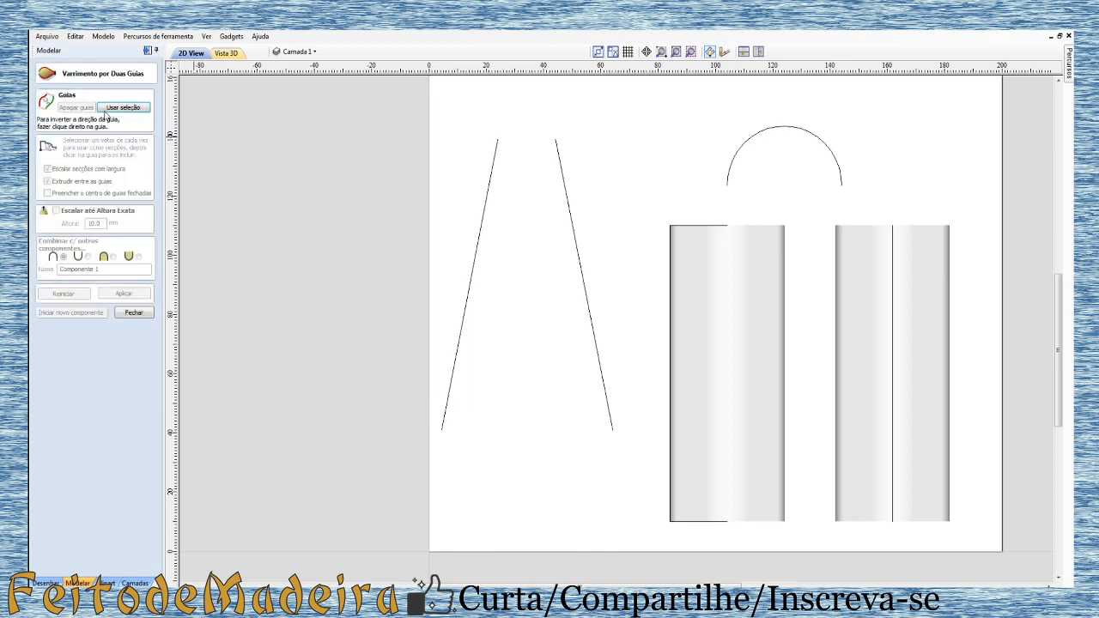
drag(583, 171, 448, 217)
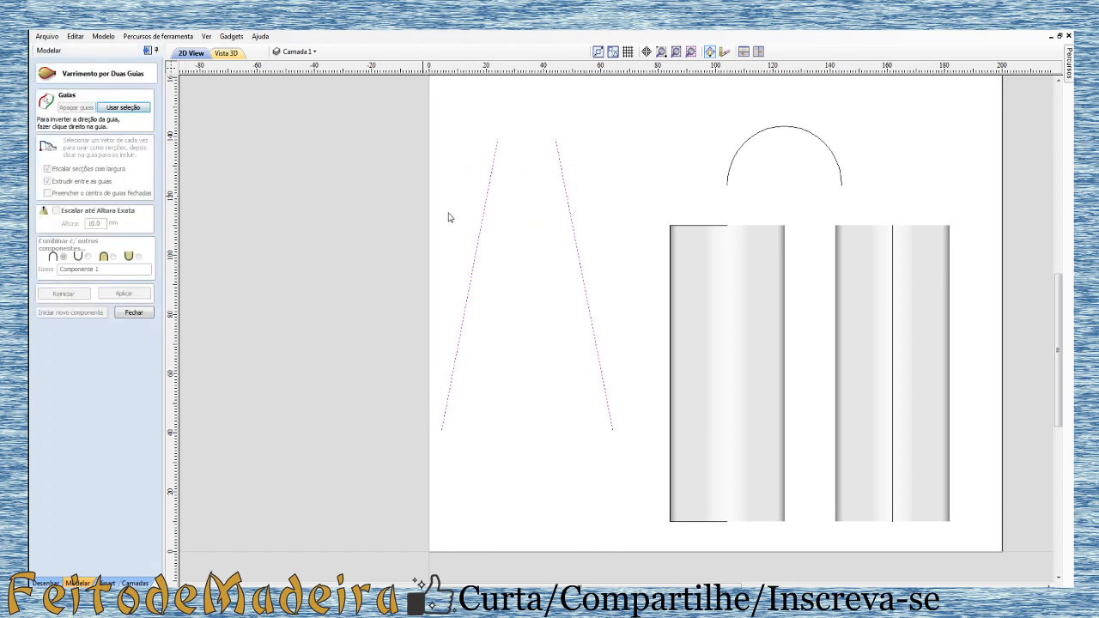
click(134, 109)
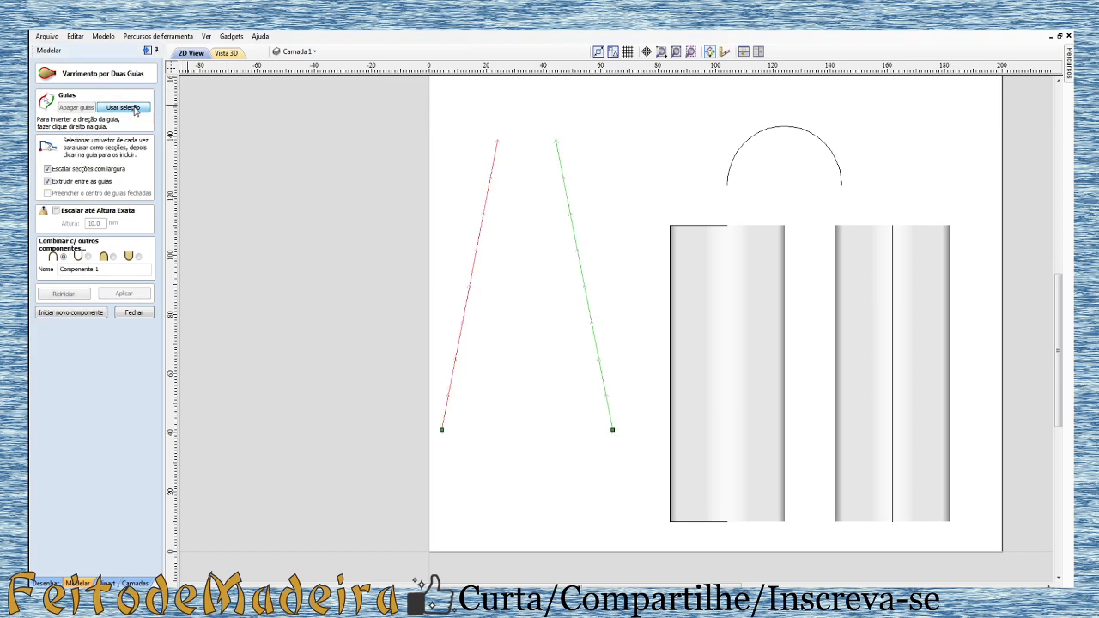
click(747, 139)
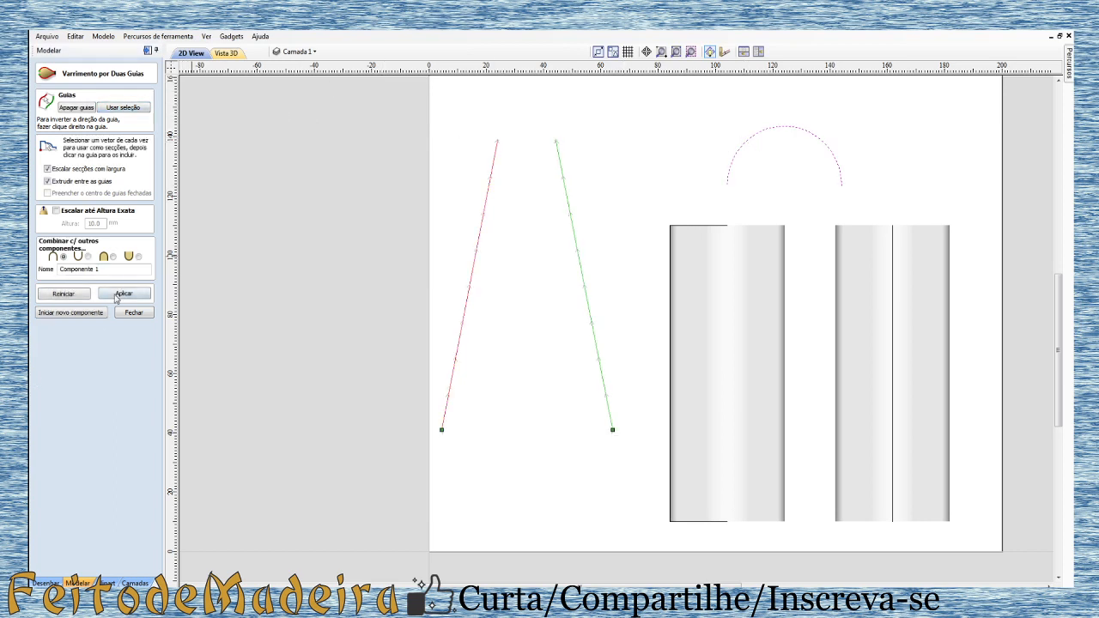
click(114, 297)
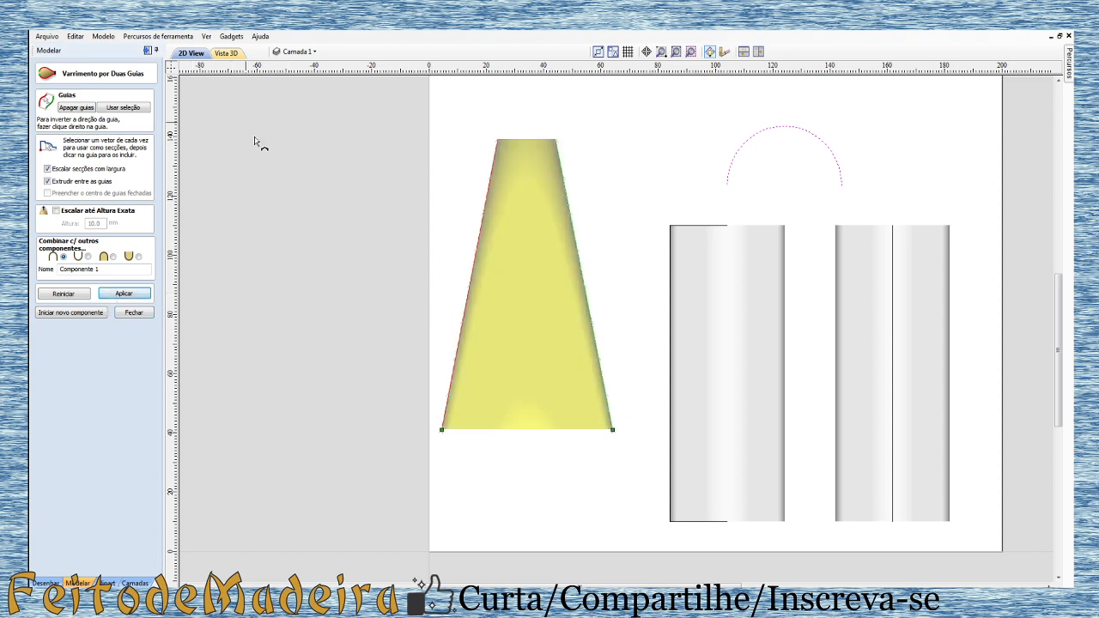
- Inspect the tapered sweep beside the two half-cylinders in 3D, comparing their end profiles and heights
click(223, 54)
drag(496, 450, 747, 369)
drag(752, 470, 598, 542)
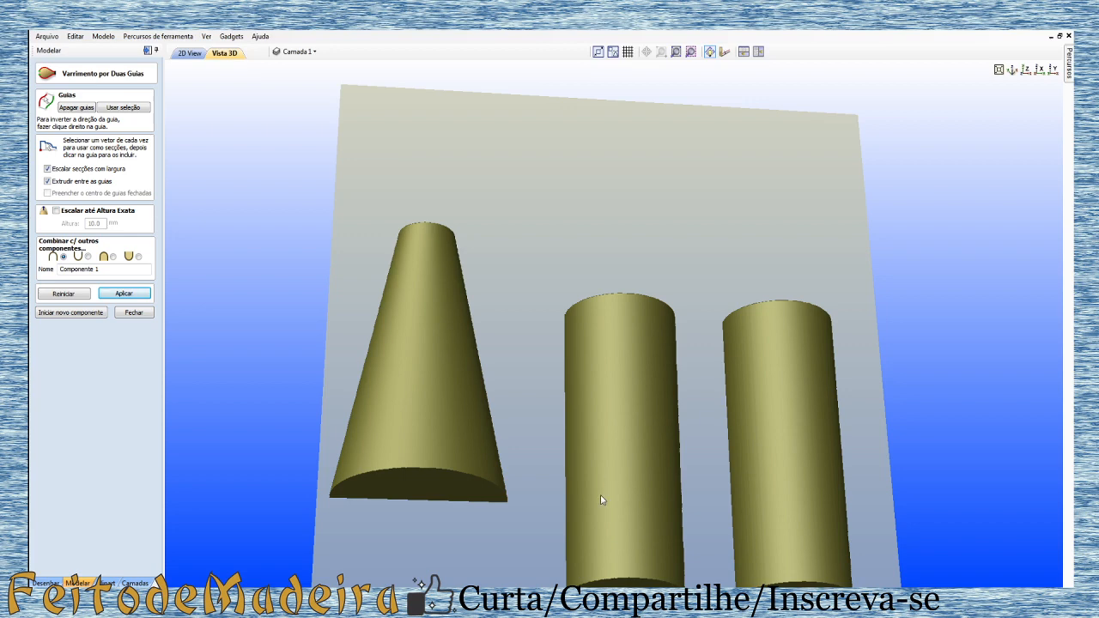
drag(513, 444, 674, 323)
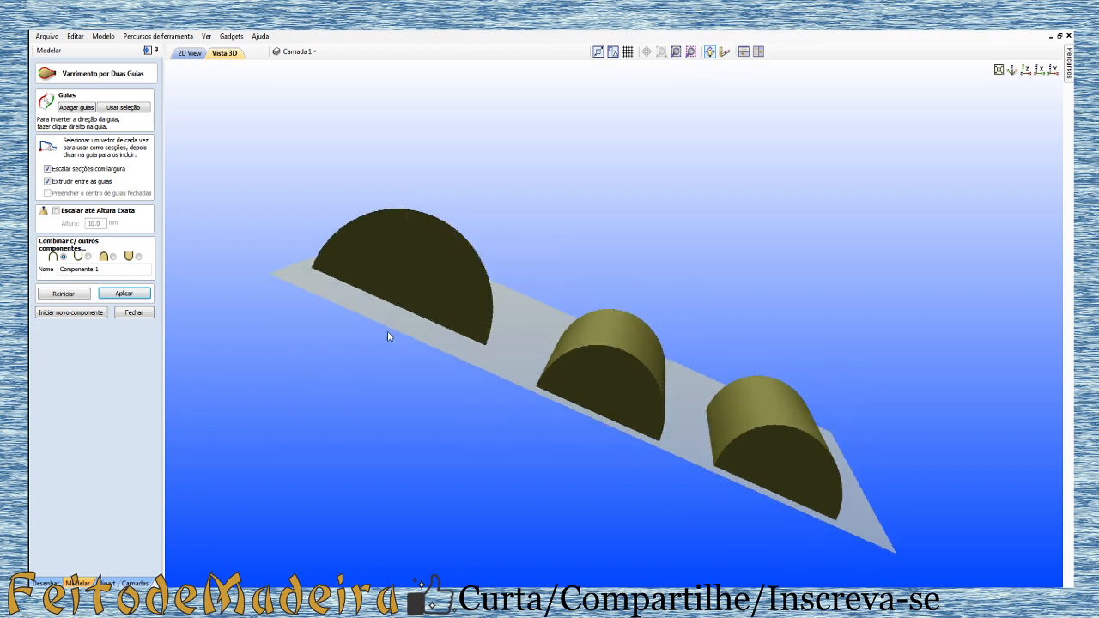
drag(484, 415, 579, 273)
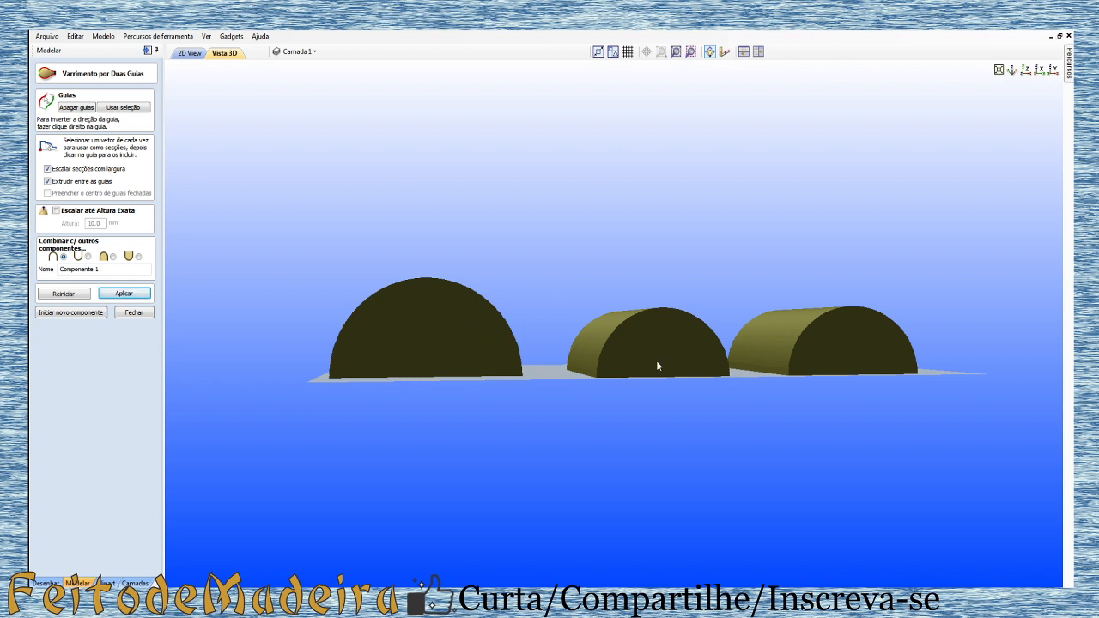
drag(409, 342, 397, 425)
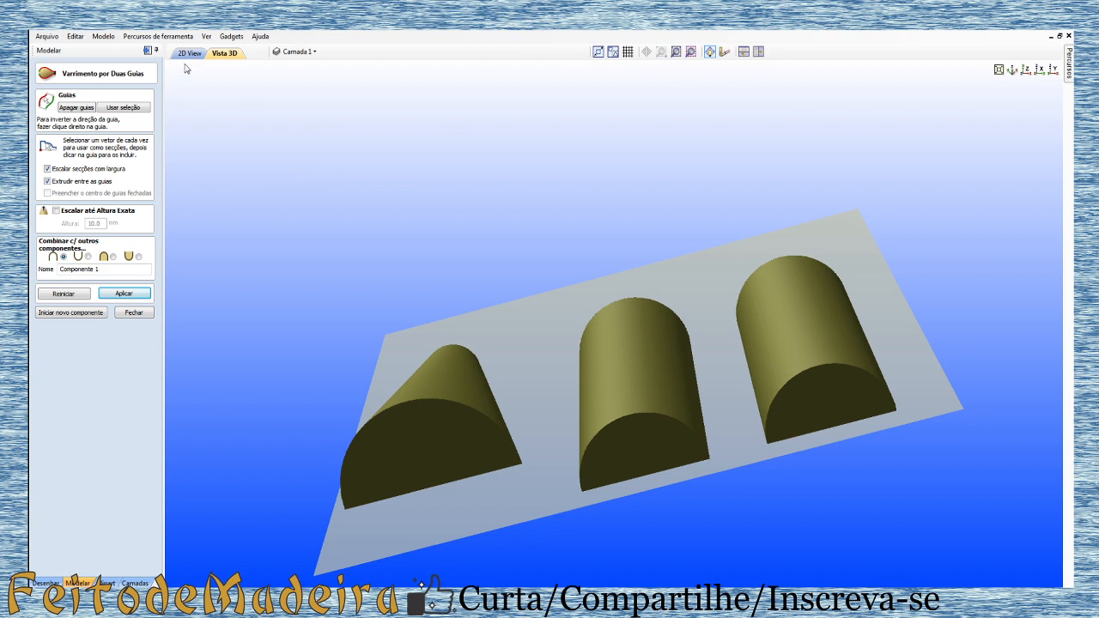
- Reset the two-rail sweep, turn off scaling the cross sections with width, and regenerate the tapered component
click(74, 296)
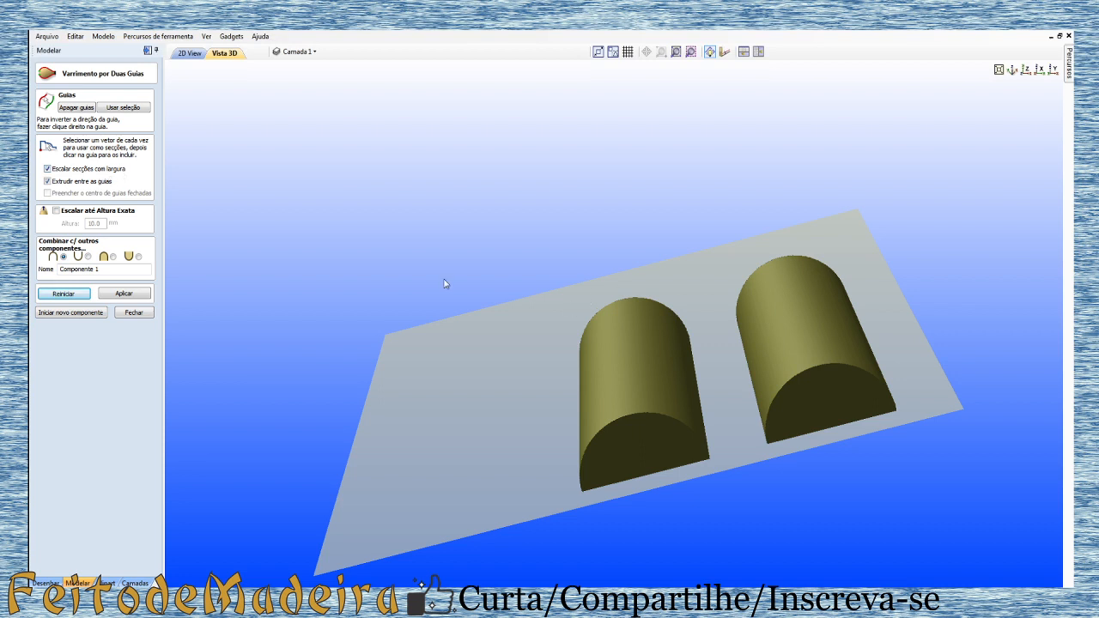
click(47, 169)
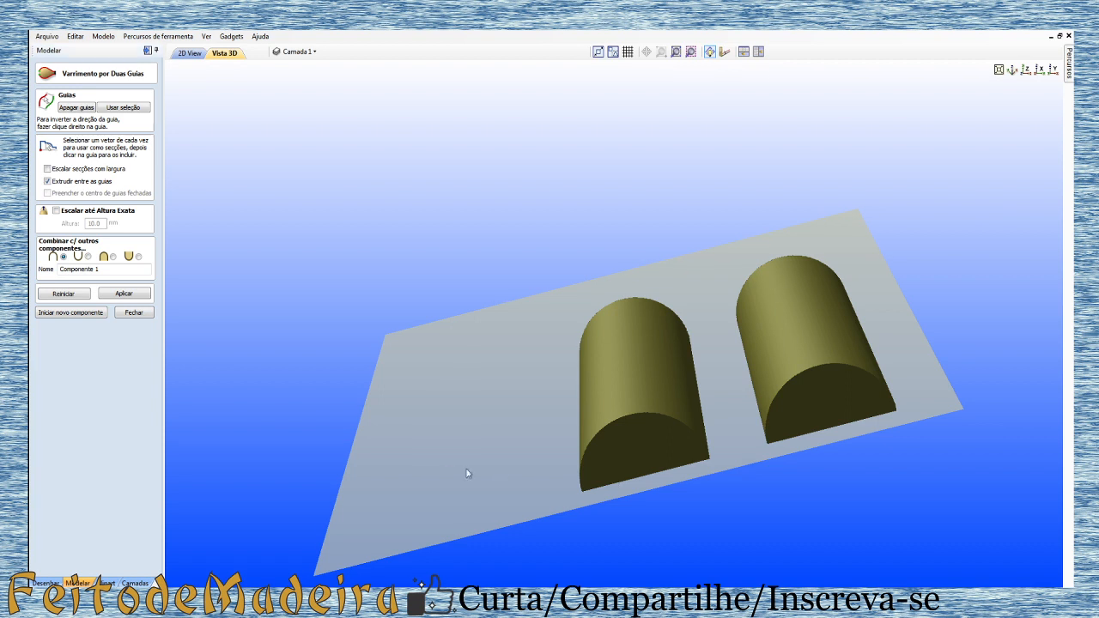
drag(466, 473, 491, 397)
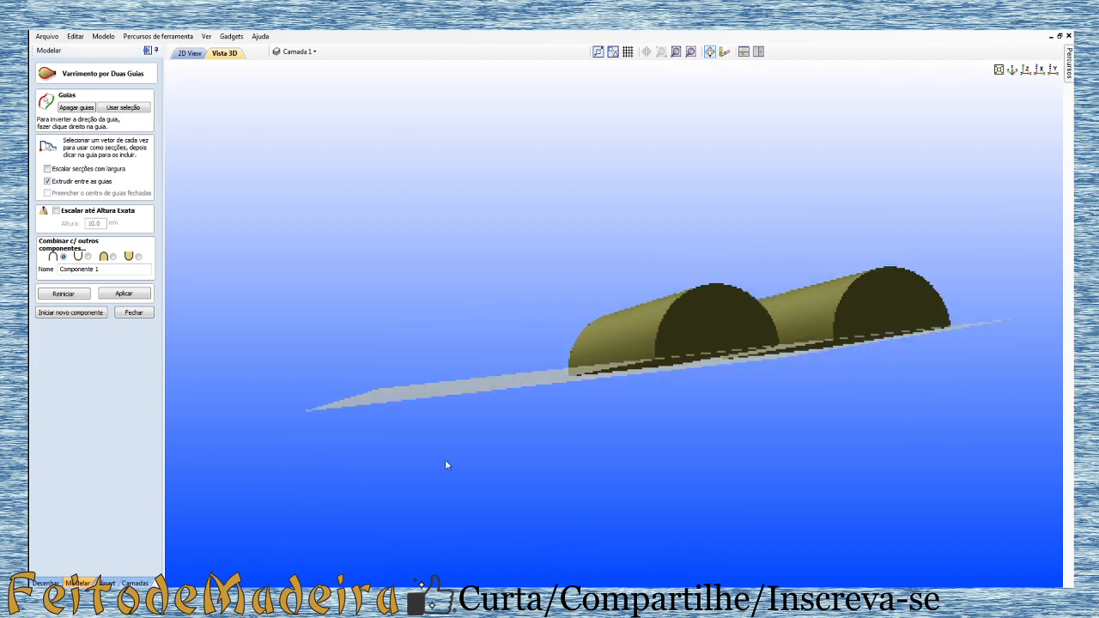
drag(445, 464, 369, 515)
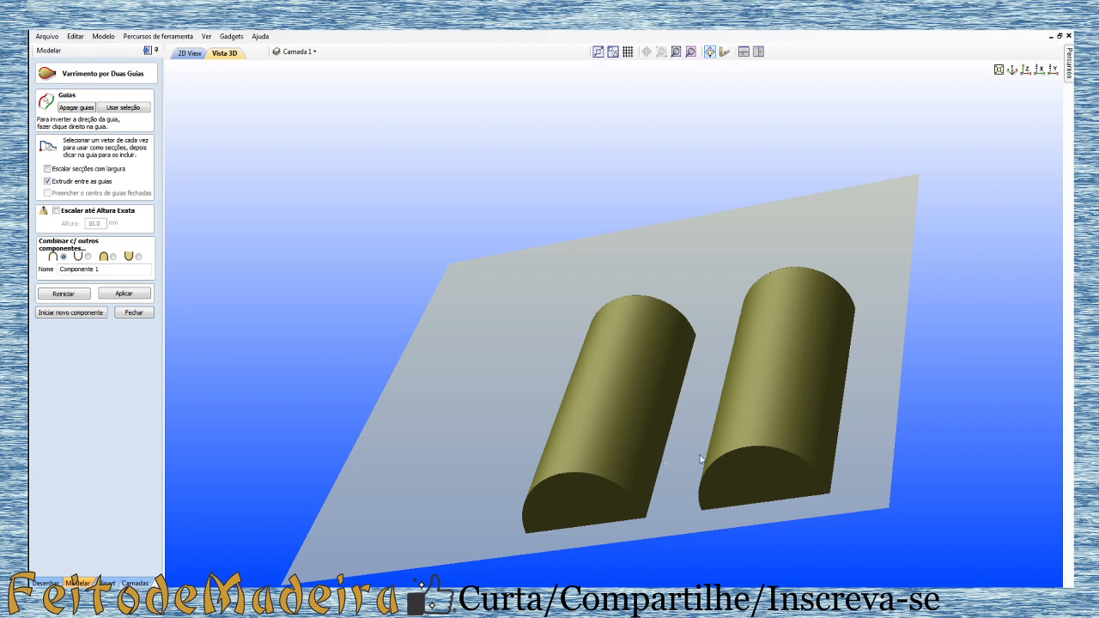
click(133, 294)
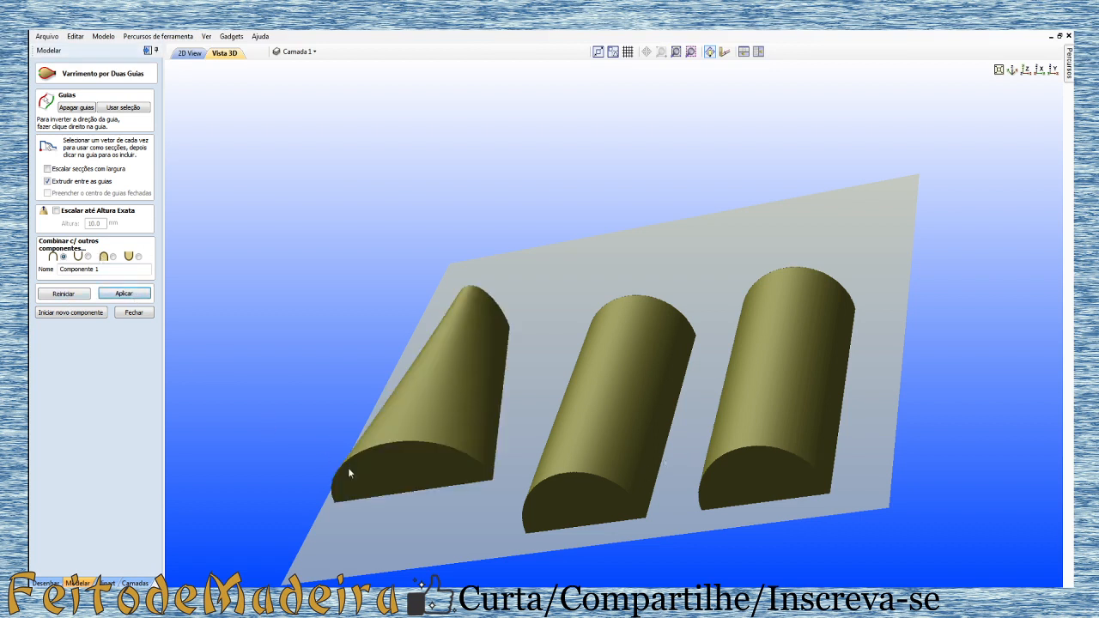
- Compare the regenerated tapered sweep's height and profile with the two half-cylinders in 3D, and close the two-rail sweep tool
drag(348, 466, 431, 317)
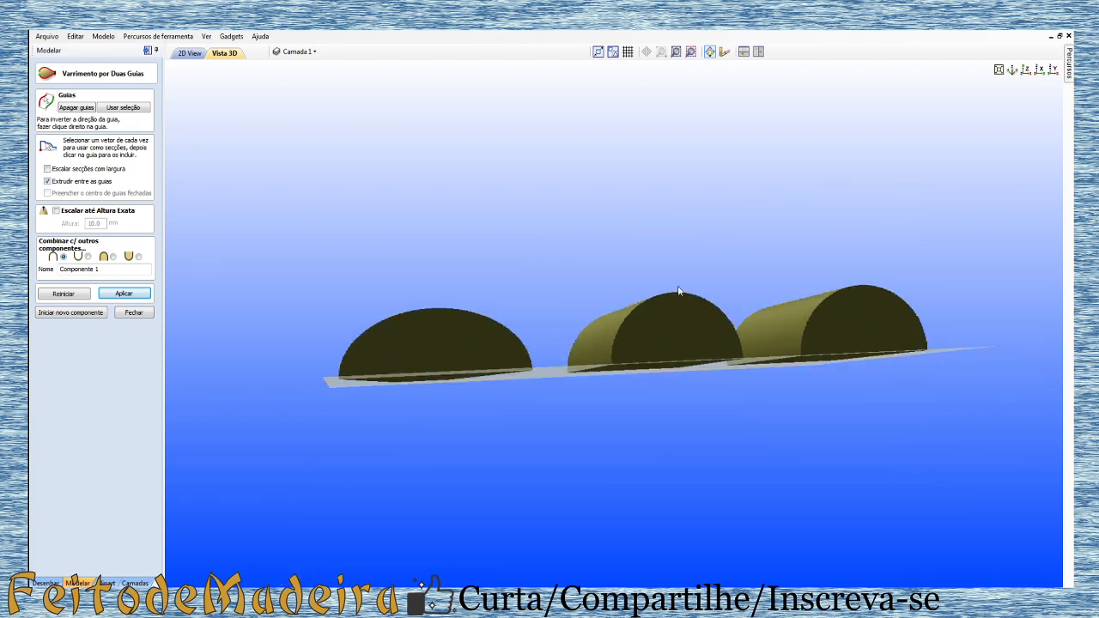
drag(474, 364, 425, 429)
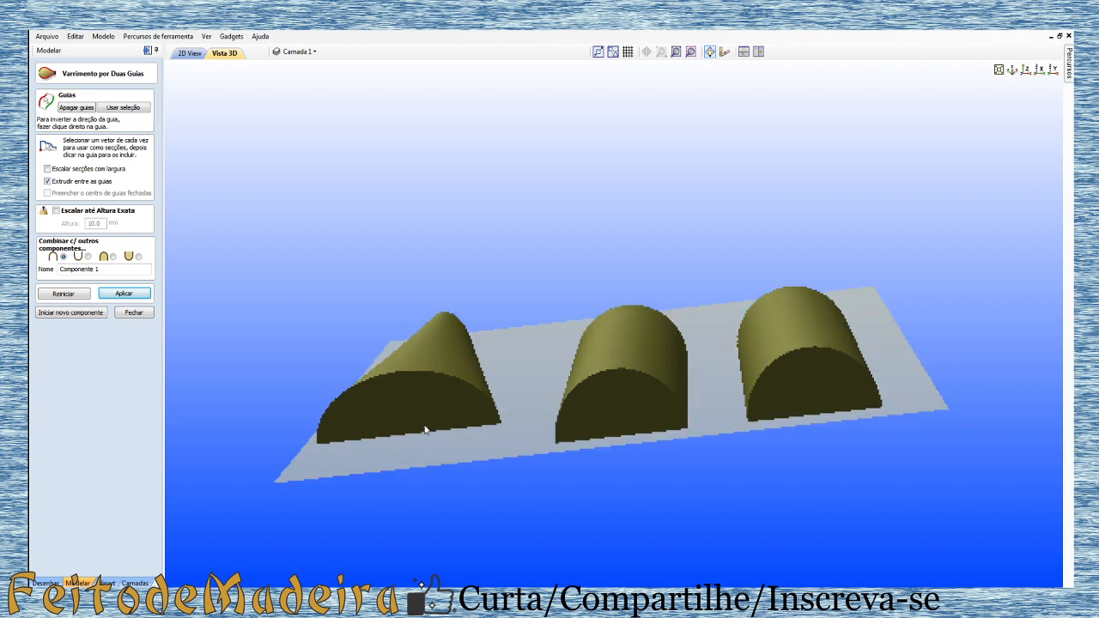
drag(450, 386, 359, 409)
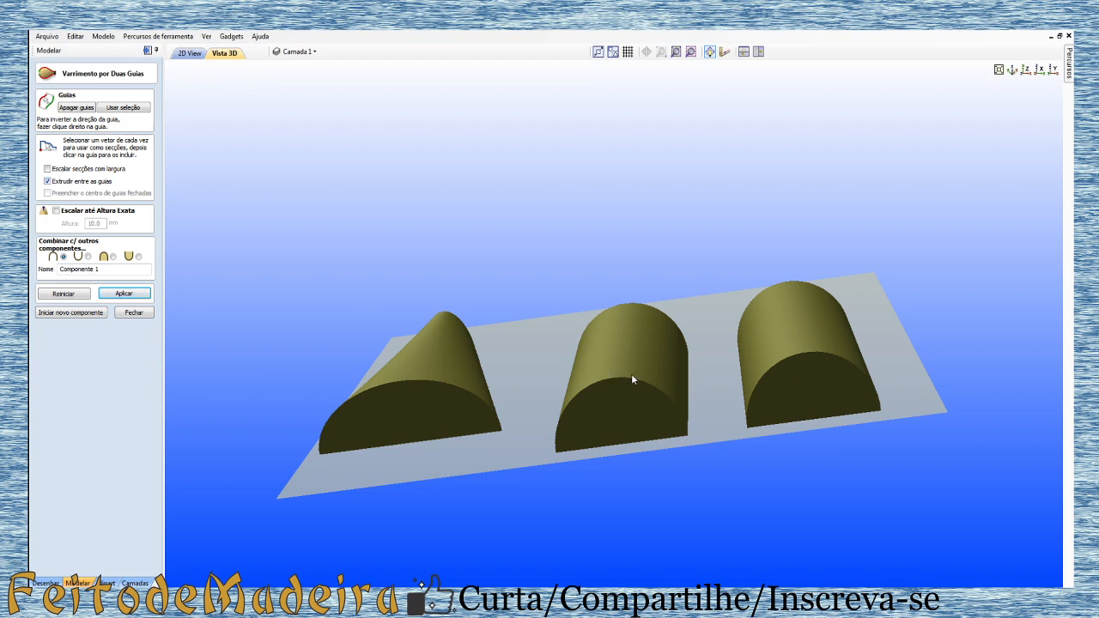
drag(633, 380, 651, 428)
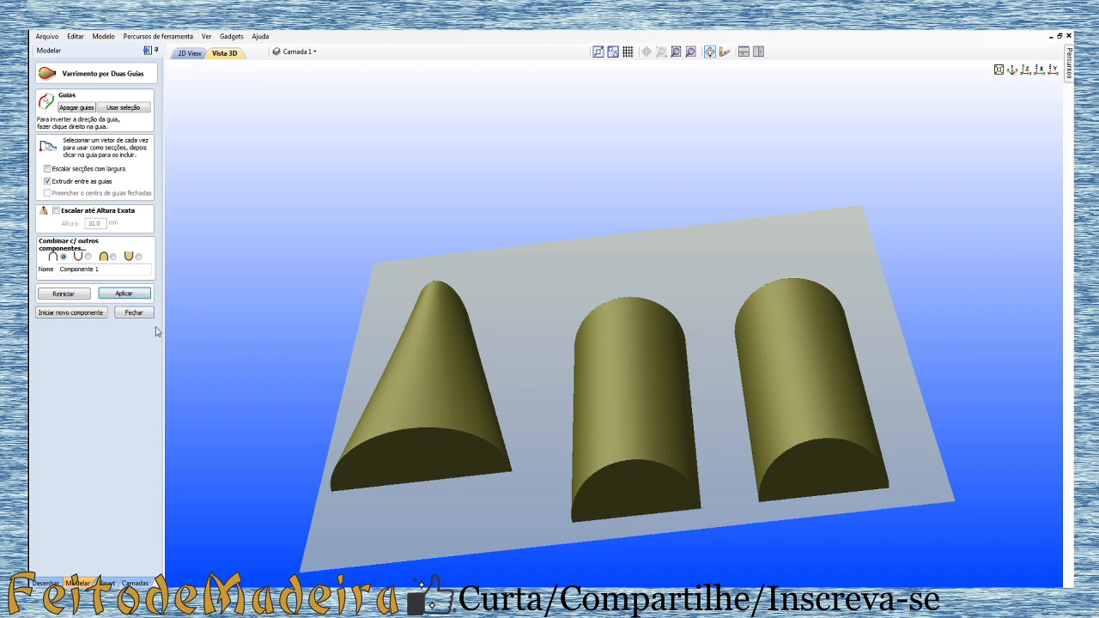
click(134, 312)
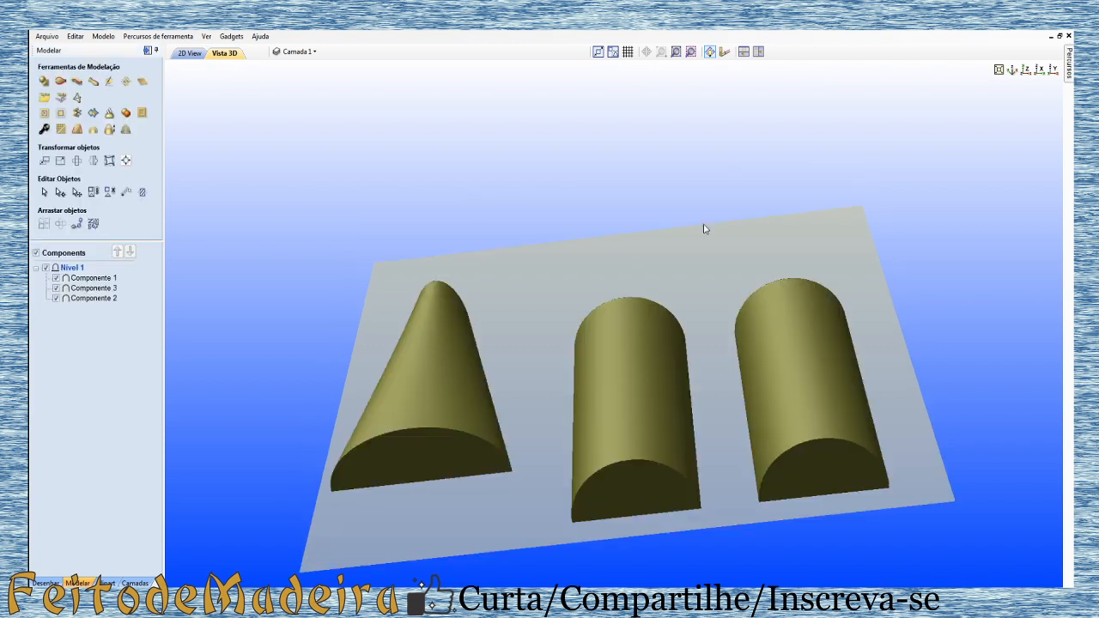
- Keep the toolpath commands permanently displayed beside the 3D view of the three components
mouse_move(1068, 78)
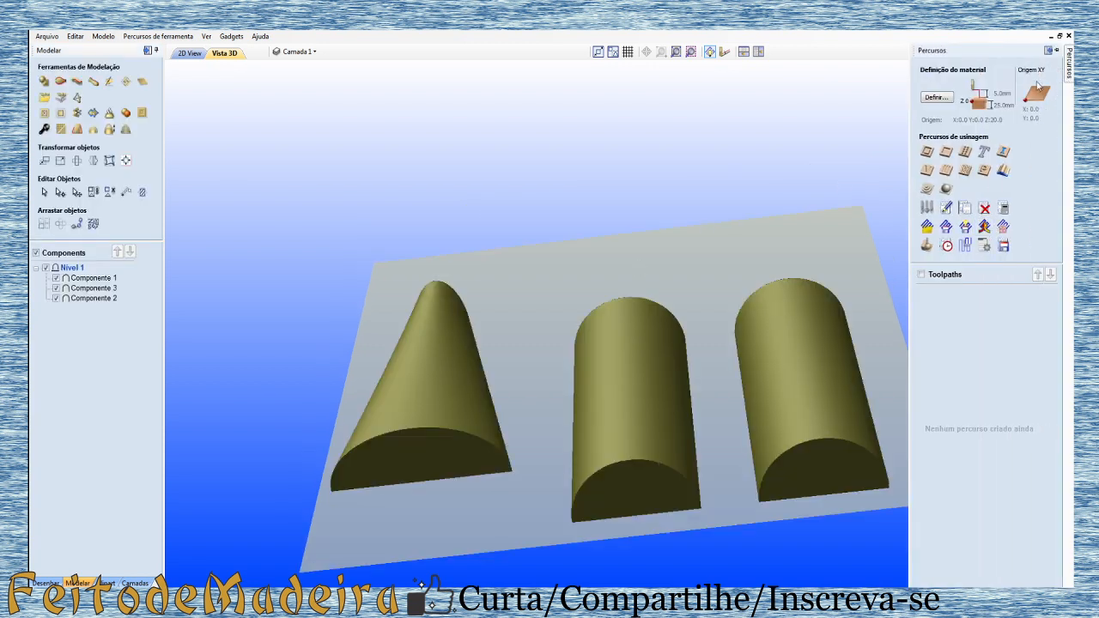
click(1055, 52)
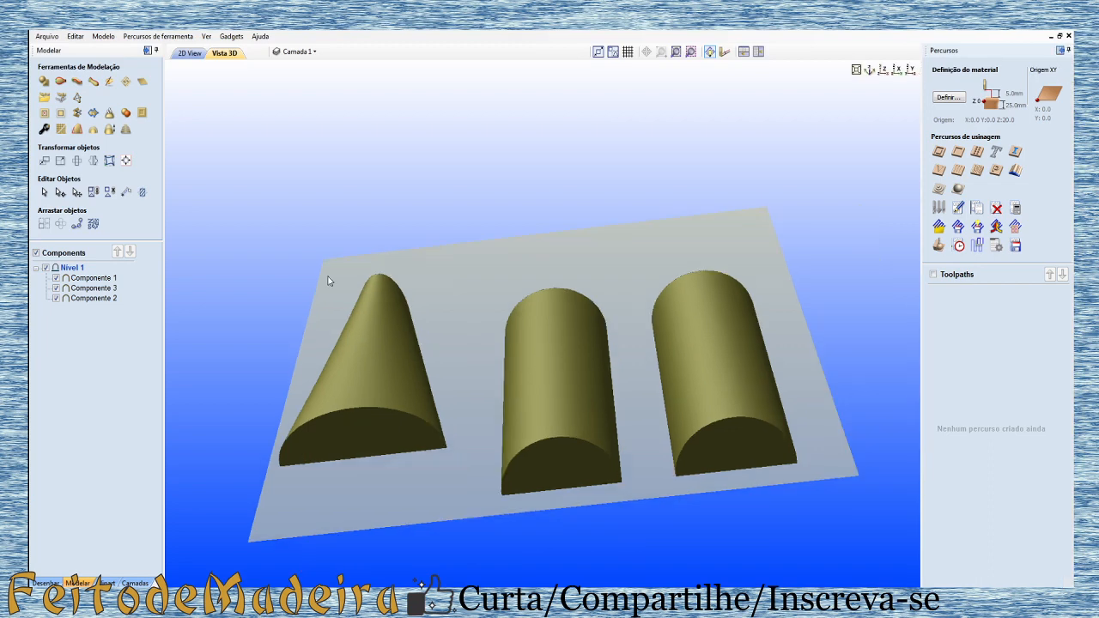
drag(403, 372, 445, 424)
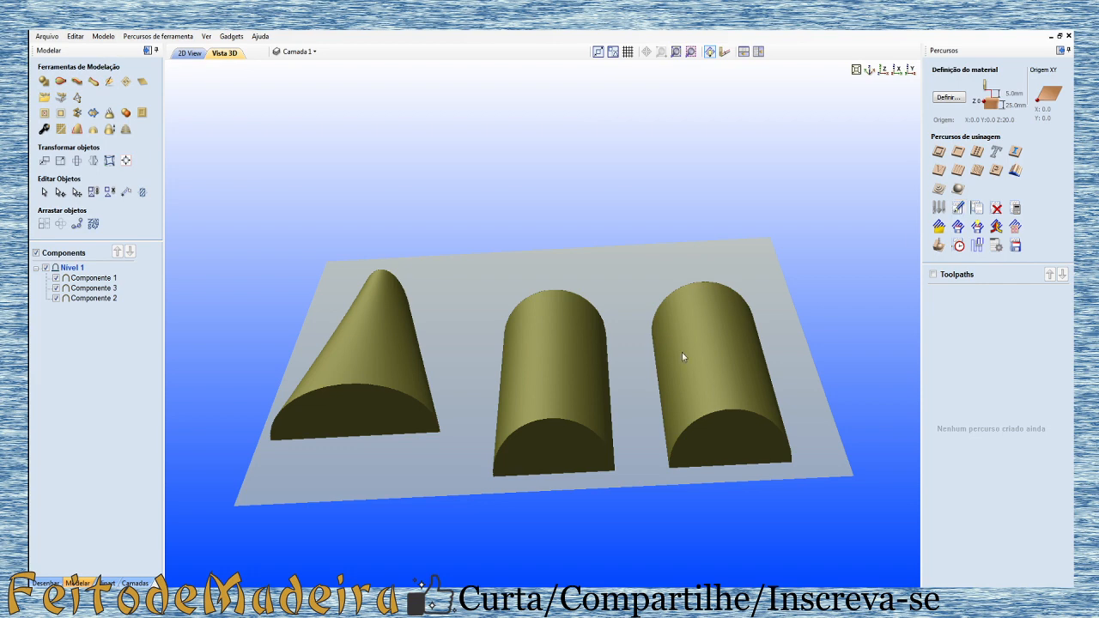
- Start a 3D roughing toolpath and confirm its material setup with a 1.0 mm gap above the model
click(937, 189)
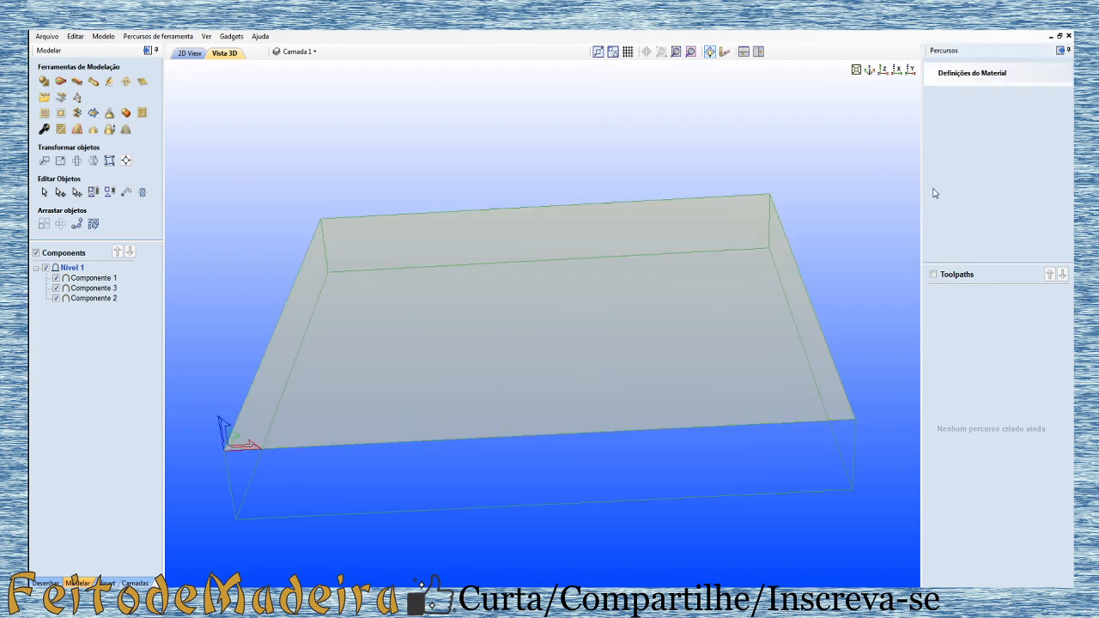
drag(623, 451, 623, 404)
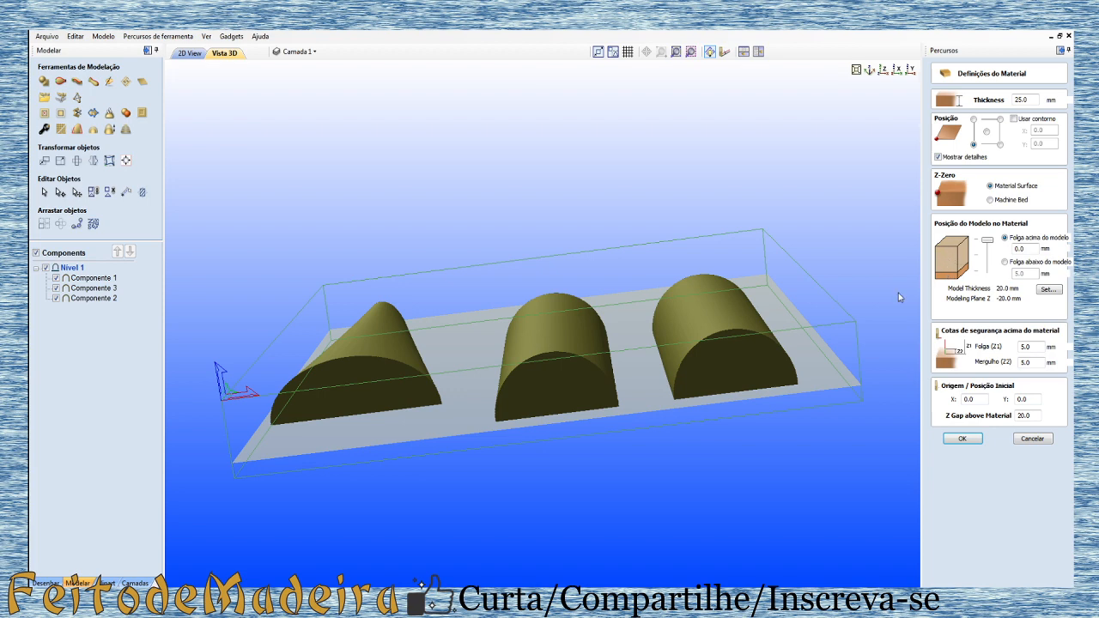
drag(784, 339, 729, 306)
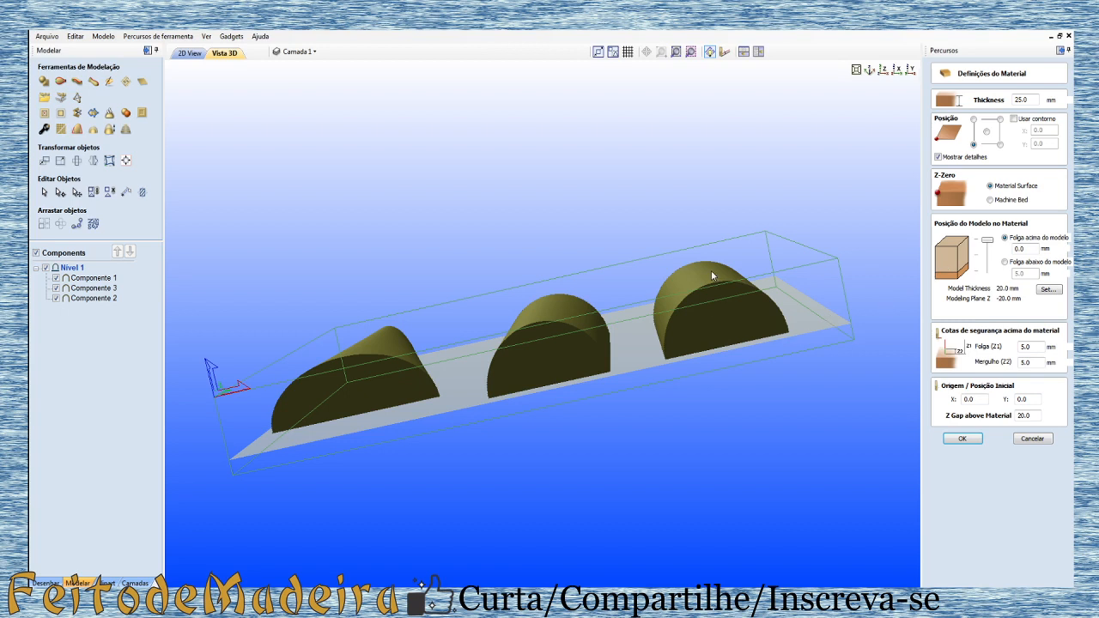
double_click(1019, 248)
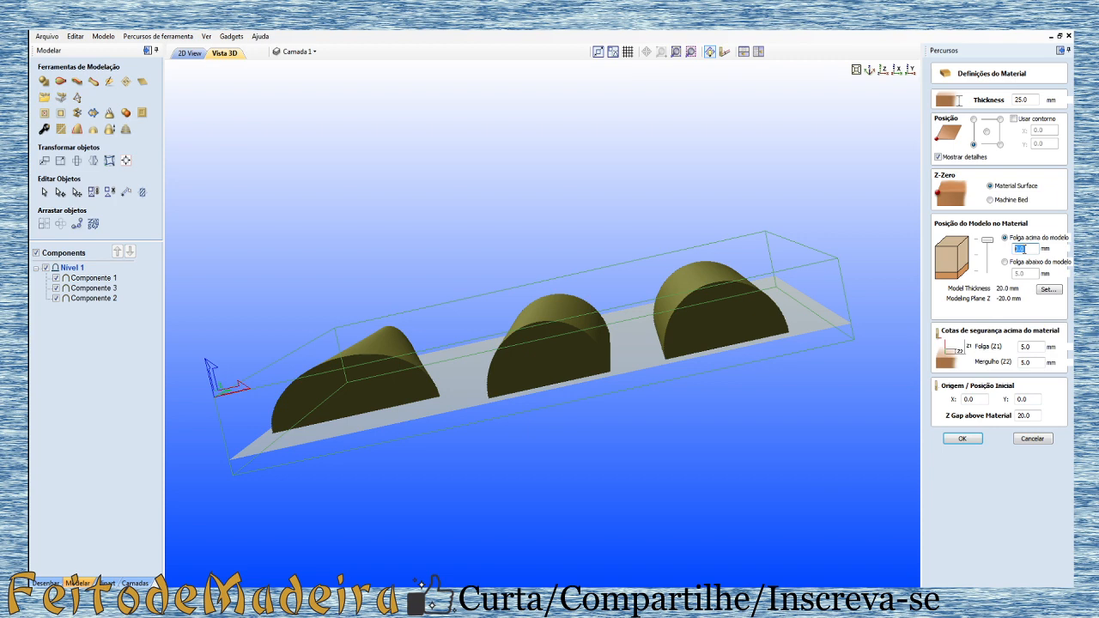
text(2)
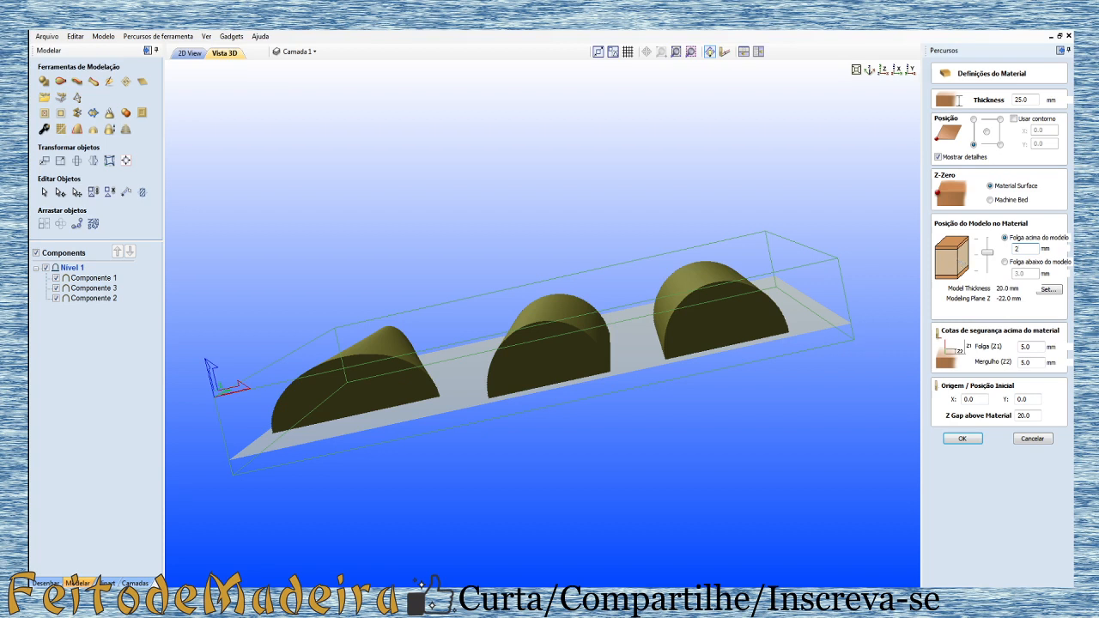
key(BackSpace)
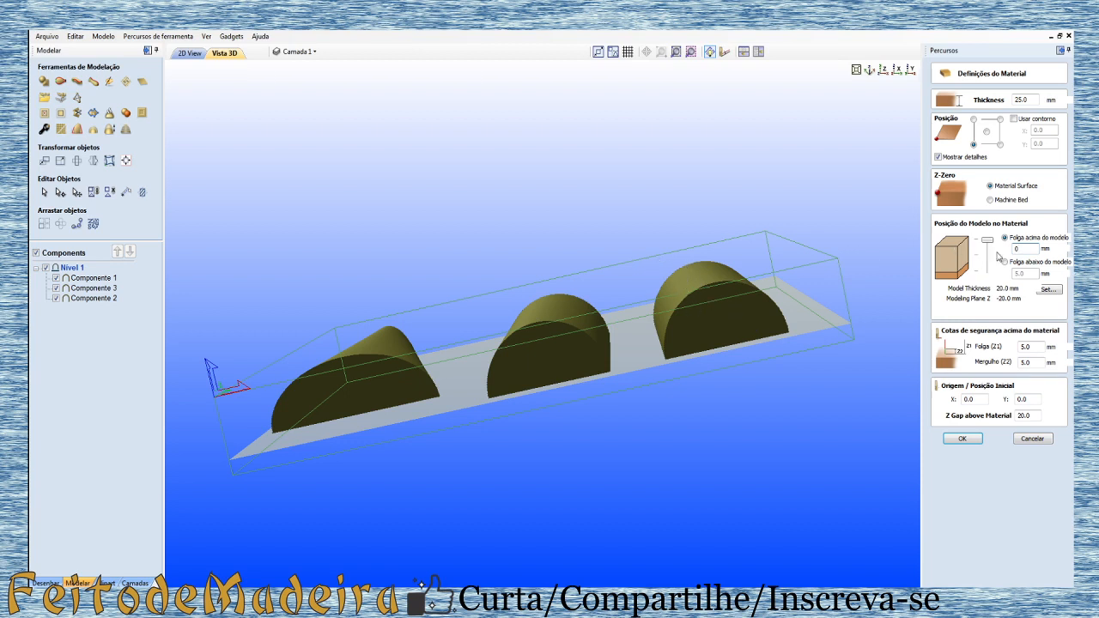
text(1.)
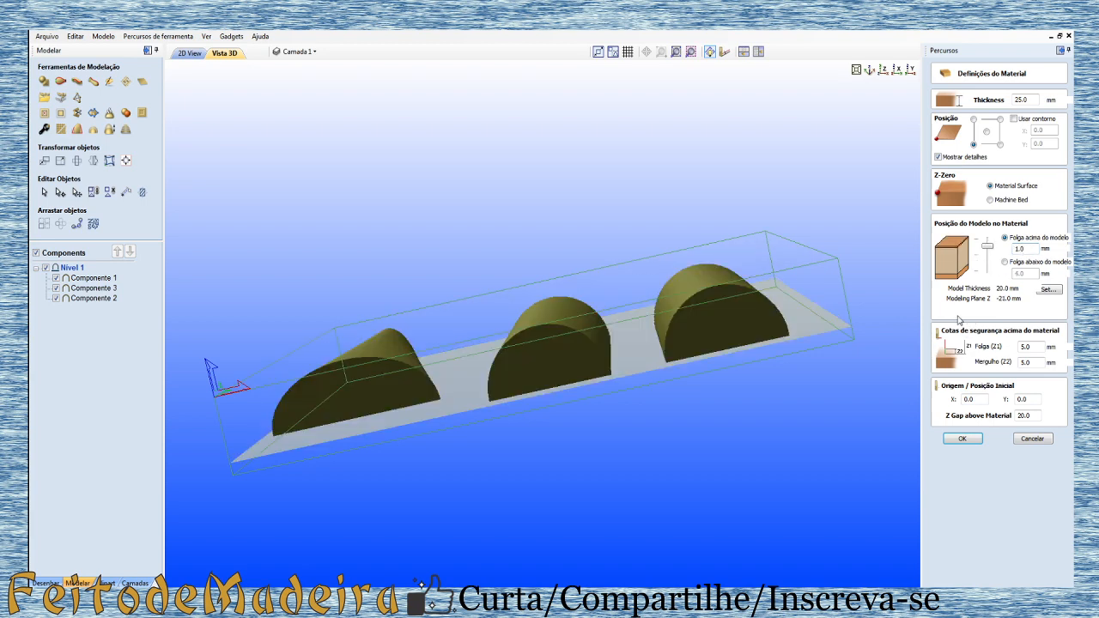
click(969, 441)
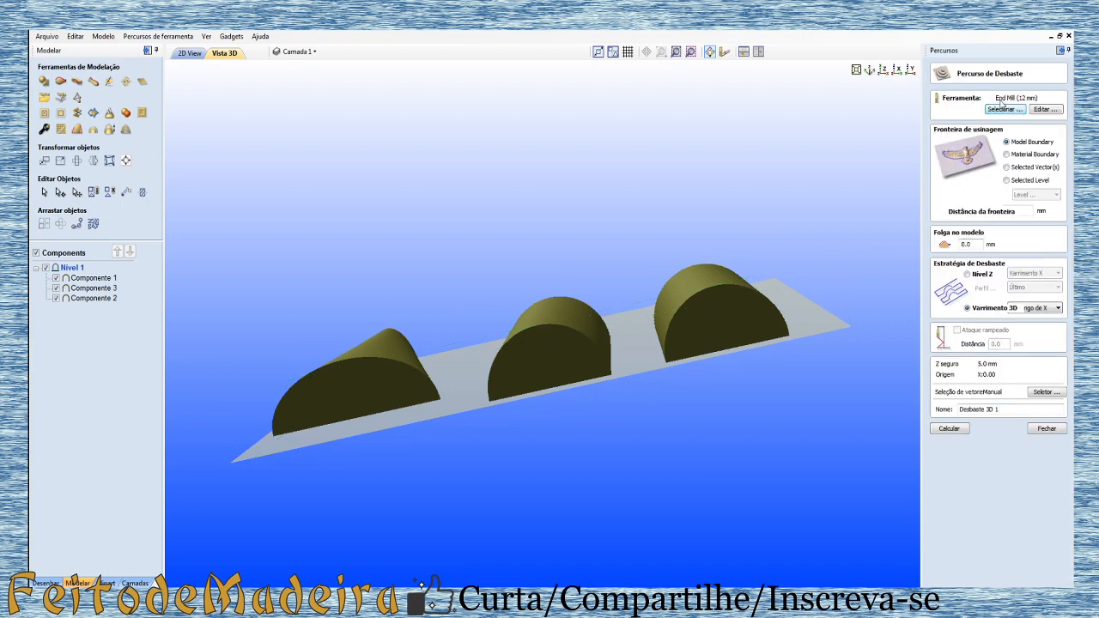
- Choose the metric End Mill (6 mm) from the tool database for the roughing toolpath
drag(857, 288, 747, 395)
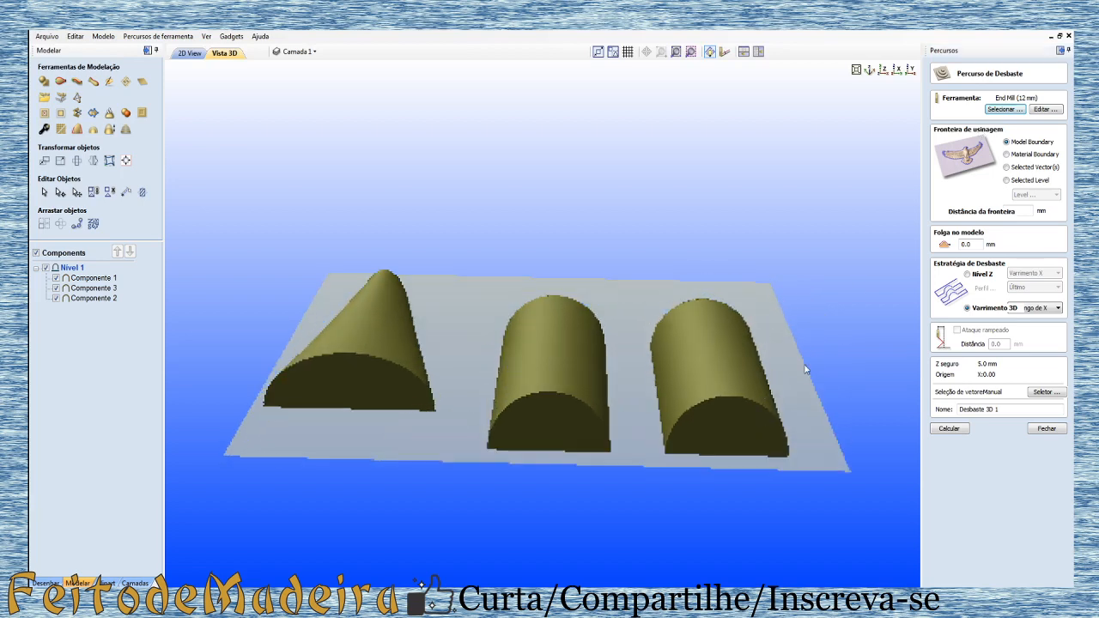
click(997, 111)
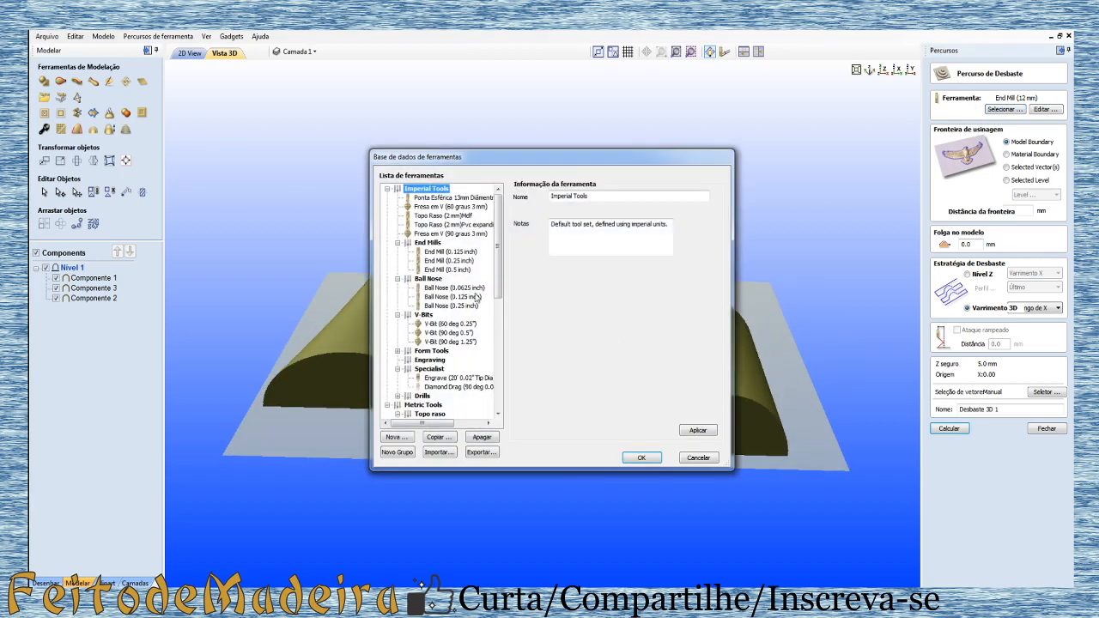
drag(496, 278, 504, 351)
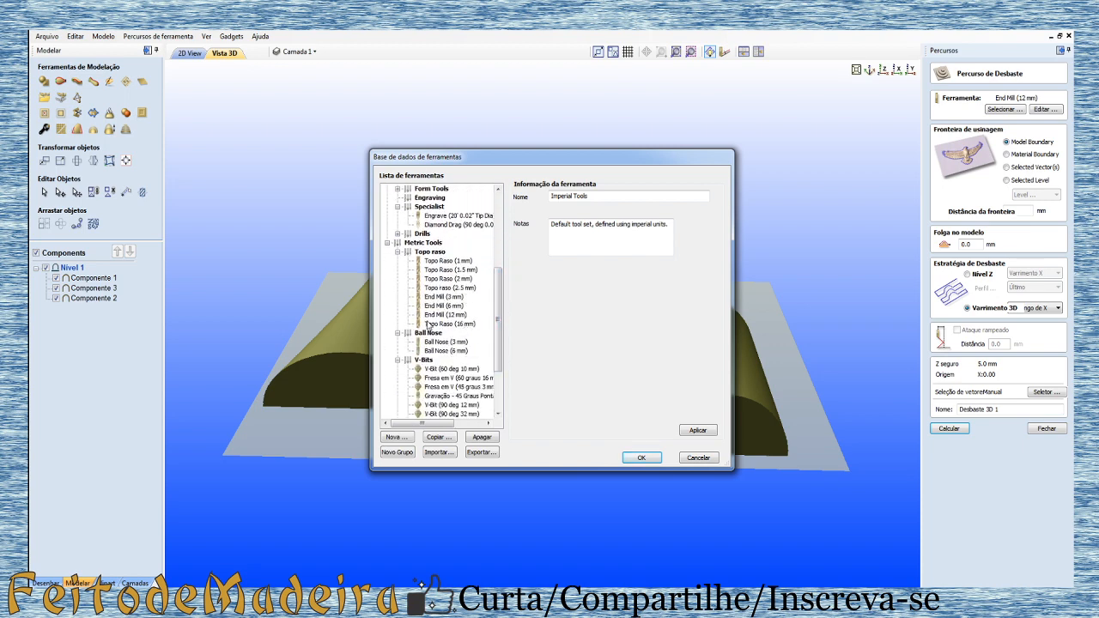
click(429, 305)
click(640, 457)
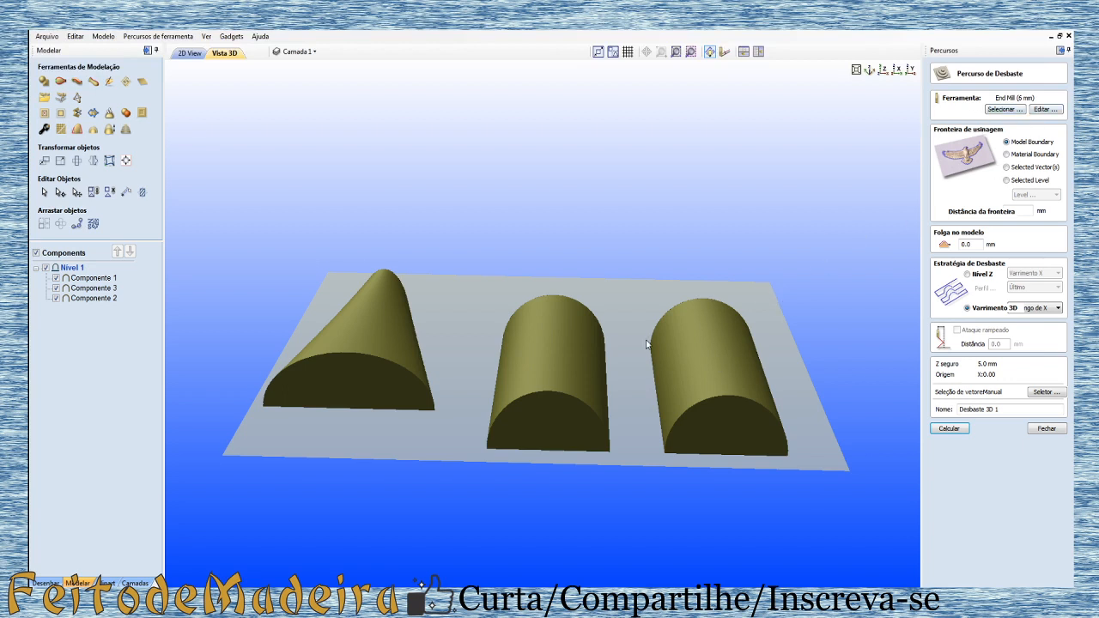
- Compare the model and material machining limits, and set the roughing boundary to Material Boundary
drag(647, 344, 618, 397)
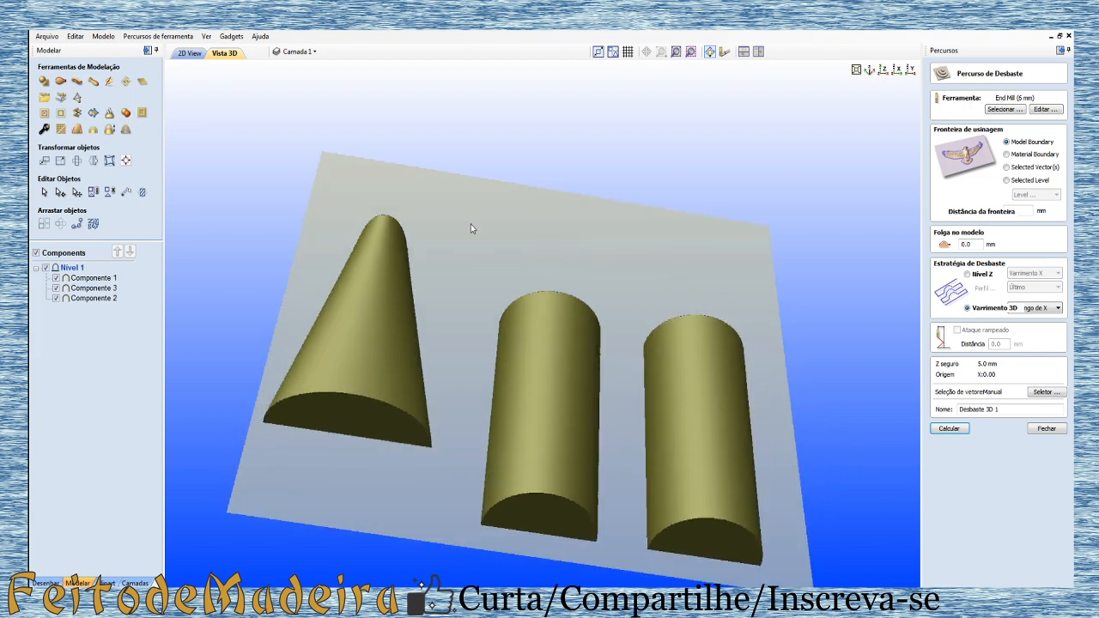
click(1007, 155)
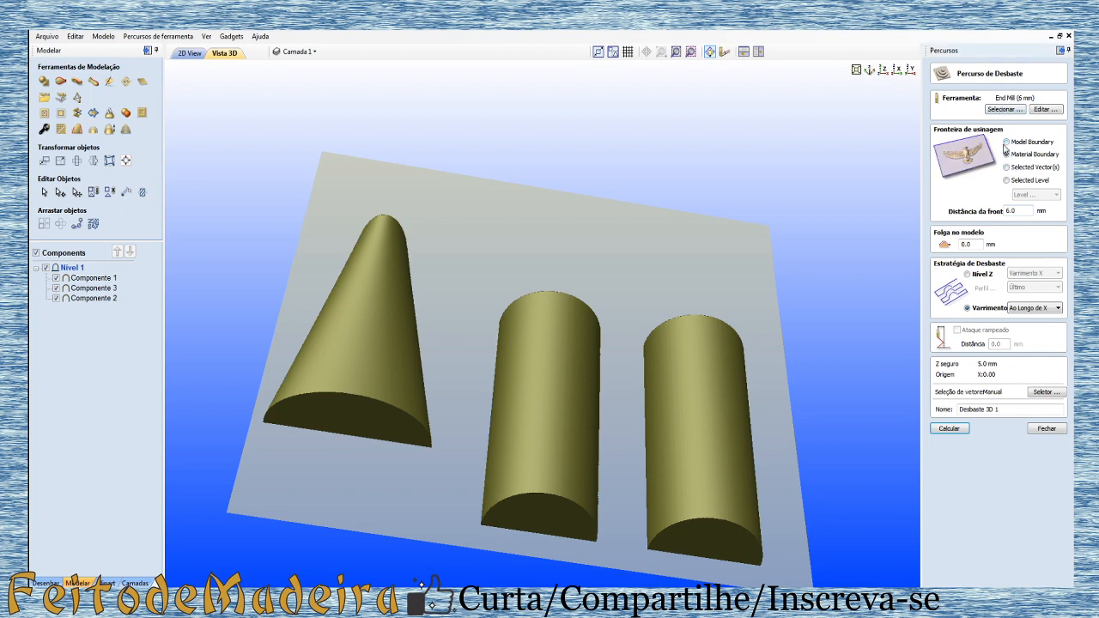
click(1006, 143)
double_click(1019, 211)
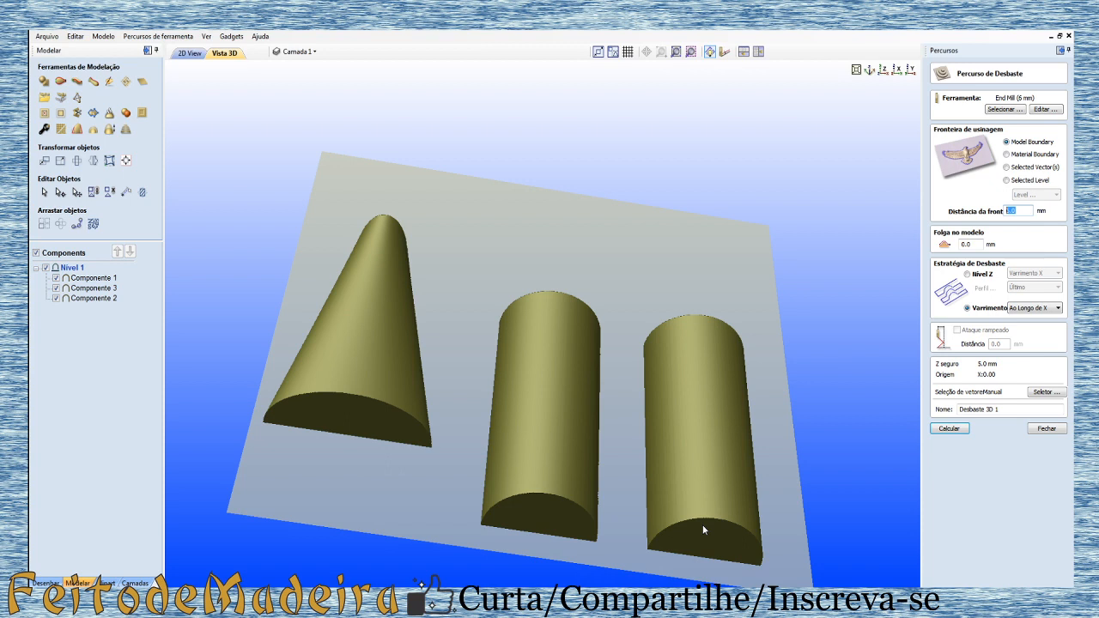
click(1006, 154)
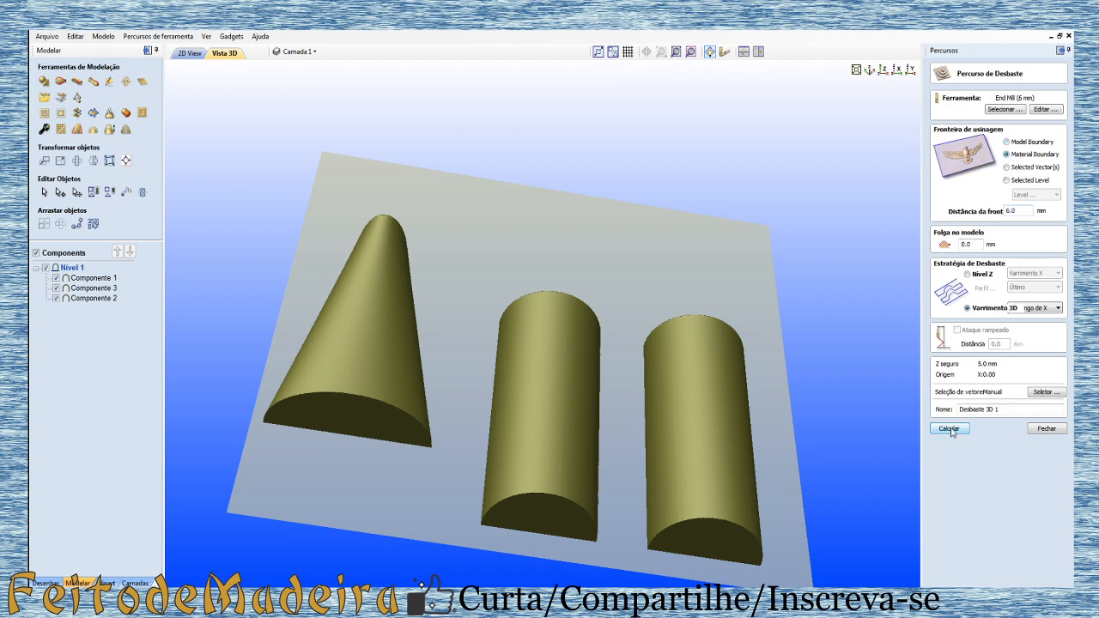
- Try the Z Level roughing strategy with the raster along Y and along X
click(969, 275)
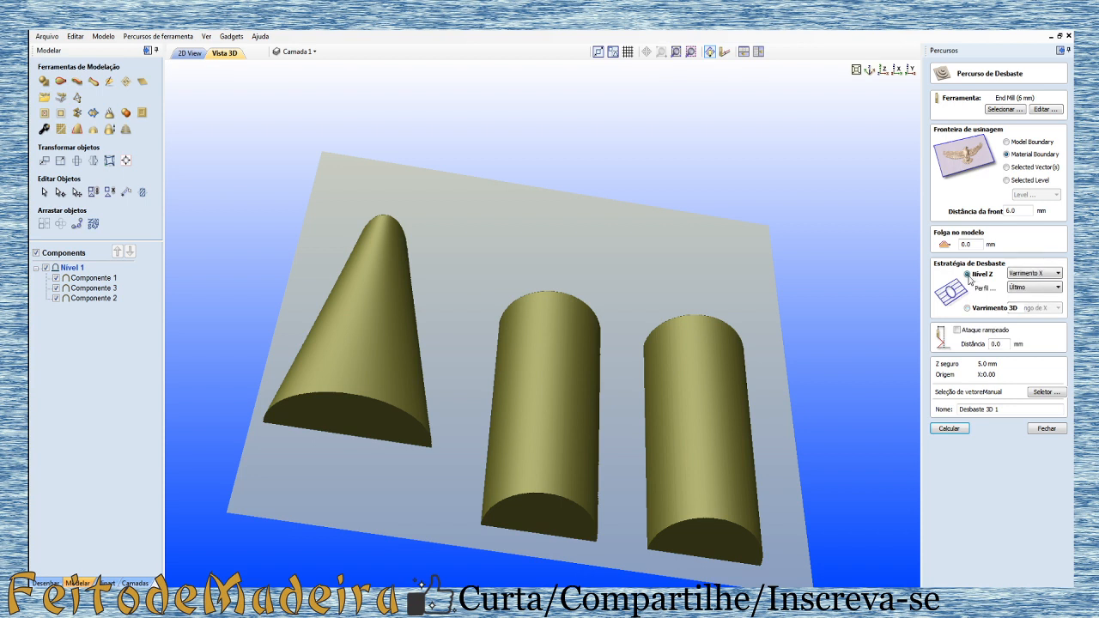
click(1044, 276)
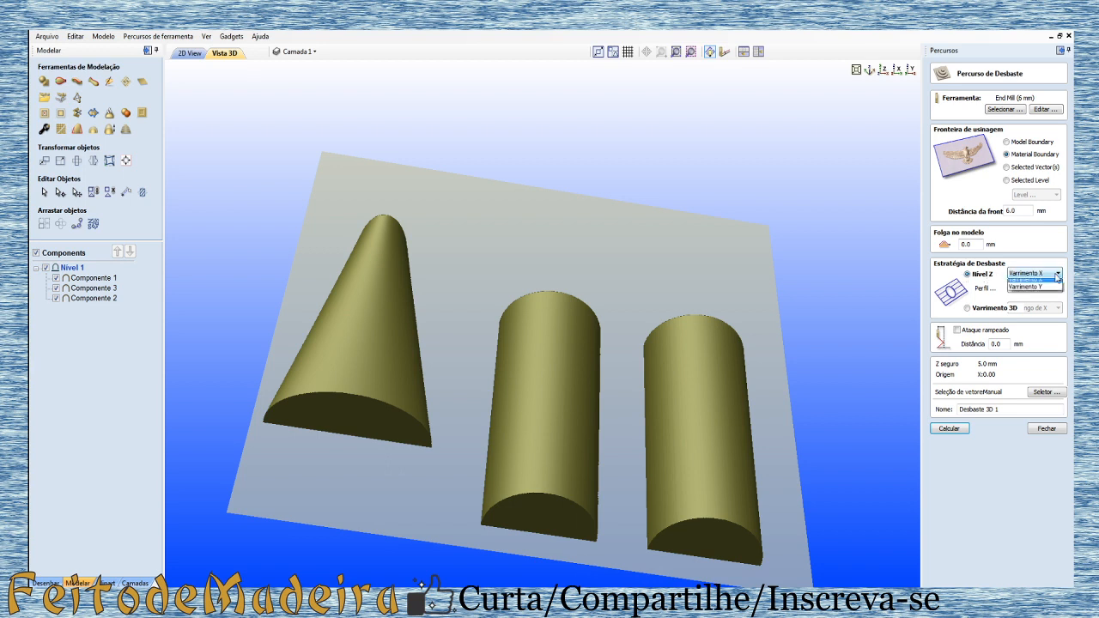
click(1024, 293)
click(1028, 275)
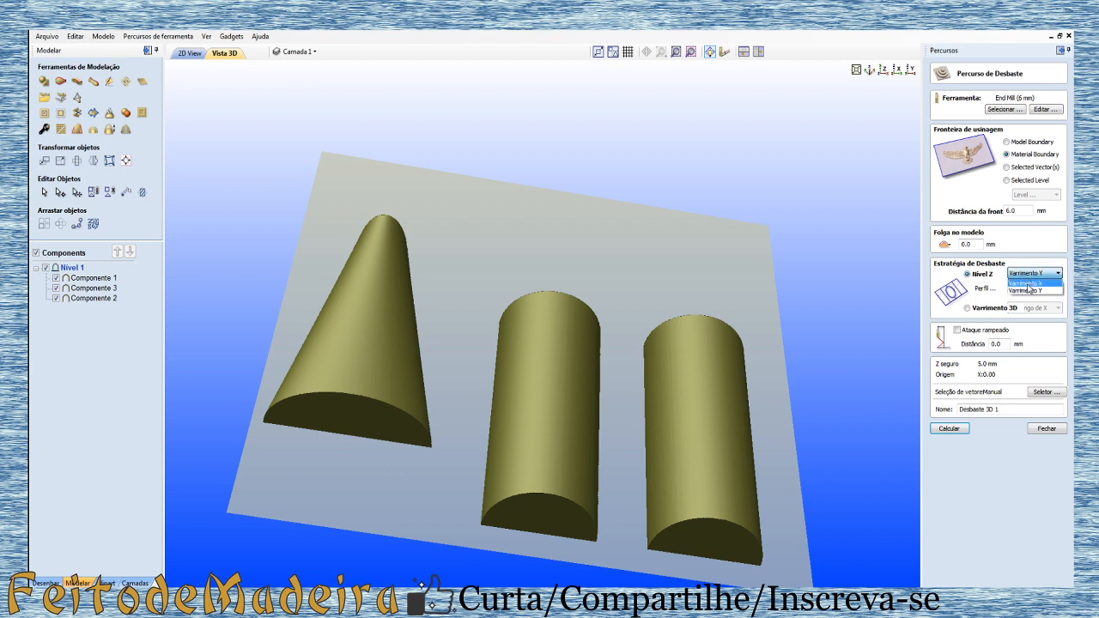
click(1027, 284)
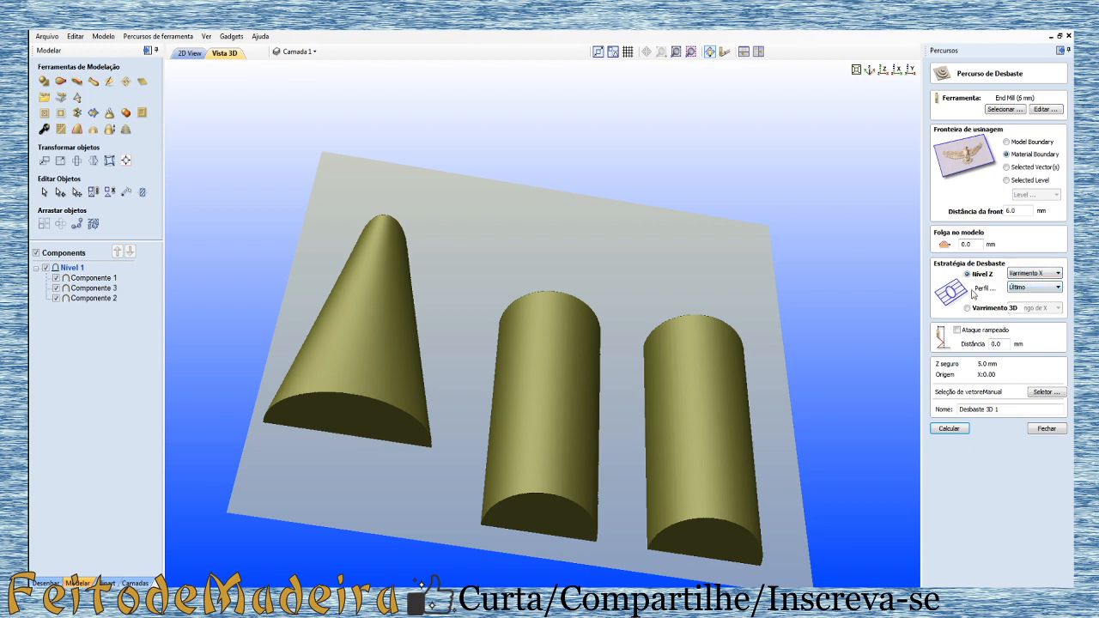
- Set the roughing strategy to 3D raster along X and calculate the roughing toolpath
click(967, 308)
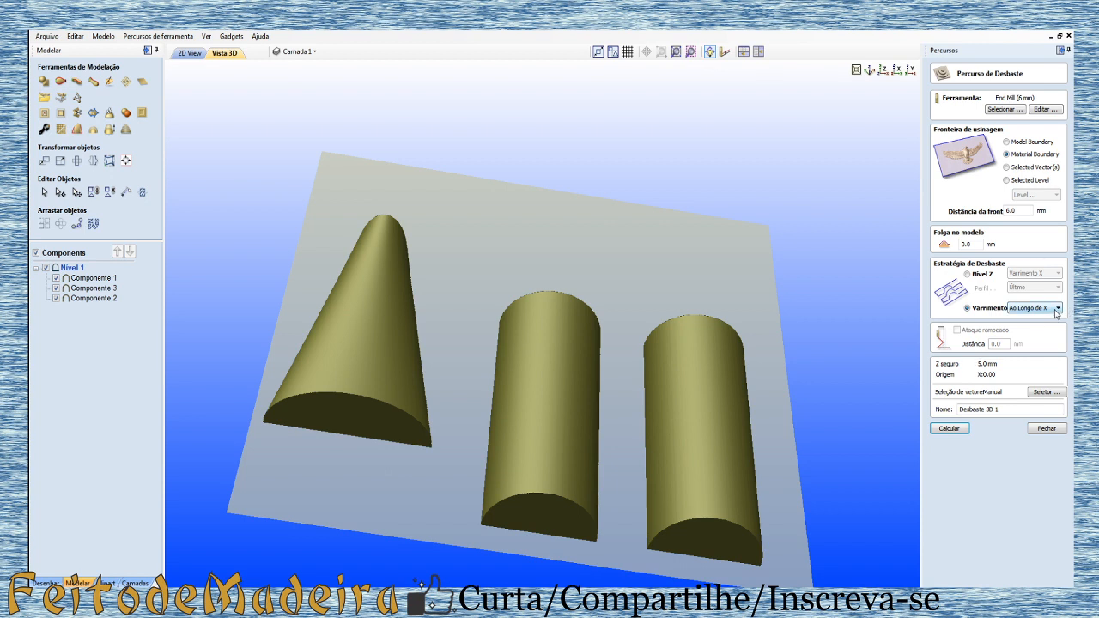
click(1058, 311)
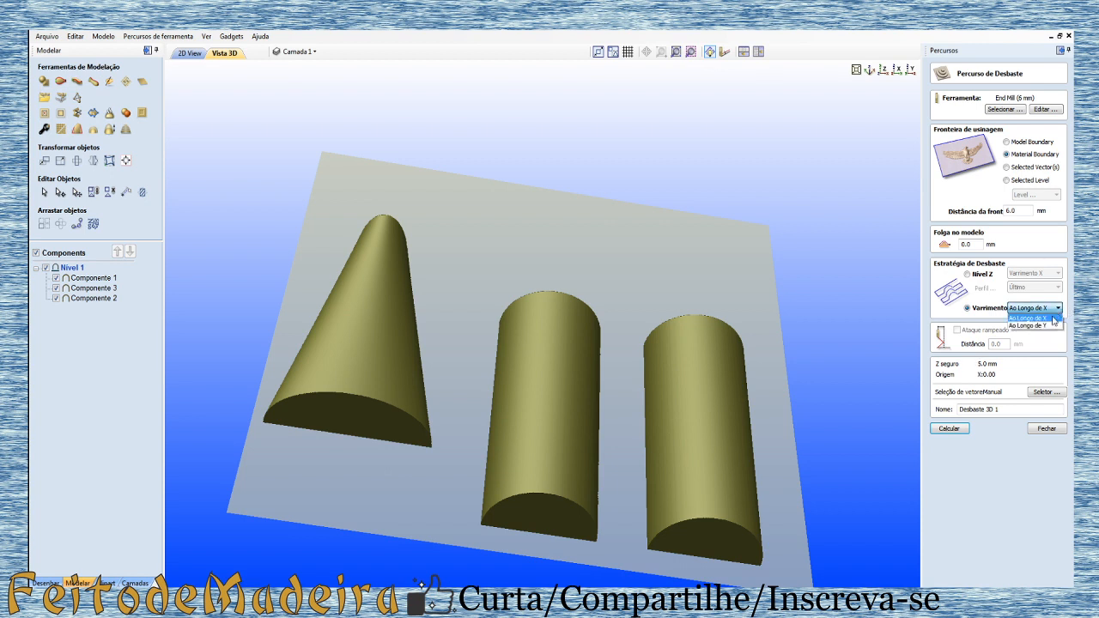
click(962, 319)
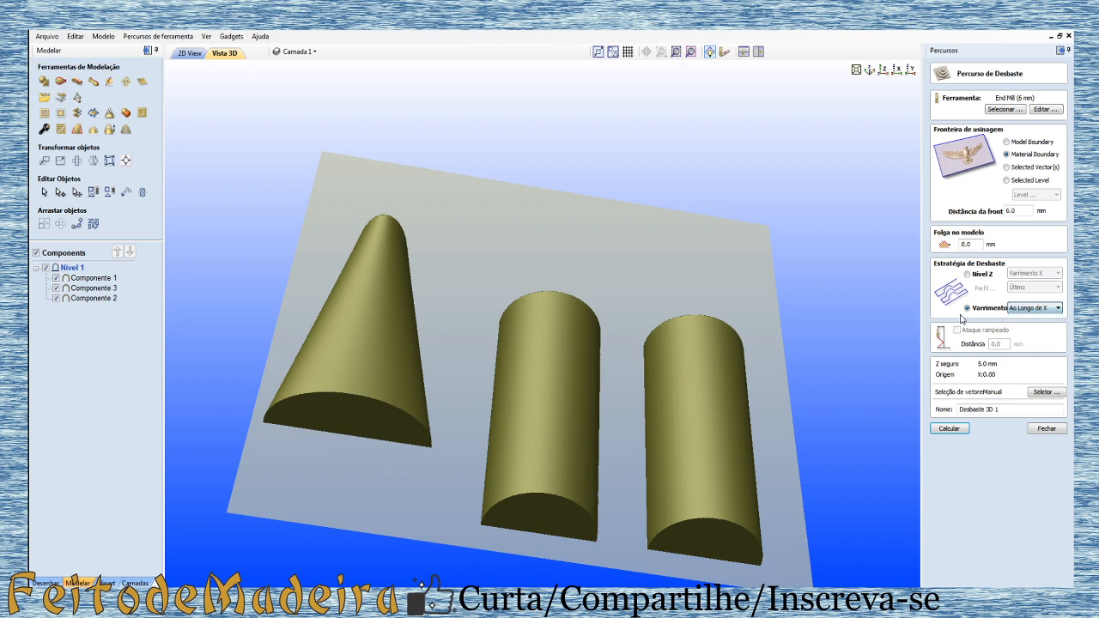
click(948, 429)
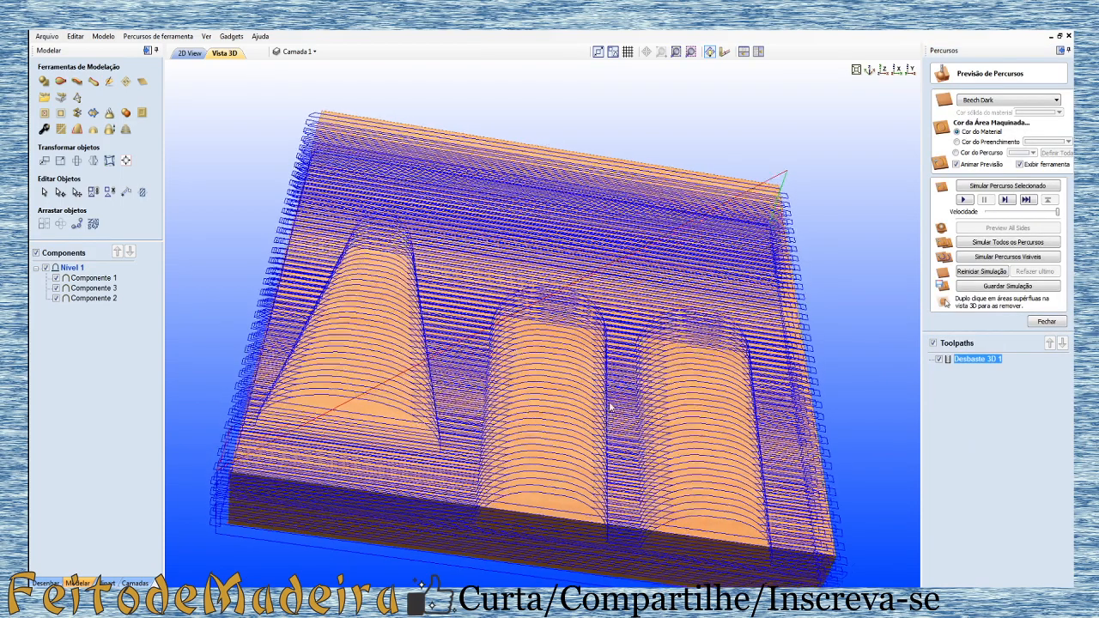
drag(610, 407, 590, 335)
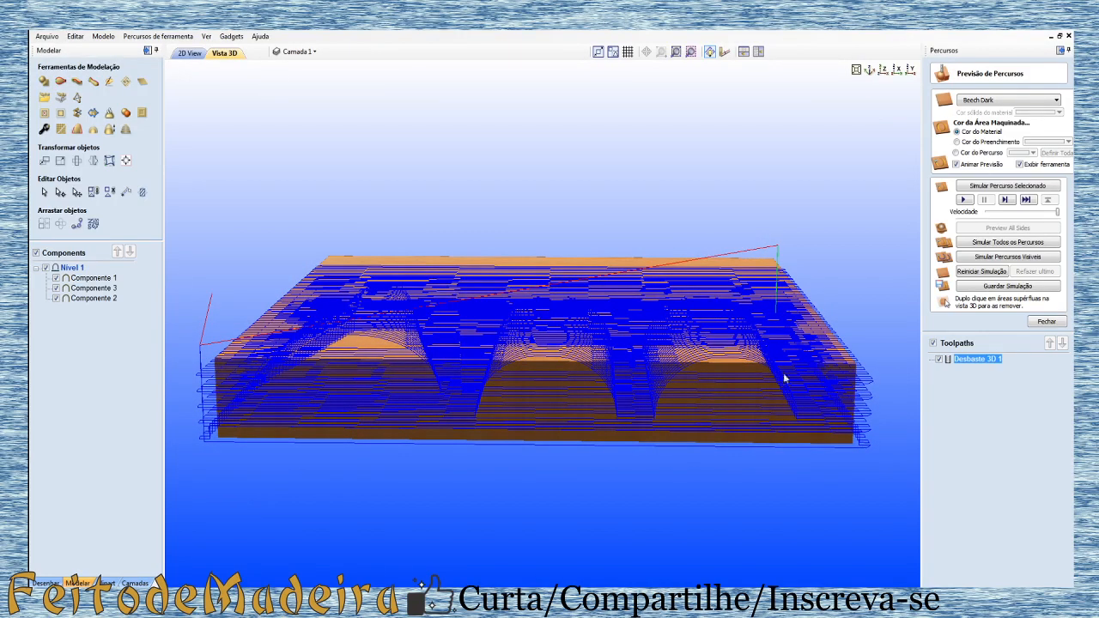
- Set the roughing end mill's pass depth to 10 mm and recalculate the roughing toolpath
double_click(994, 362)
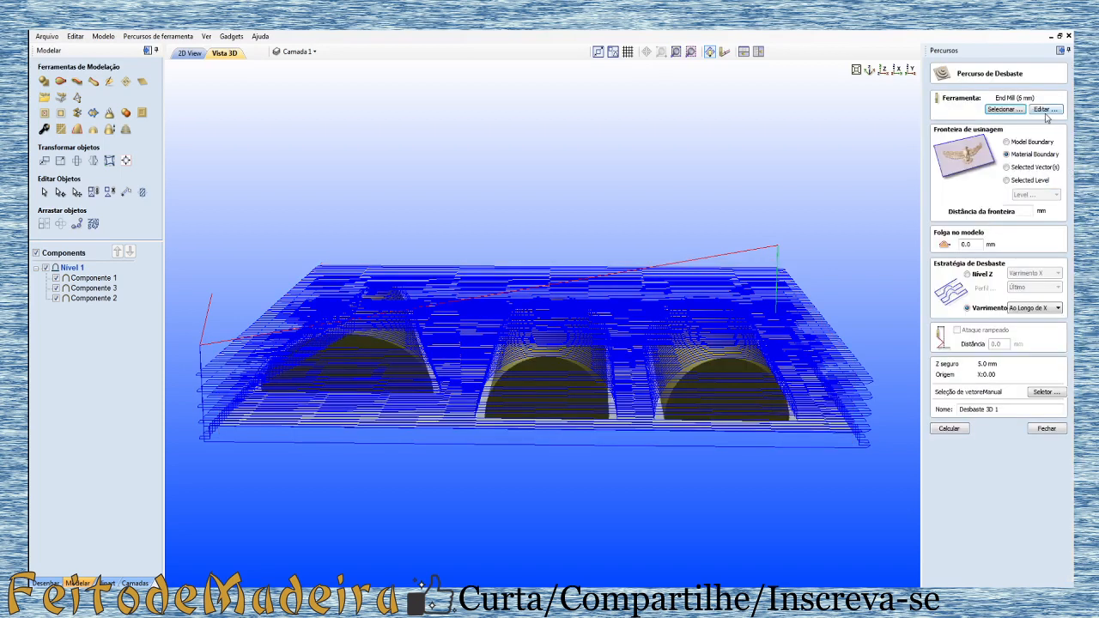
click(1043, 110)
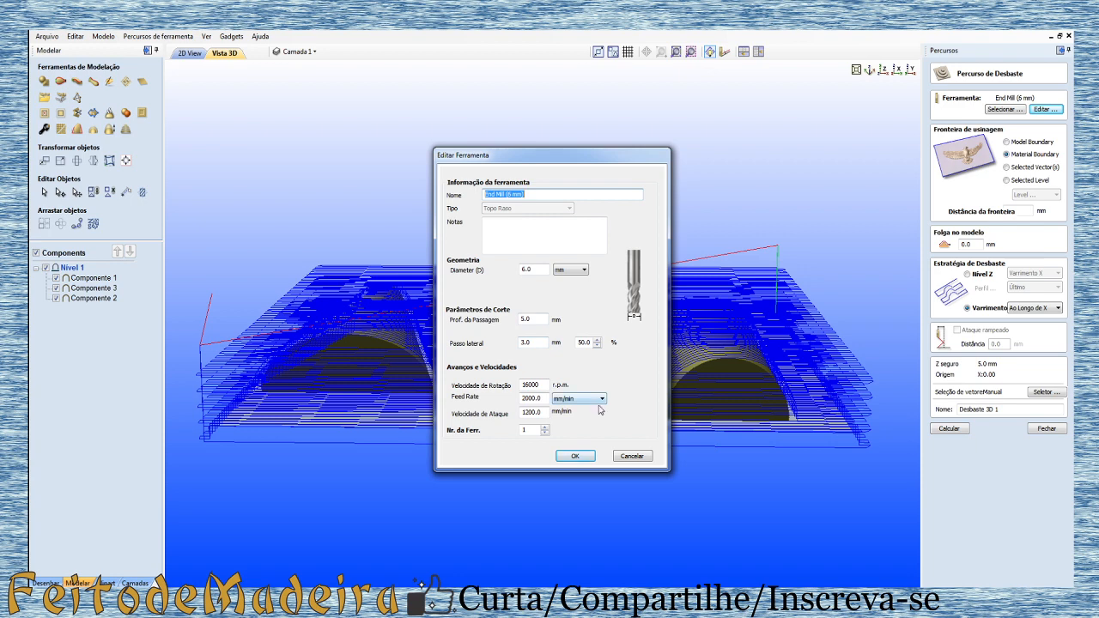
click(539, 320)
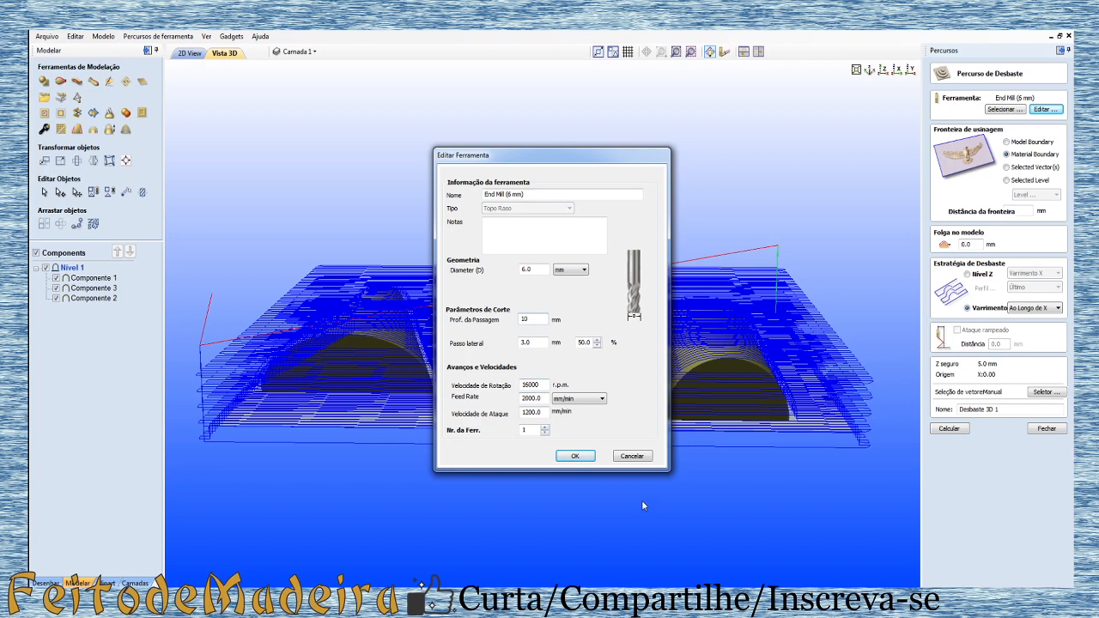
click(575, 457)
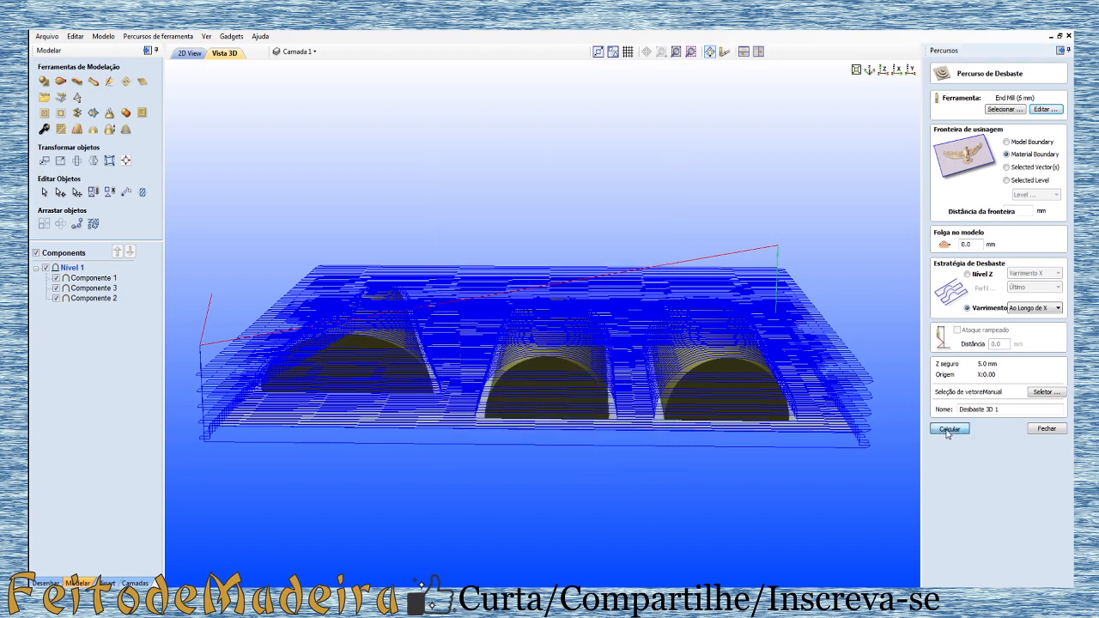
click(944, 430)
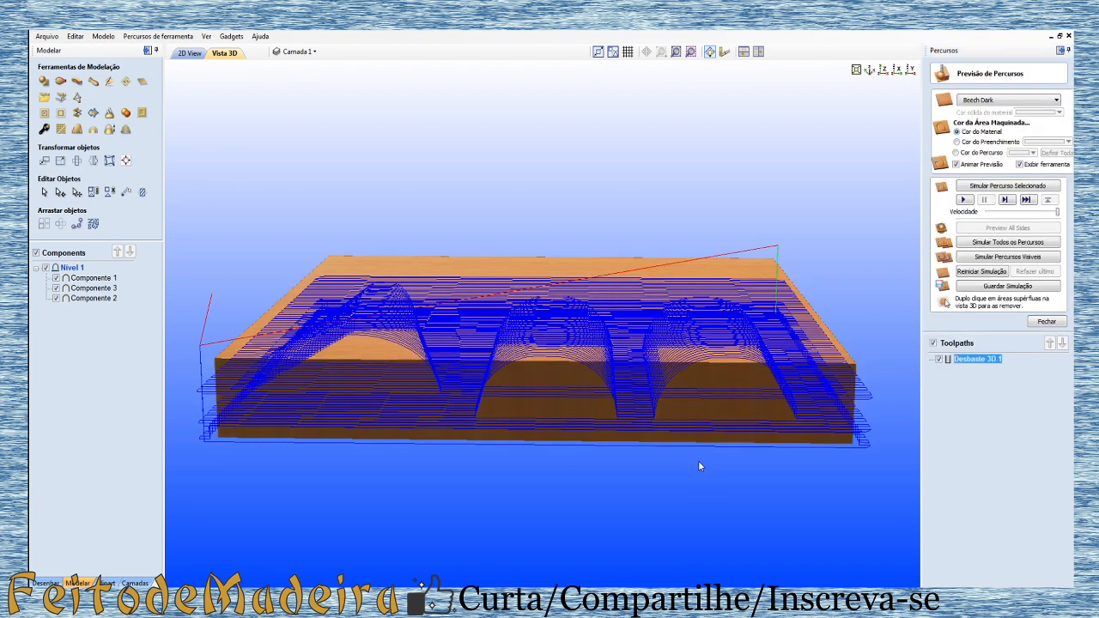
- Examine the roughing passes from several angles, simulate the roughing cut on the block, and close the preview
drag(805, 417, 748, 377)
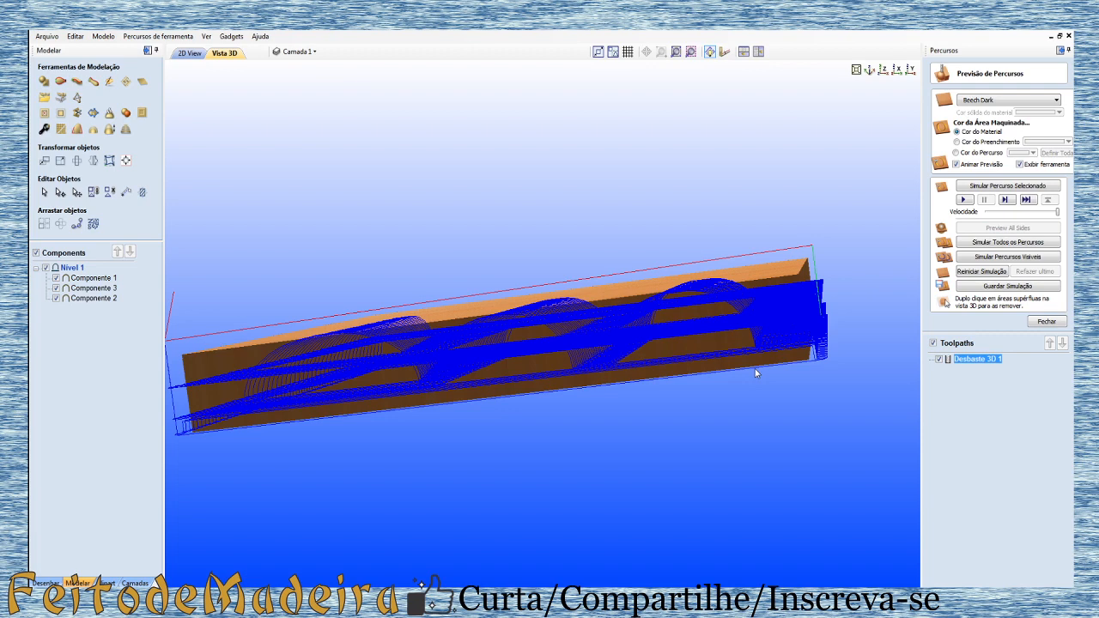
drag(734, 314, 762, 311)
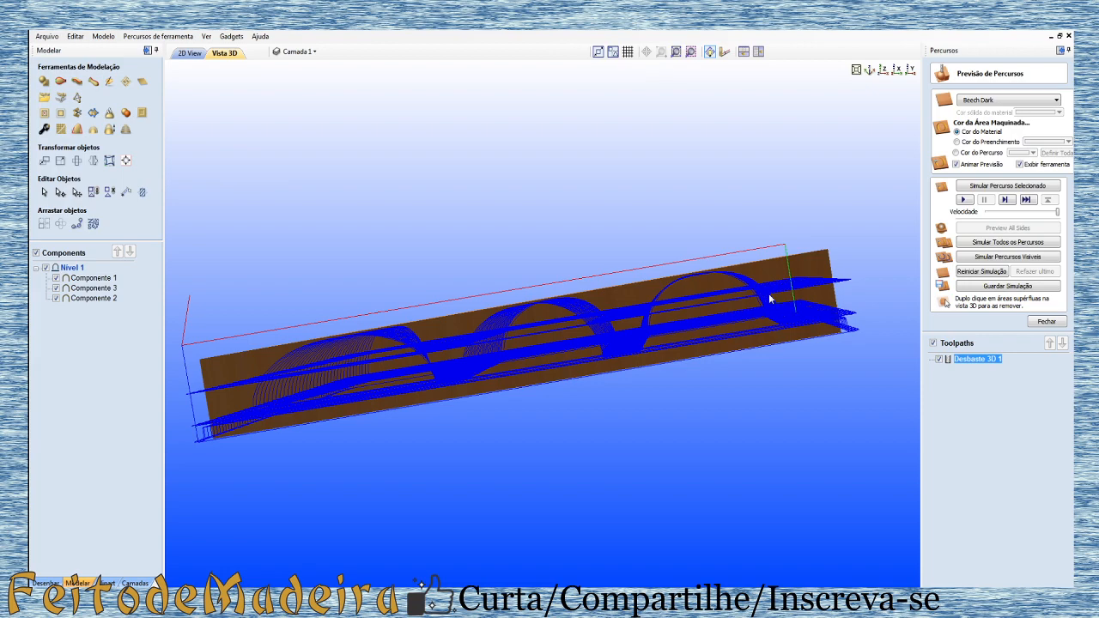
drag(773, 292, 723, 284)
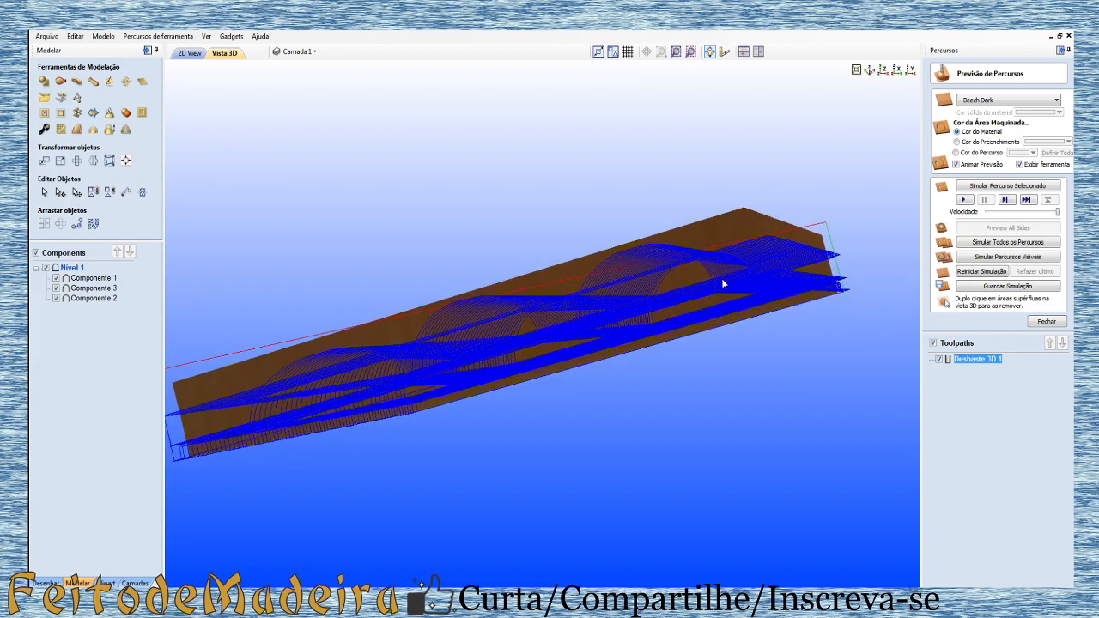
drag(549, 271, 678, 507)
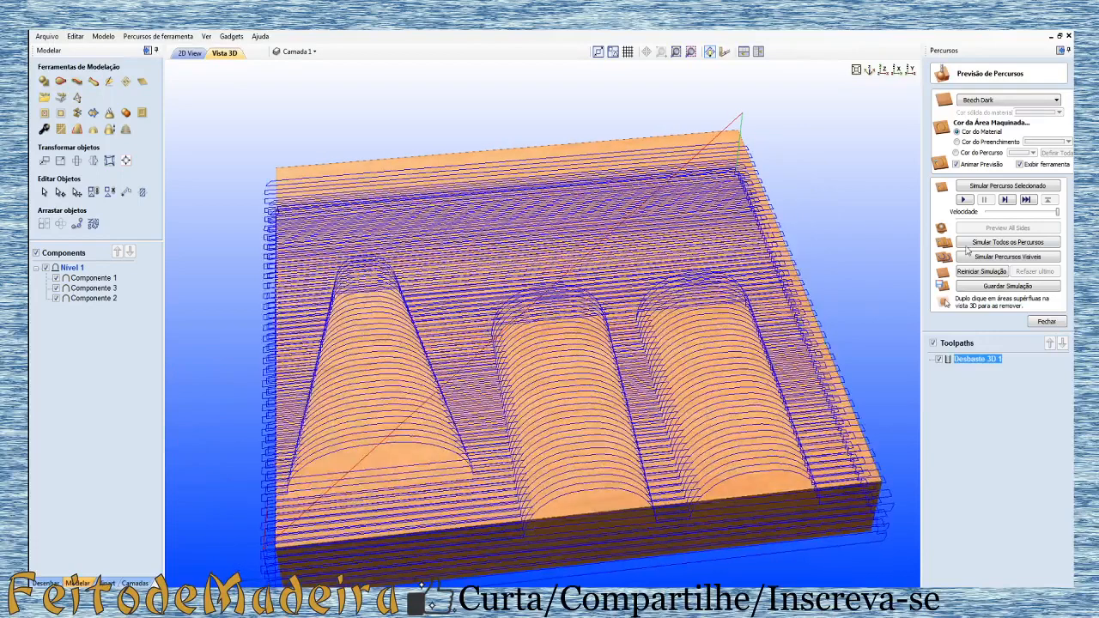
click(963, 200)
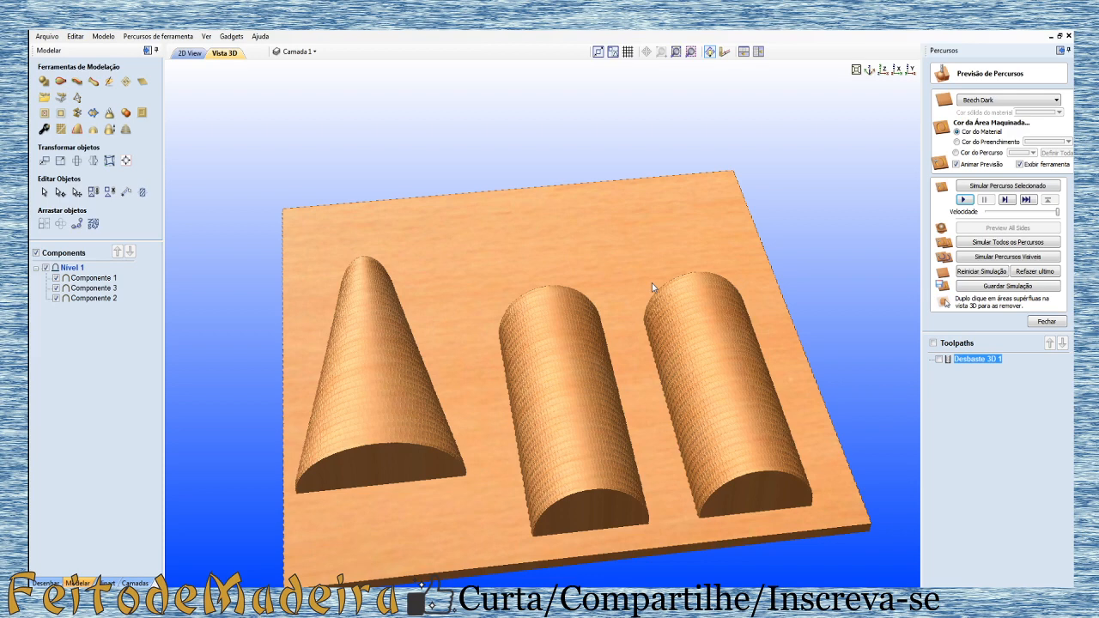
drag(590, 449, 538, 464)
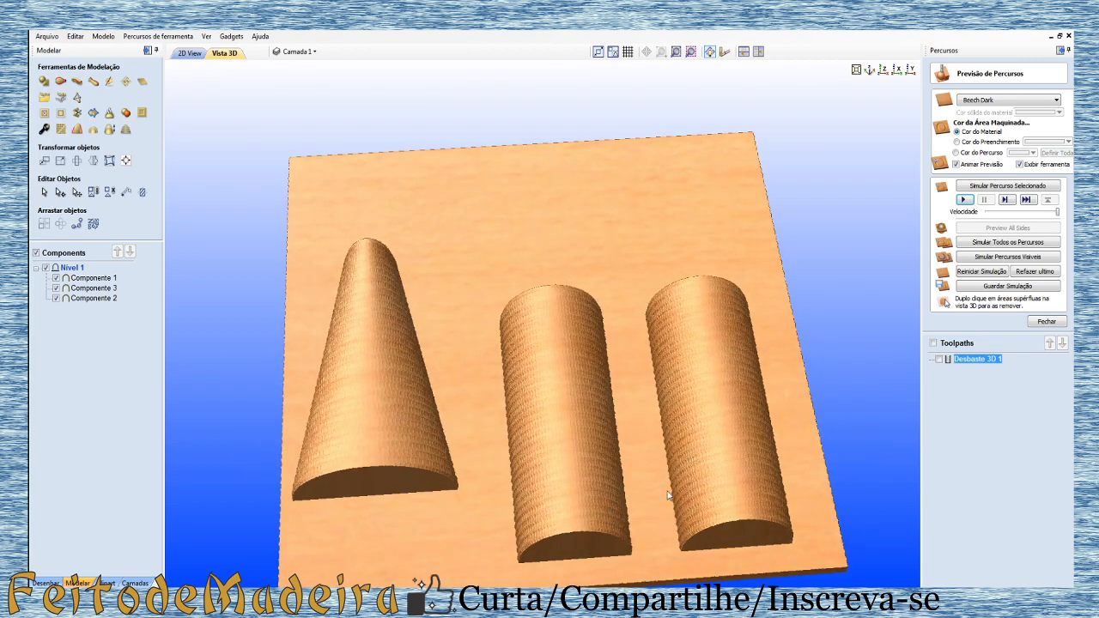
click(1046, 321)
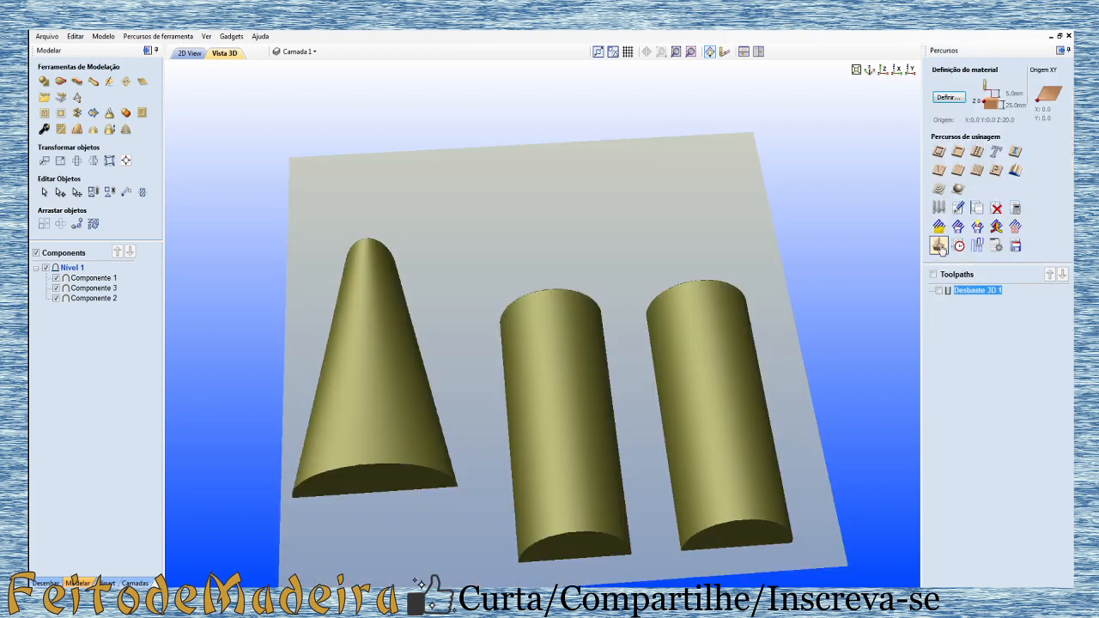
- Create a 3D finishing toolpath limited to Material Boundary with the Ball Nose (3 mm) and raster strategy, and calculate it
click(958, 191)
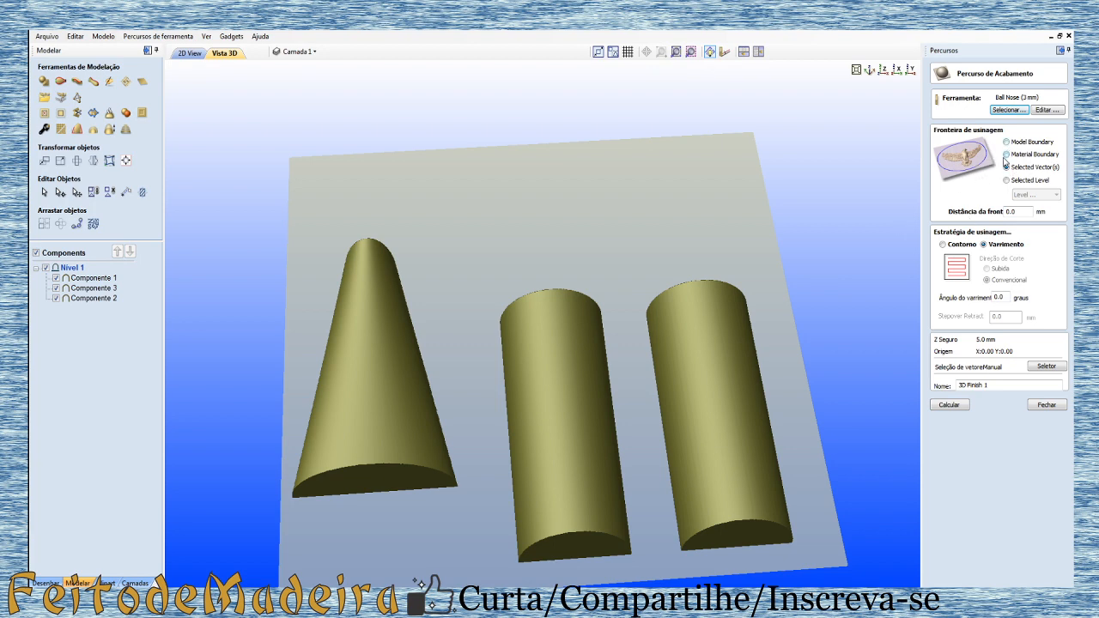
click(1006, 154)
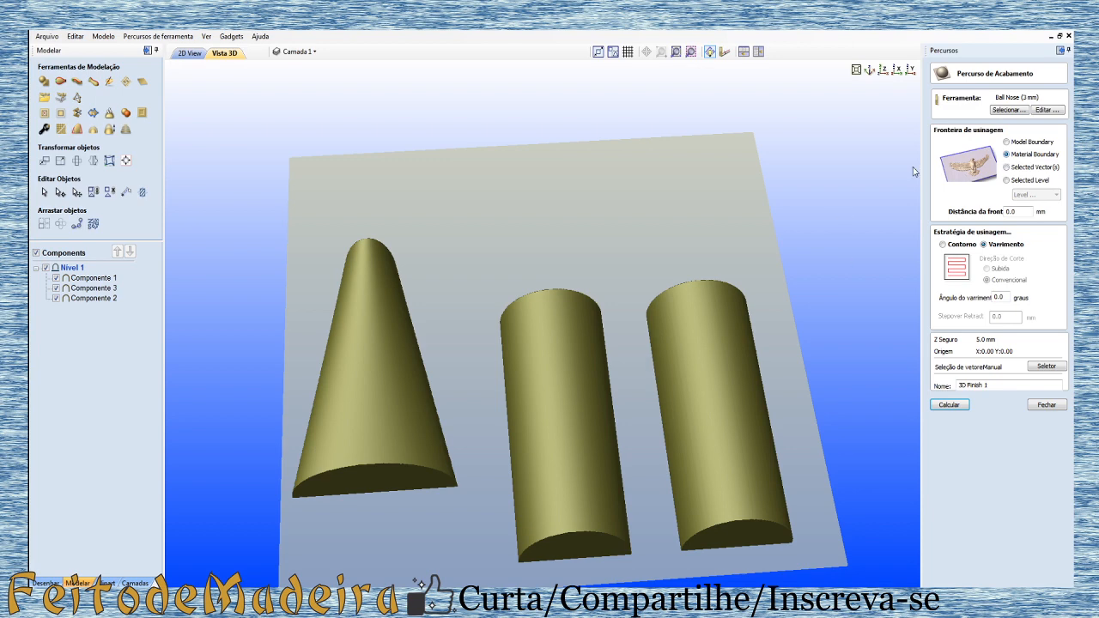
click(1011, 111)
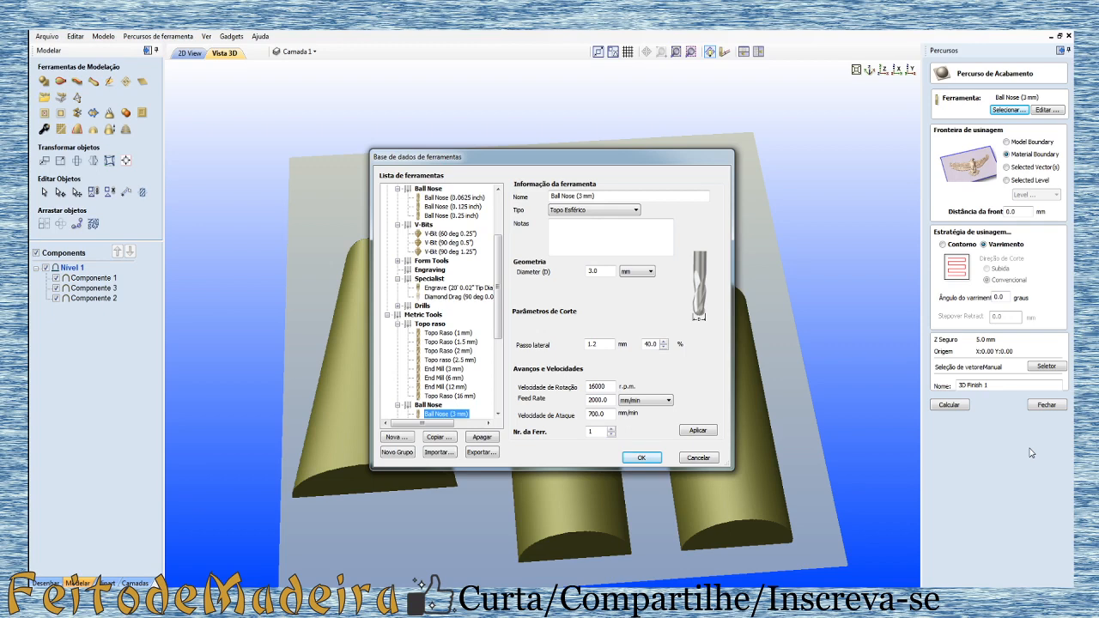
click(640, 458)
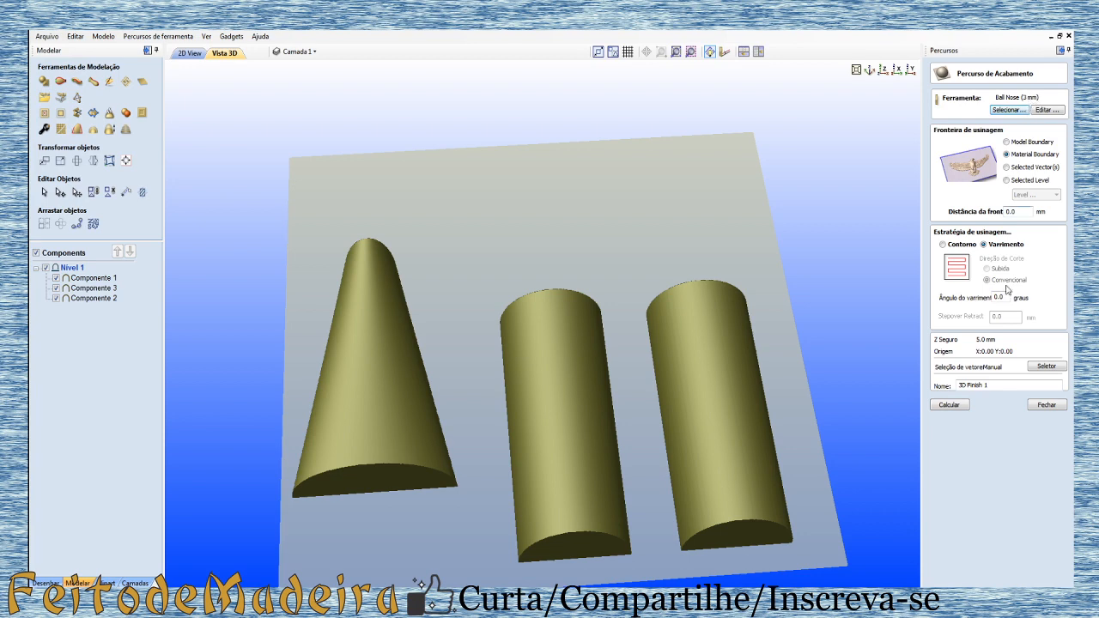
click(949, 404)
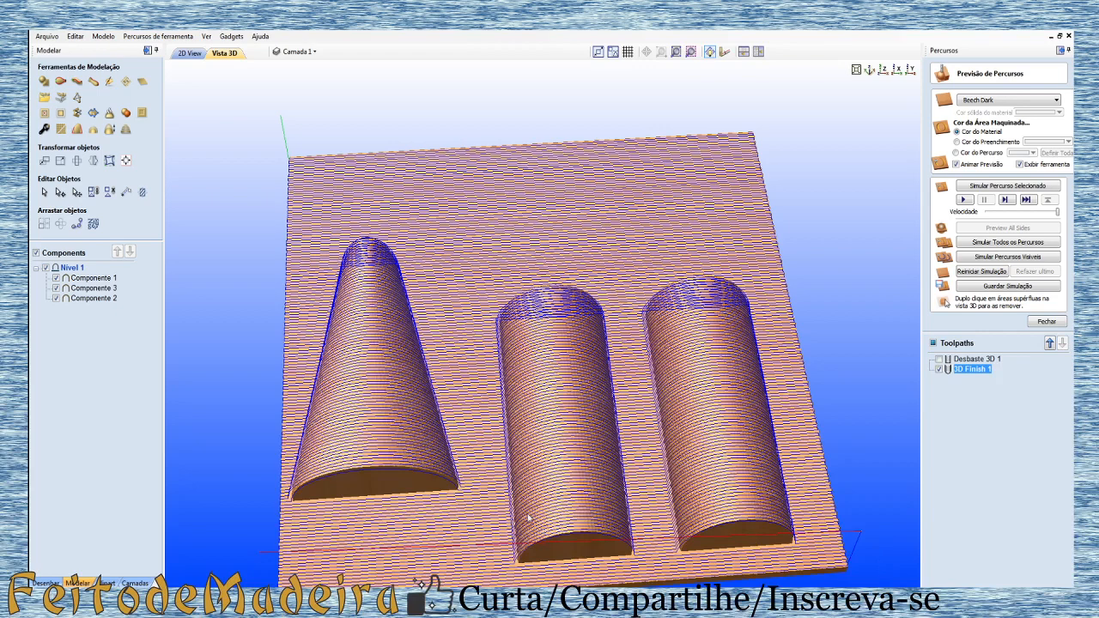
- Hide the finishing toolpath lines, simulate the finishing cut over the roughed block, and inspect the machined surfaces up close
drag(528, 518, 404, 444)
drag(526, 486, 568, 473)
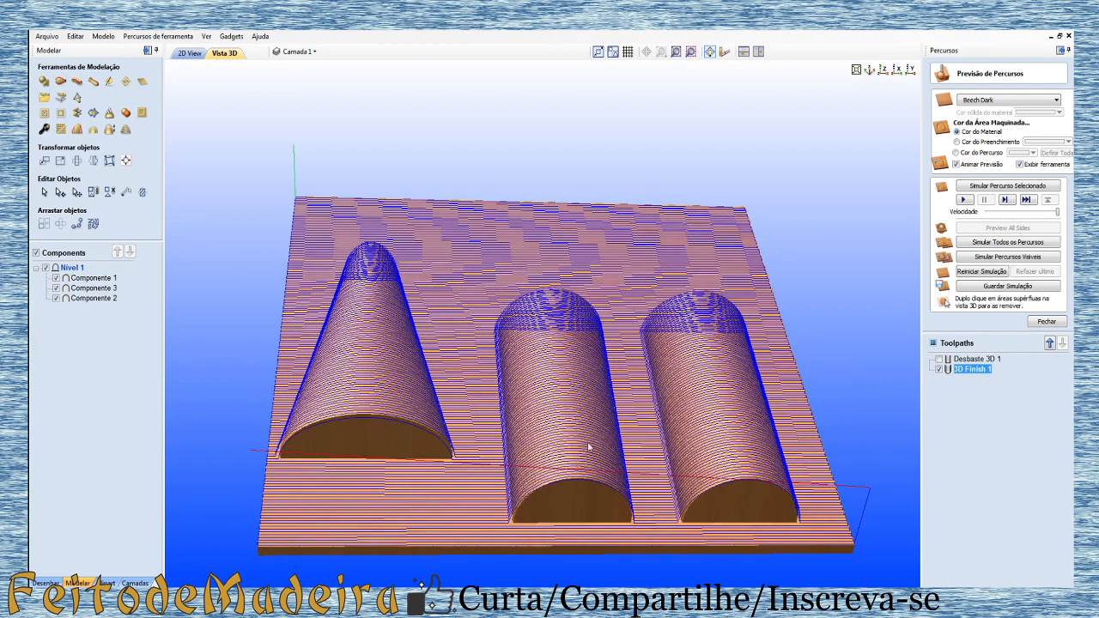
scroll(898, 413, up, 2)
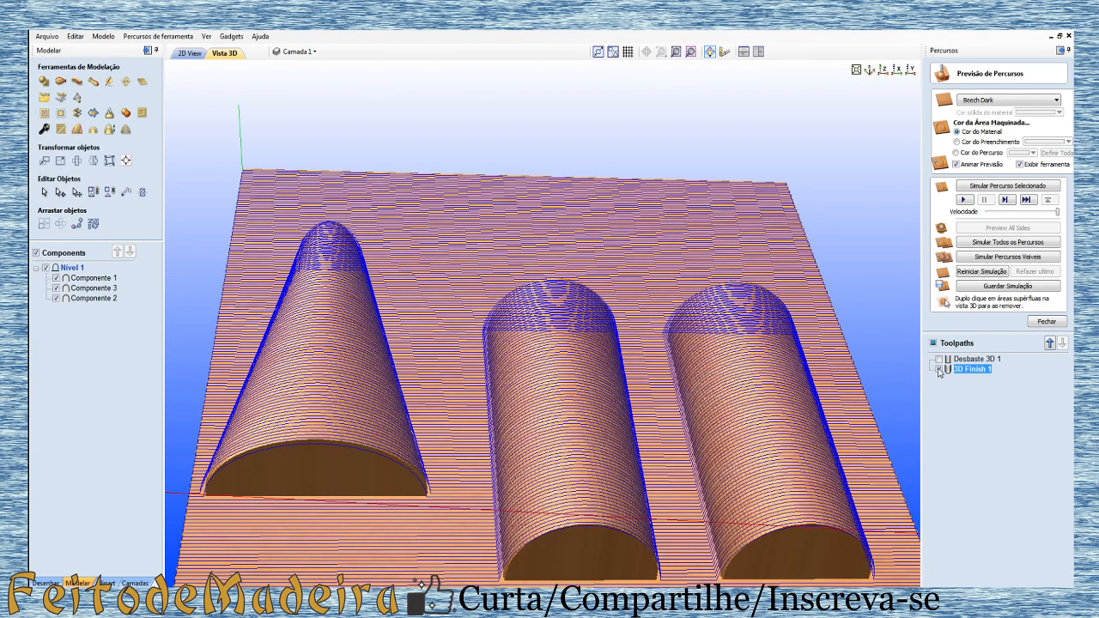
click(939, 370)
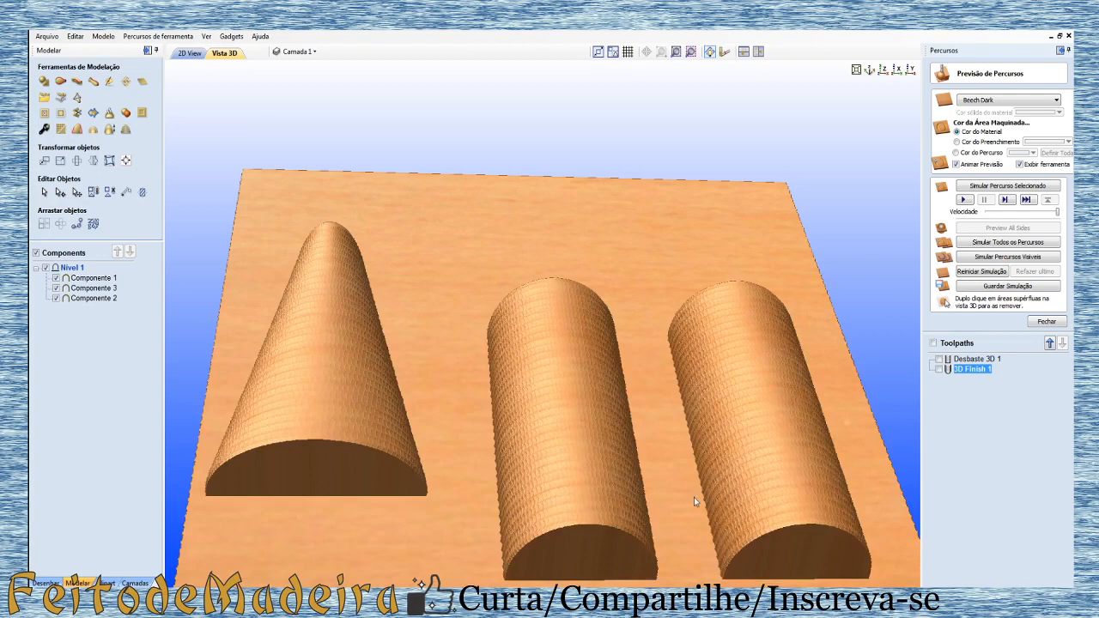
drag(463, 464, 617, 476)
drag(507, 470, 544, 460)
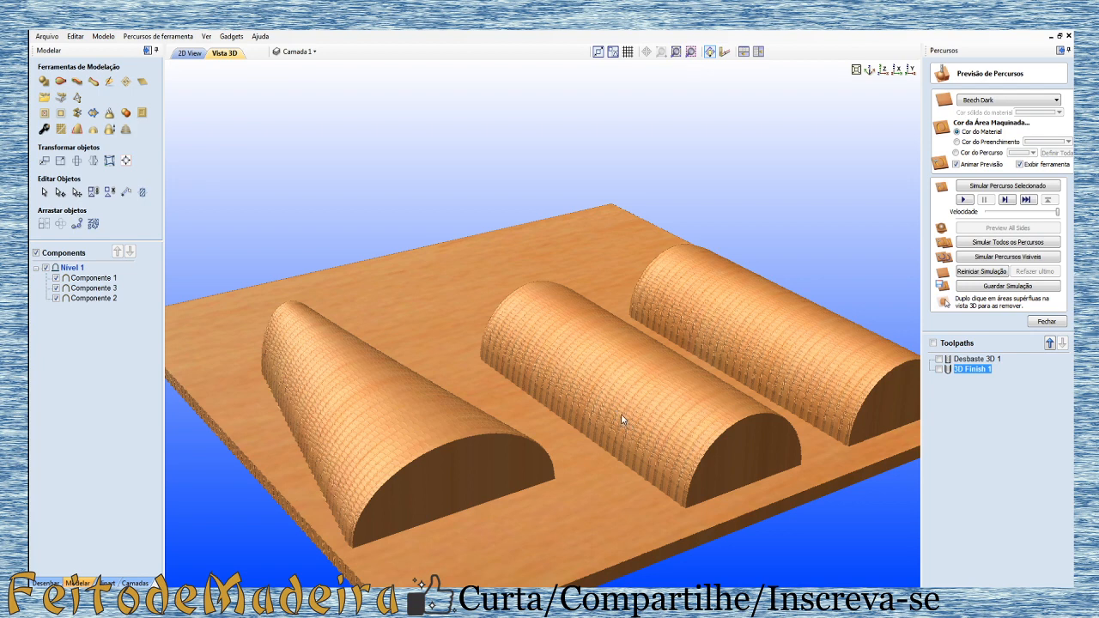
drag(709, 421, 620, 458)
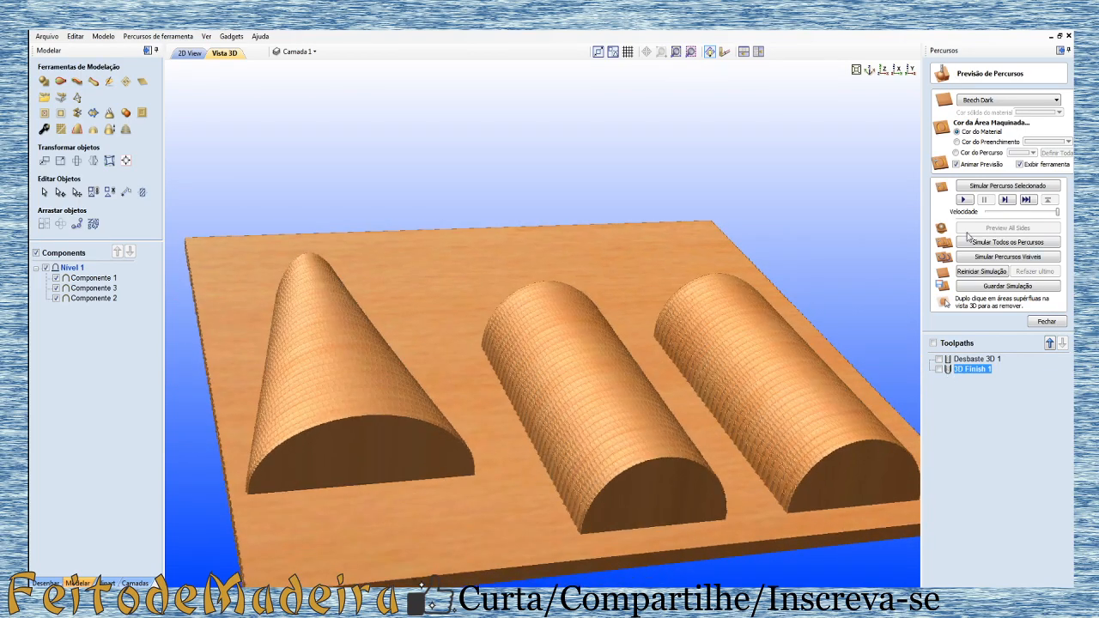
click(963, 199)
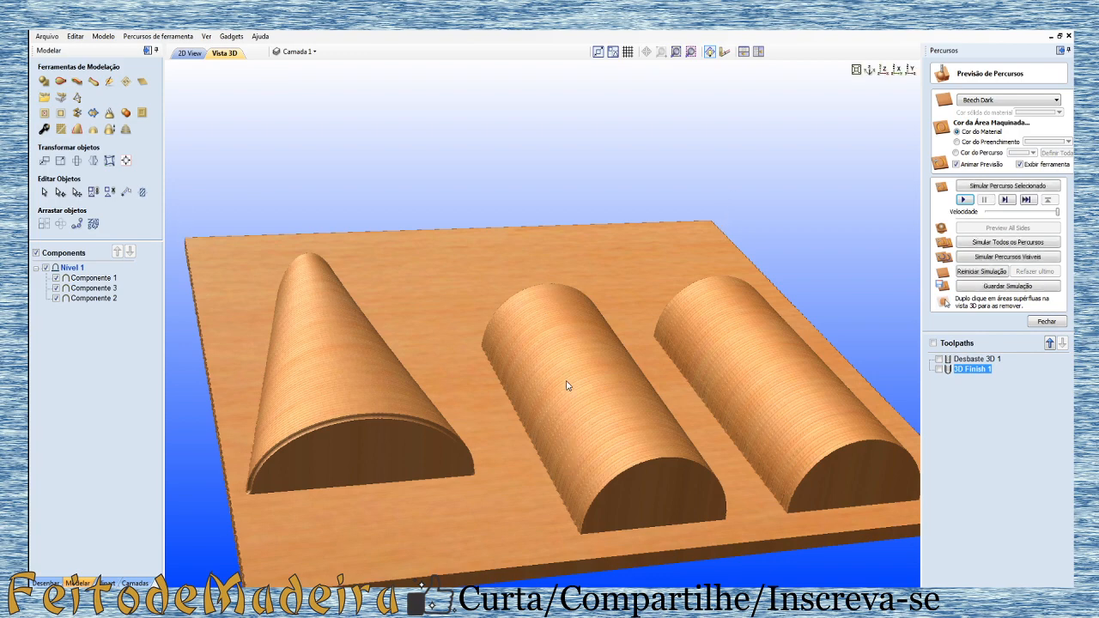
drag(579, 413, 567, 463)
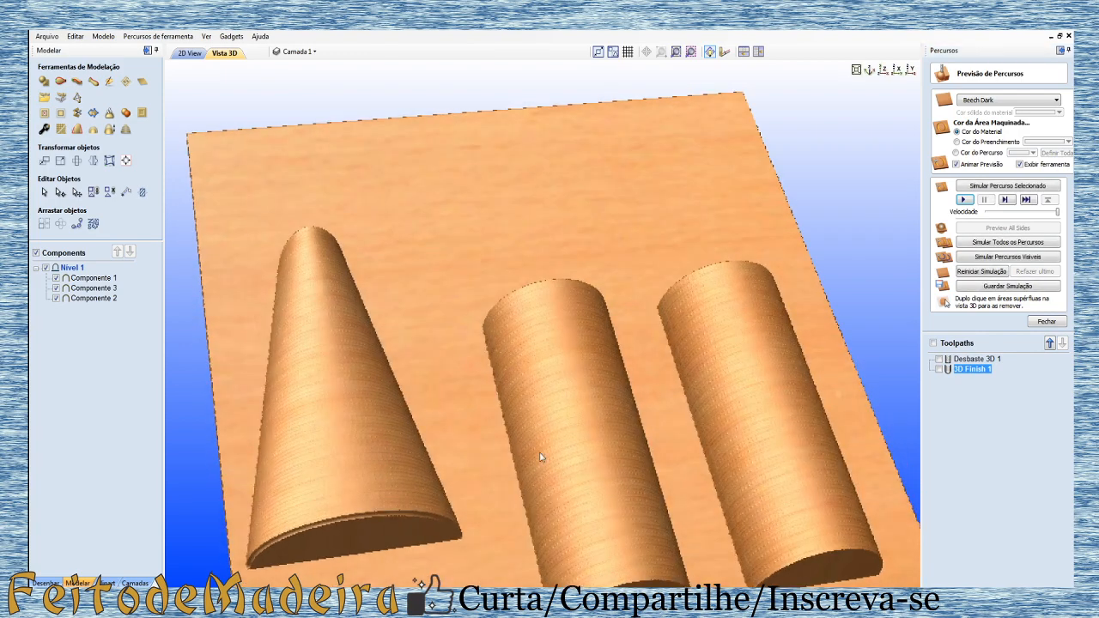
scroll(703, 446, up, 4)
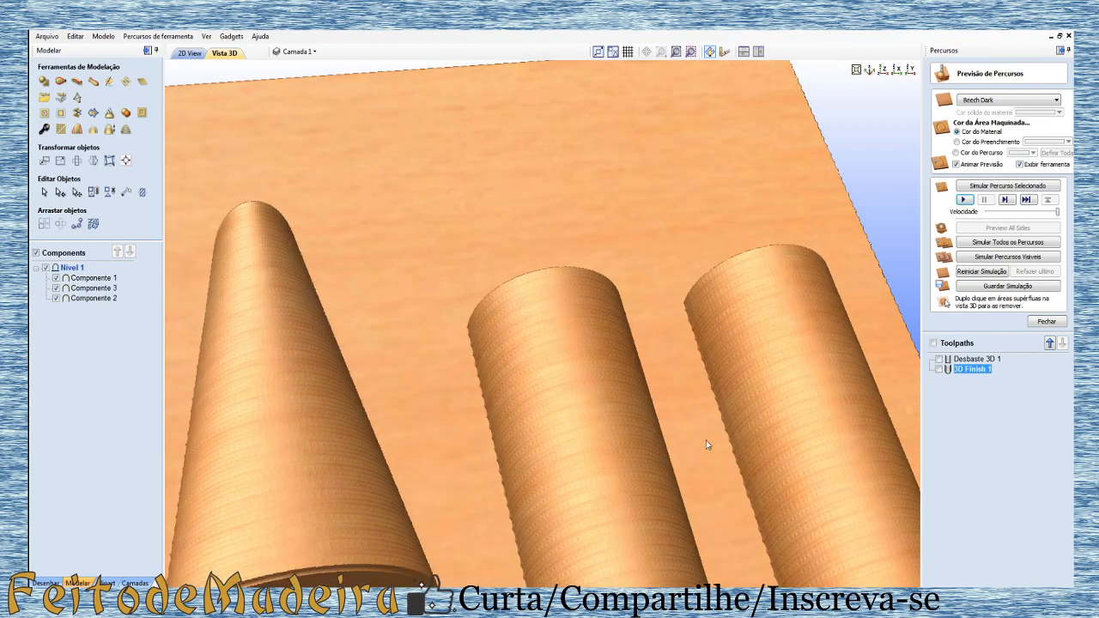
drag(611, 444, 600, 401)
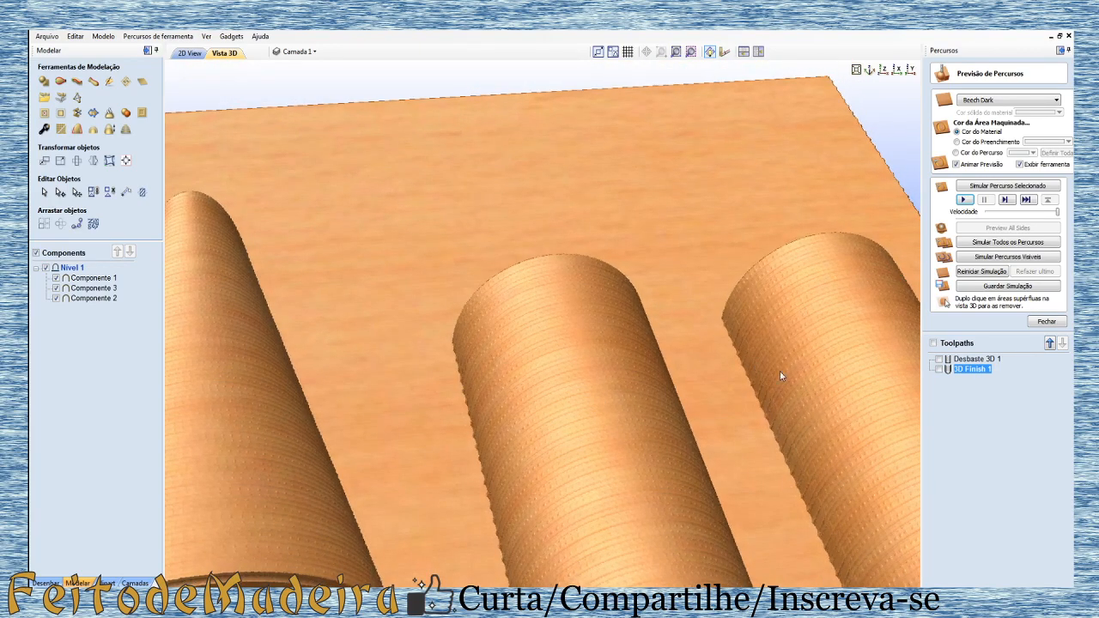
- Reopen the finishing toolpath and reduce the Ball Nose (3 mm) stepover to 20% (0.6 mm)
double_click(983, 370)
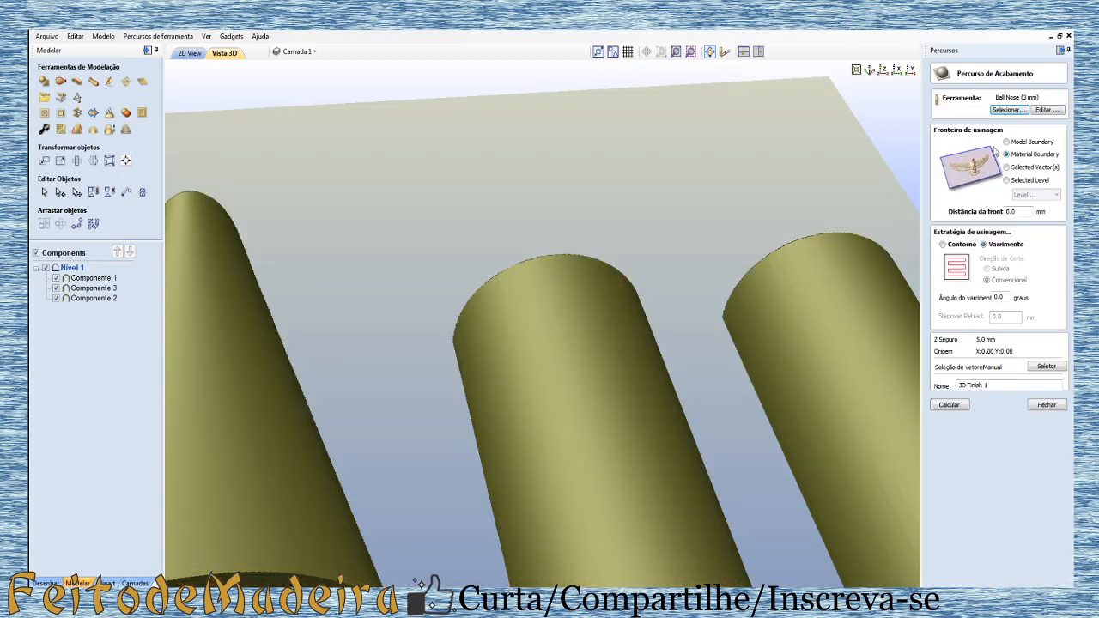
click(1047, 111)
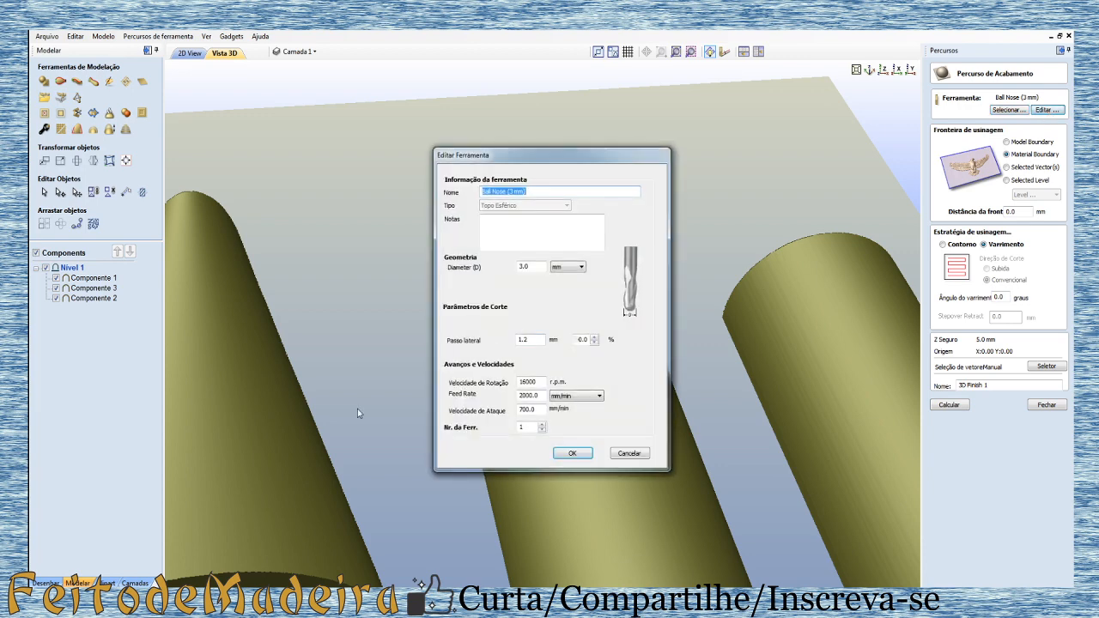
click(596, 343)
click(596, 343)
click(594, 342)
click(594, 342)
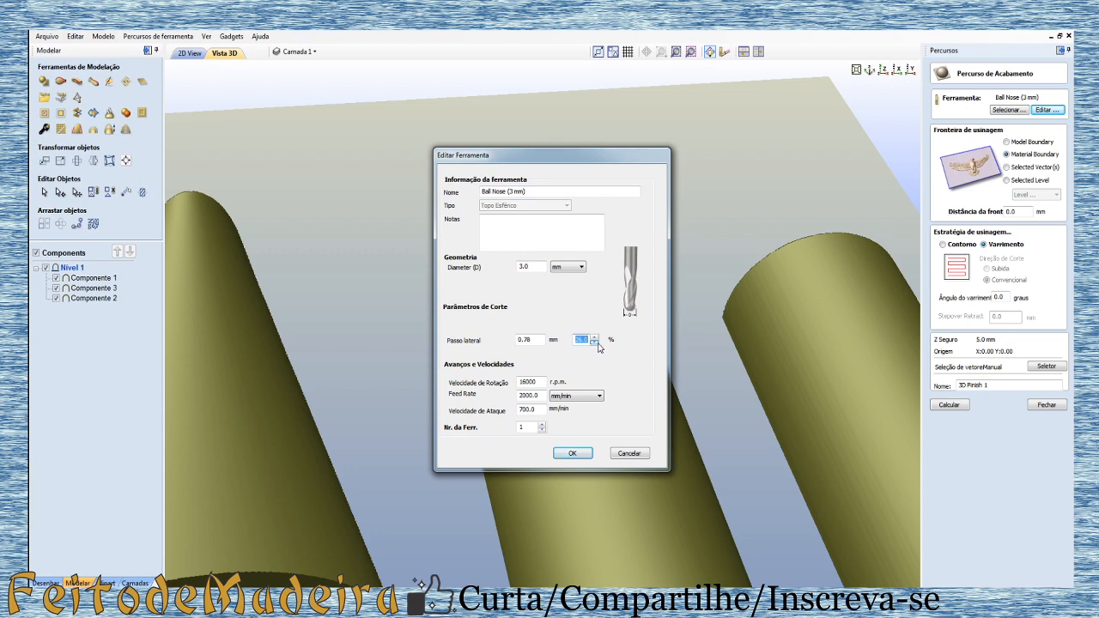
click(594, 343)
click(595, 342)
click(583, 456)
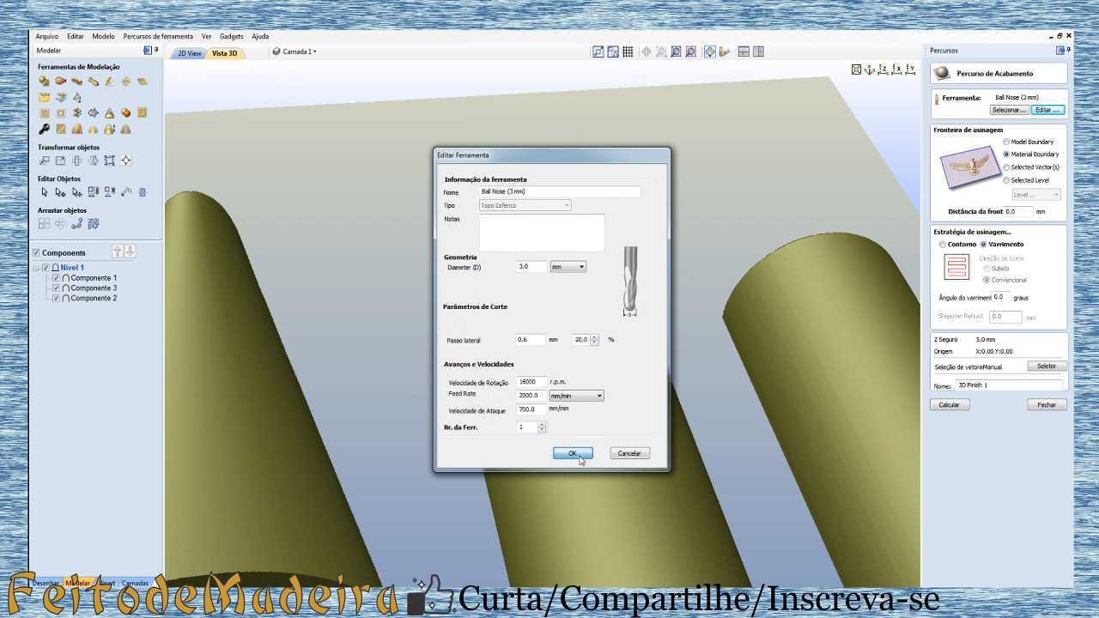
- Apply the edited Ball Nose (3 mm) stepover and recalculate the 3D Finish 1 toolpath
click(595, 344)
click(567, 452)
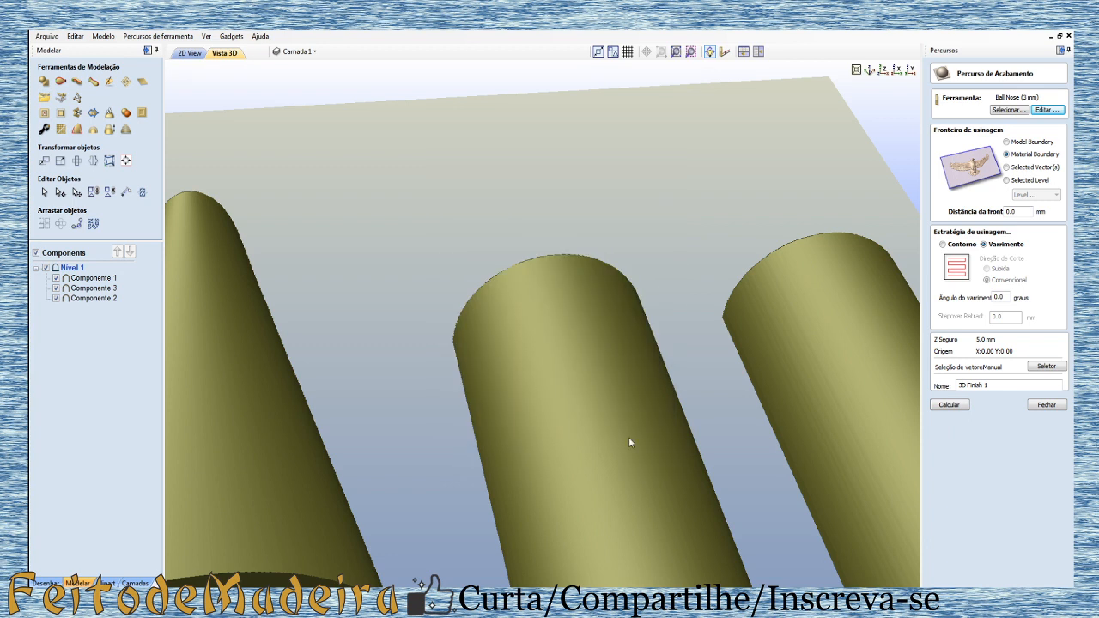
click(949, 405)
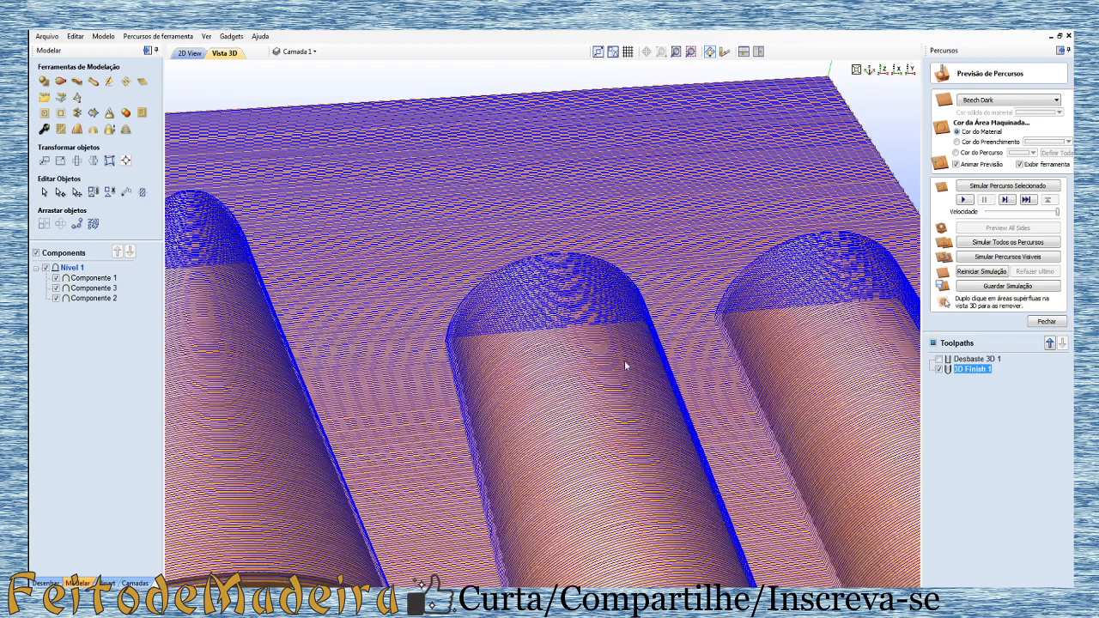
- Hide the recalculated 3D Finish 1 toolpath lines and simulate its finishing cut over the previously machined block
scroll(625, 365, down, 3)
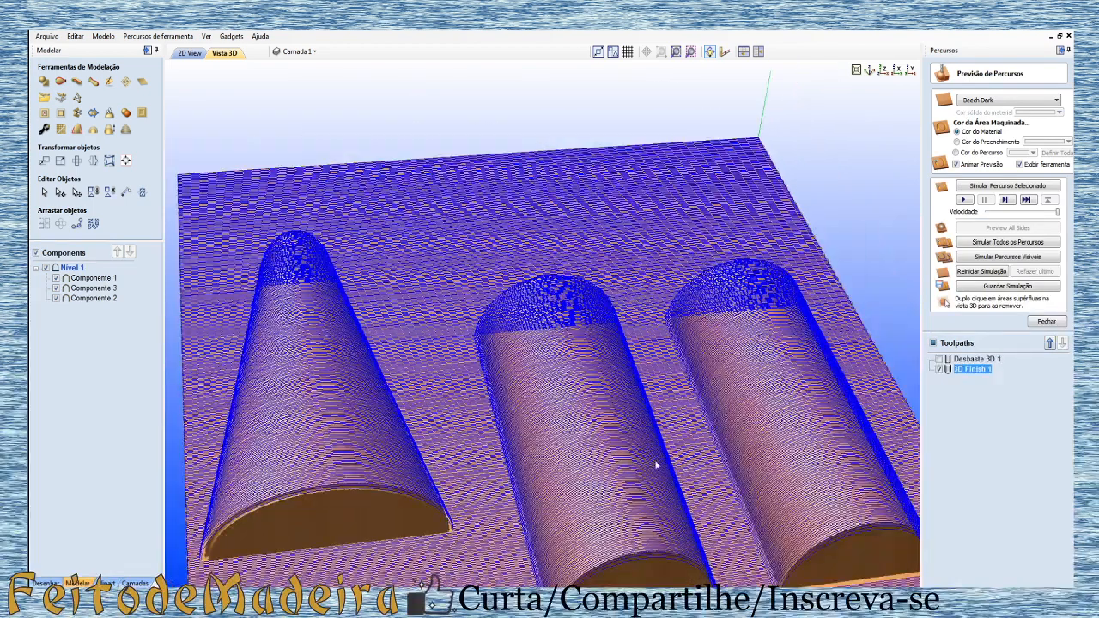
drag(656, 464, 610, 508)
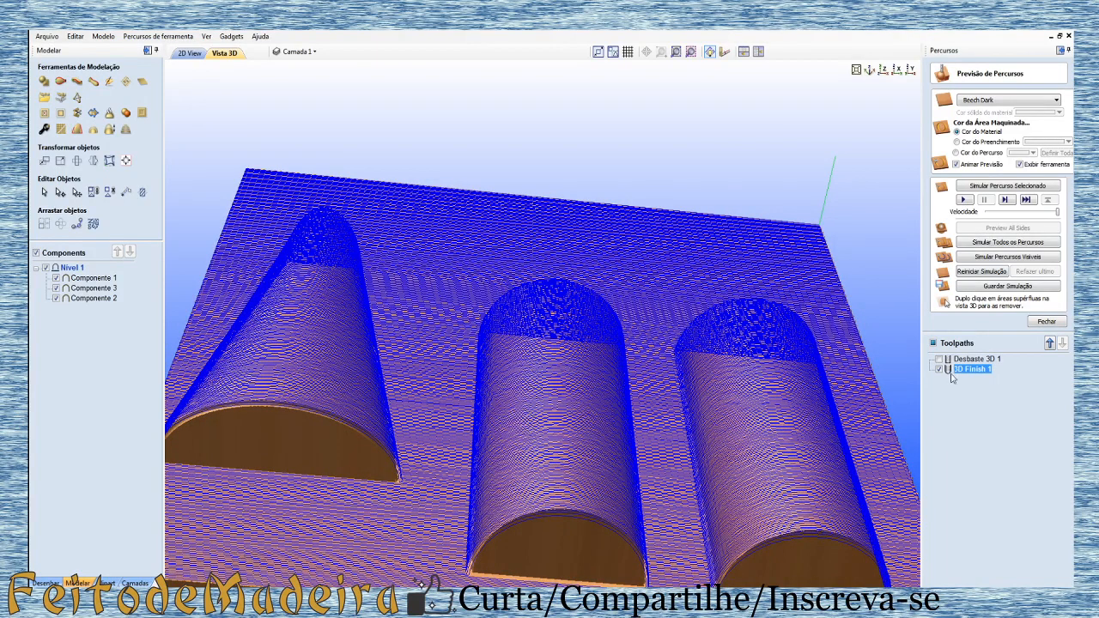
click(941, 369)
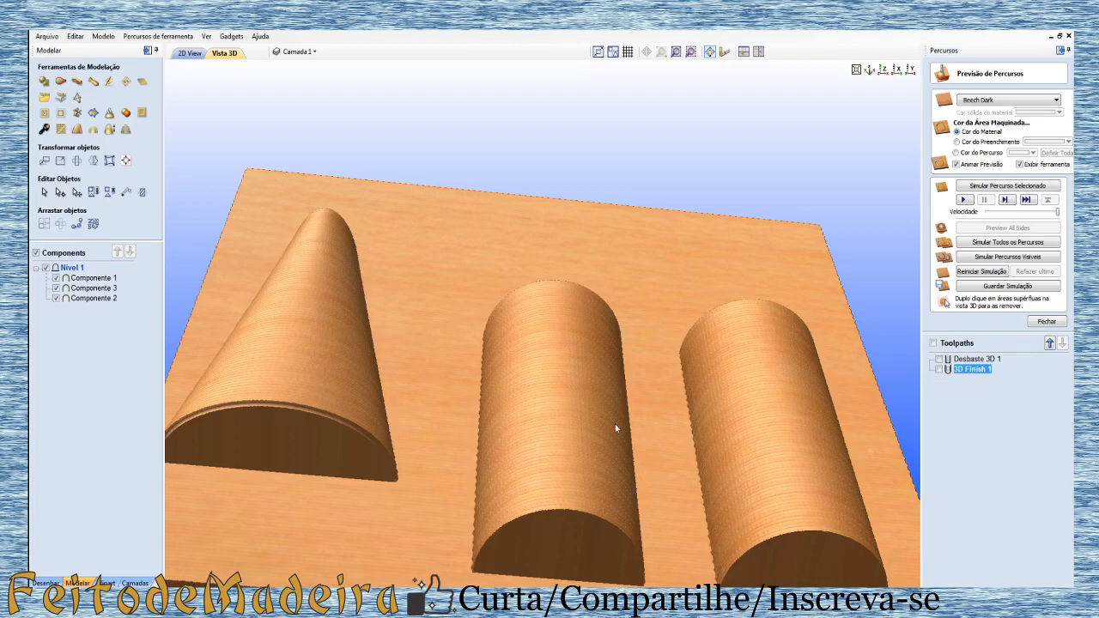
scroll(590, 438, up, 1)
scroll(591, 438, up, 1)
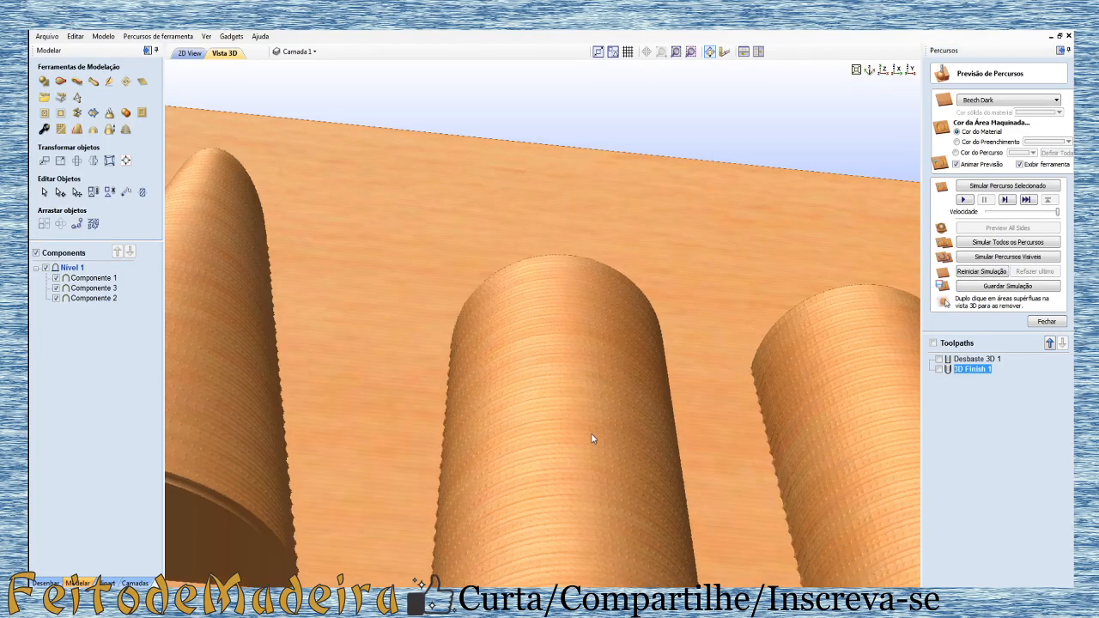
scroll(591, 438, up, 1)
scroll(940, 352, down, 3)
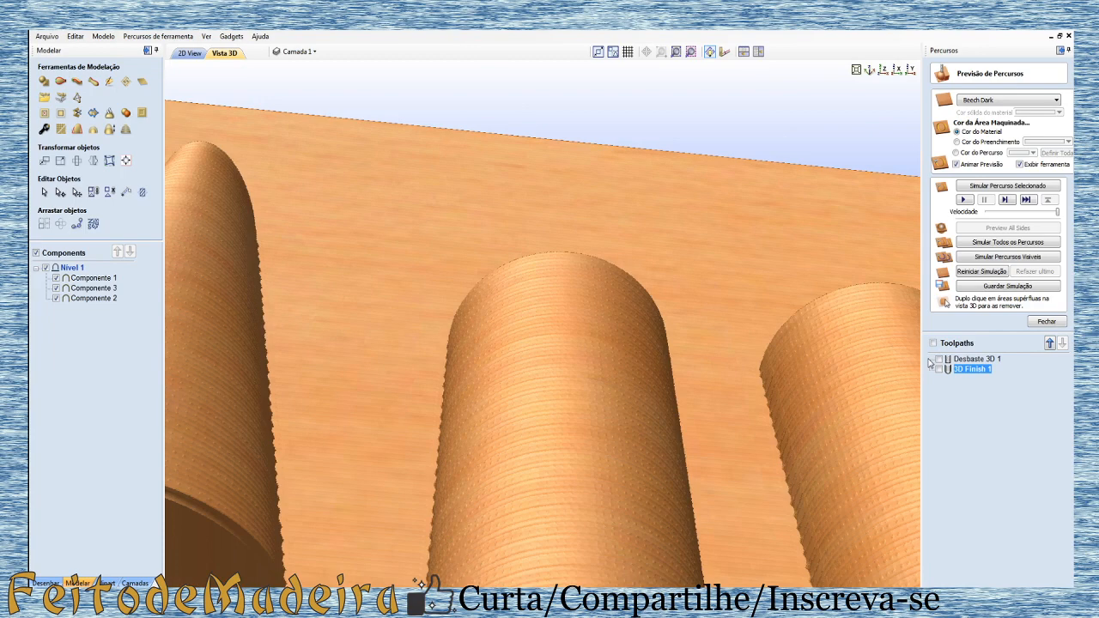
scroll(957, 375, down, 1)
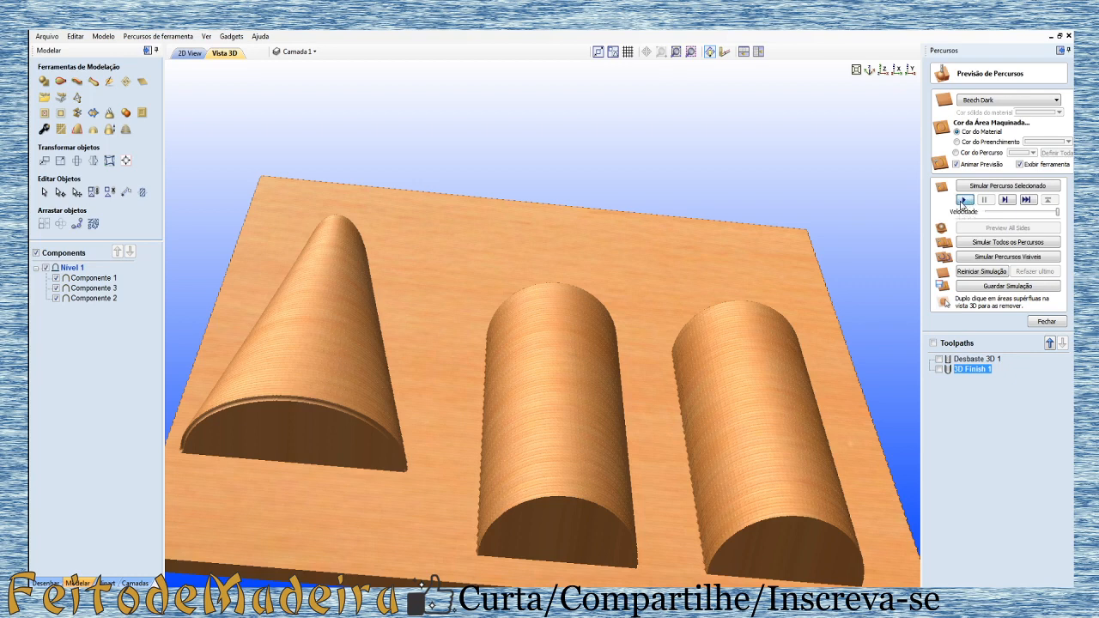
click(961, 200)
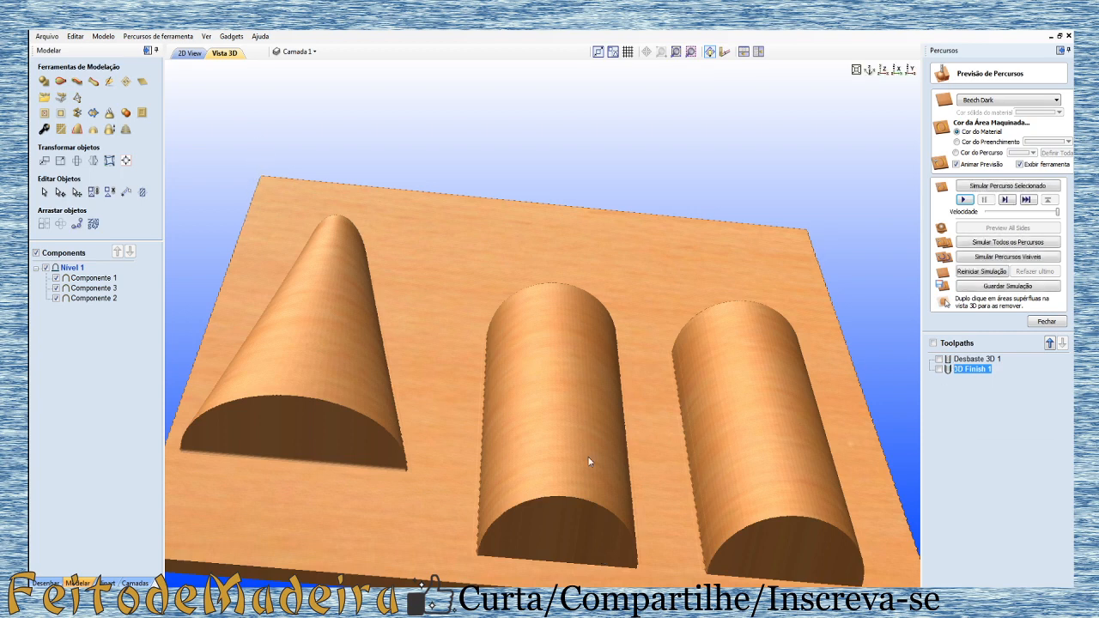
- Examine the surface finish and edges of the simulated half-cylinders and tapered shape up close and from several angles
scroll(587, 457, up, 5)
scroll(588, 461, up, 2)
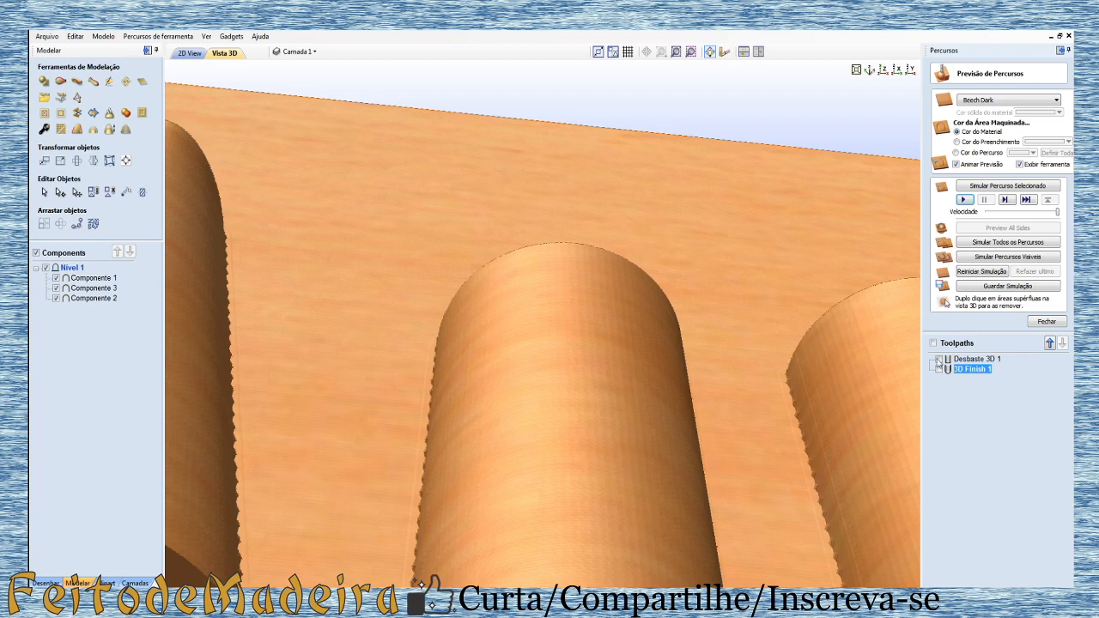
mouse_move(965, 372)
scroll(262, 154, down, 2)
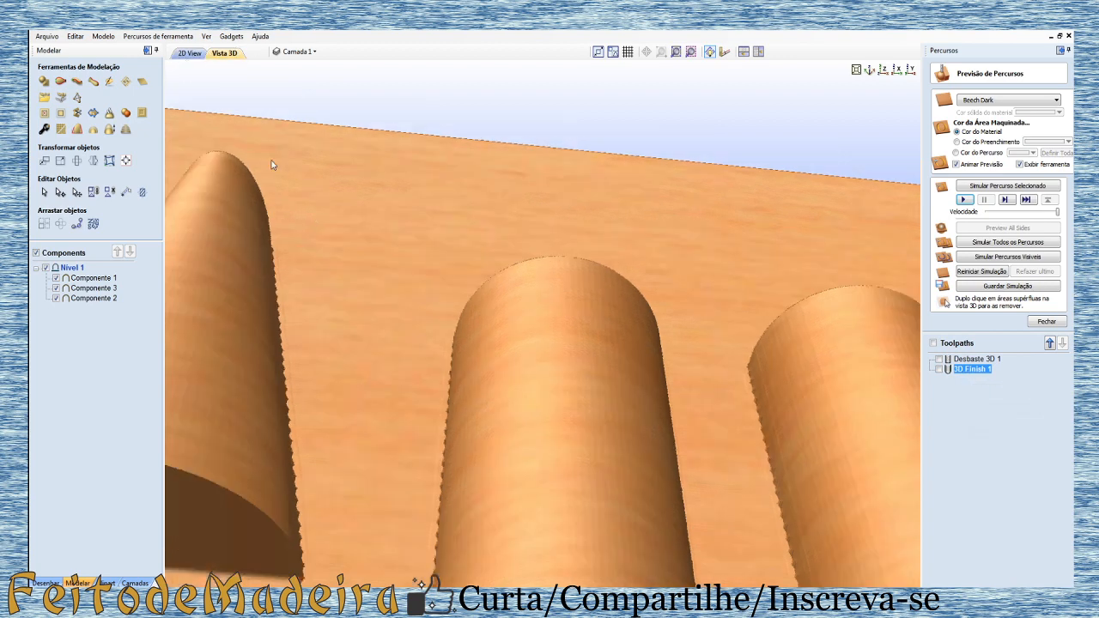
scroll(370, 275, down, 2)
scroll(370, 281, down, 1)
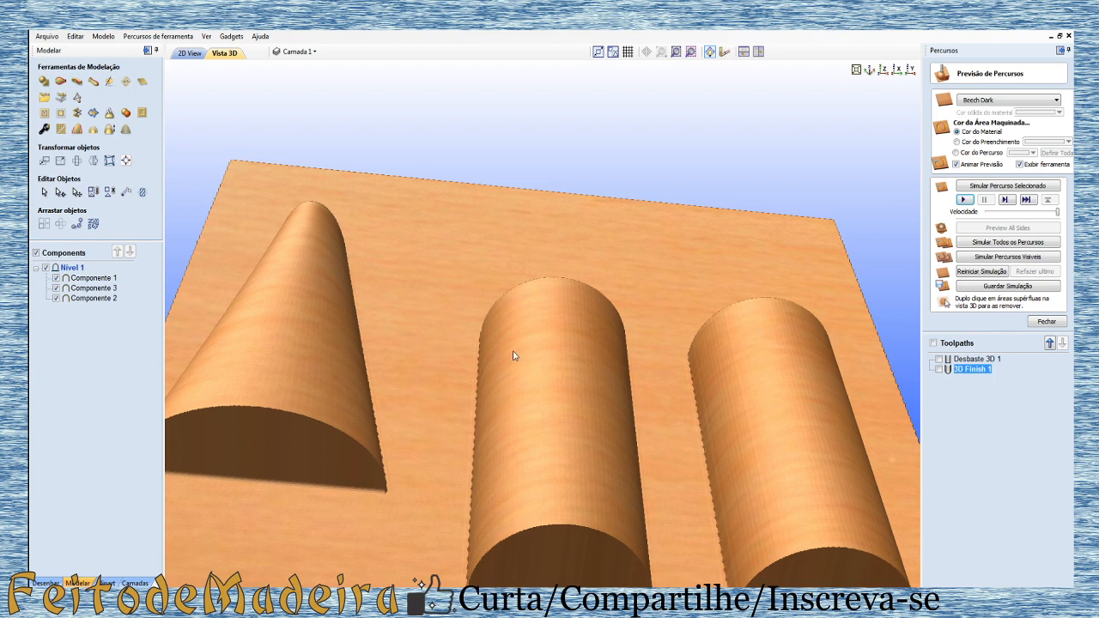
scroll(513, 356, down, 5)
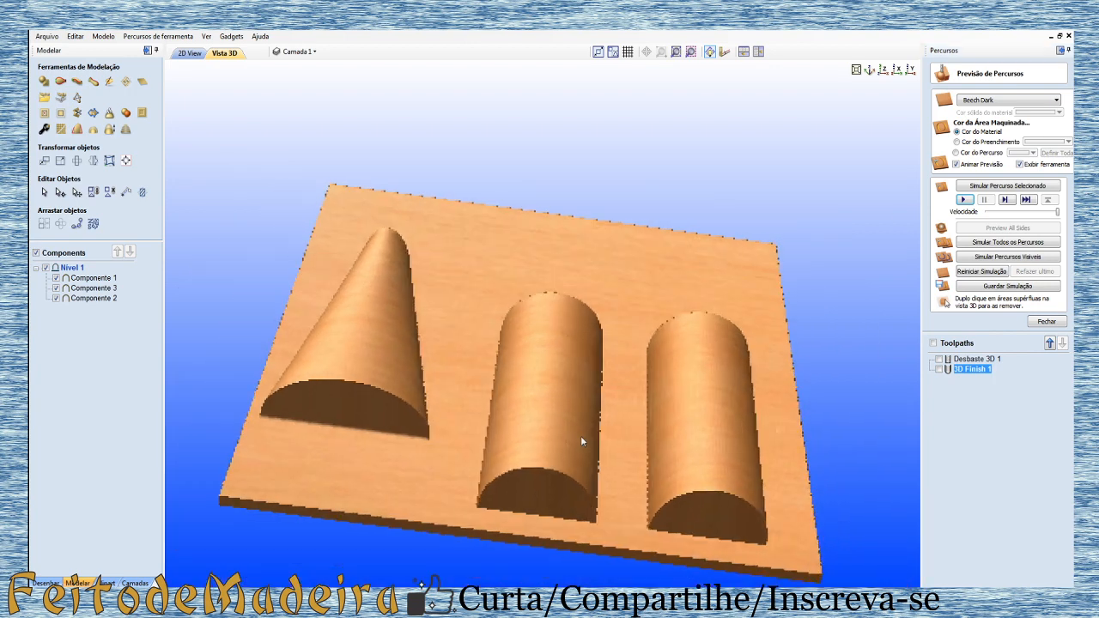
drag(606, 417, 552, 389)
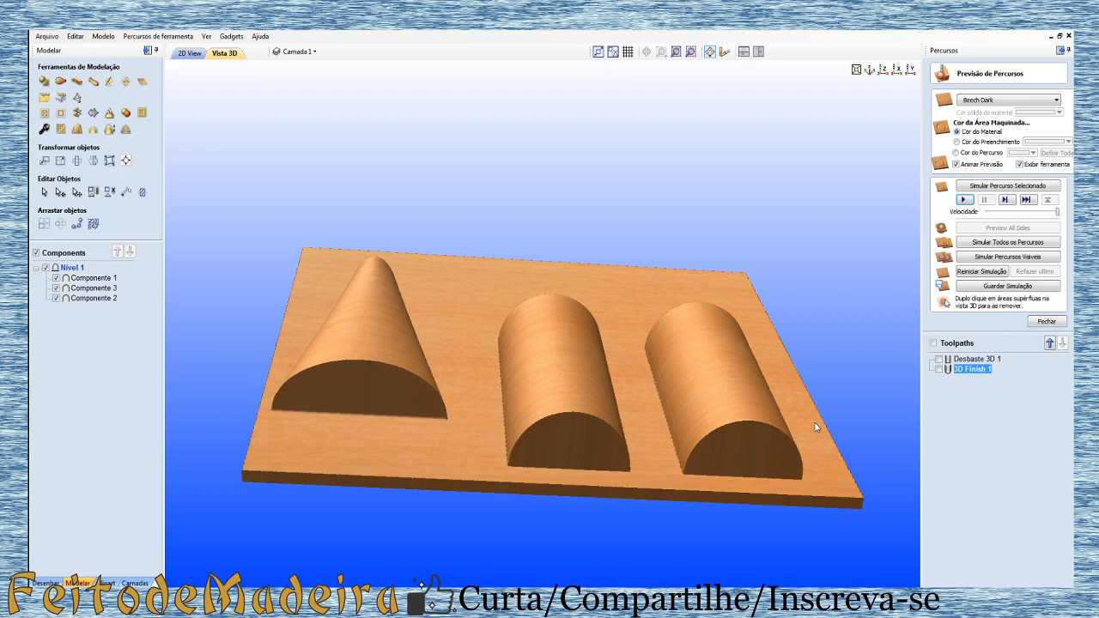
drag(626, 398, 412, 403)
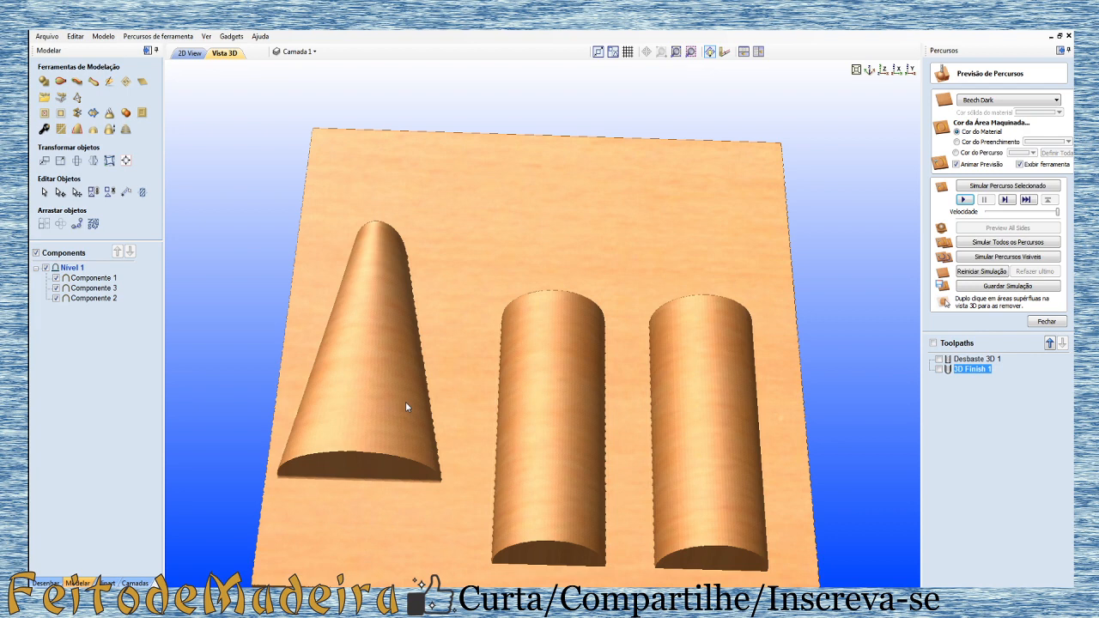
scroll(405, 401, up, 2)
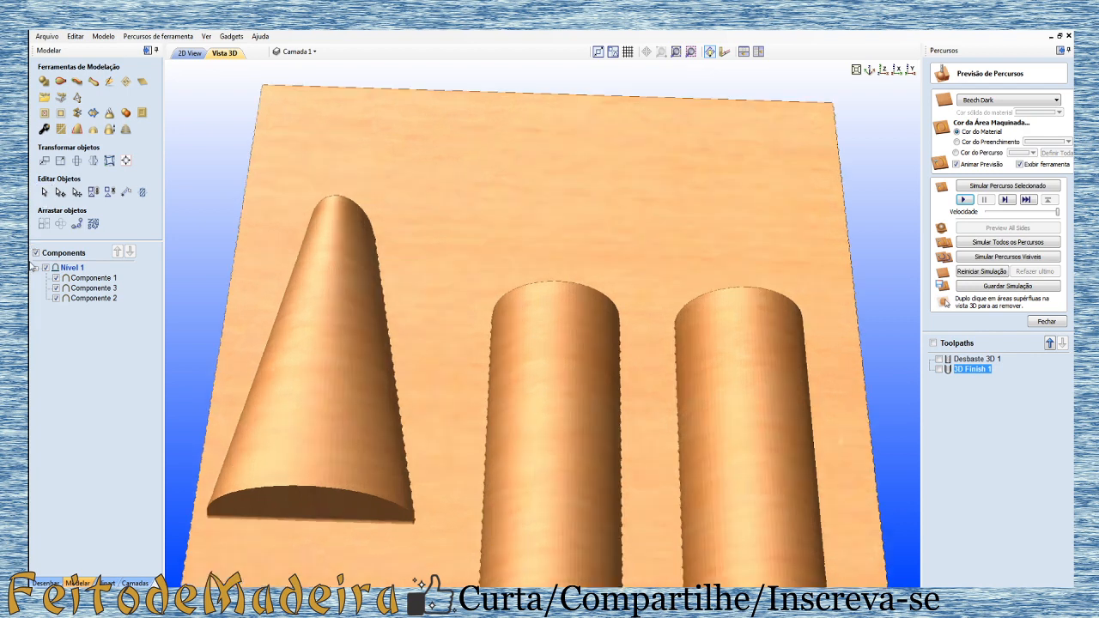